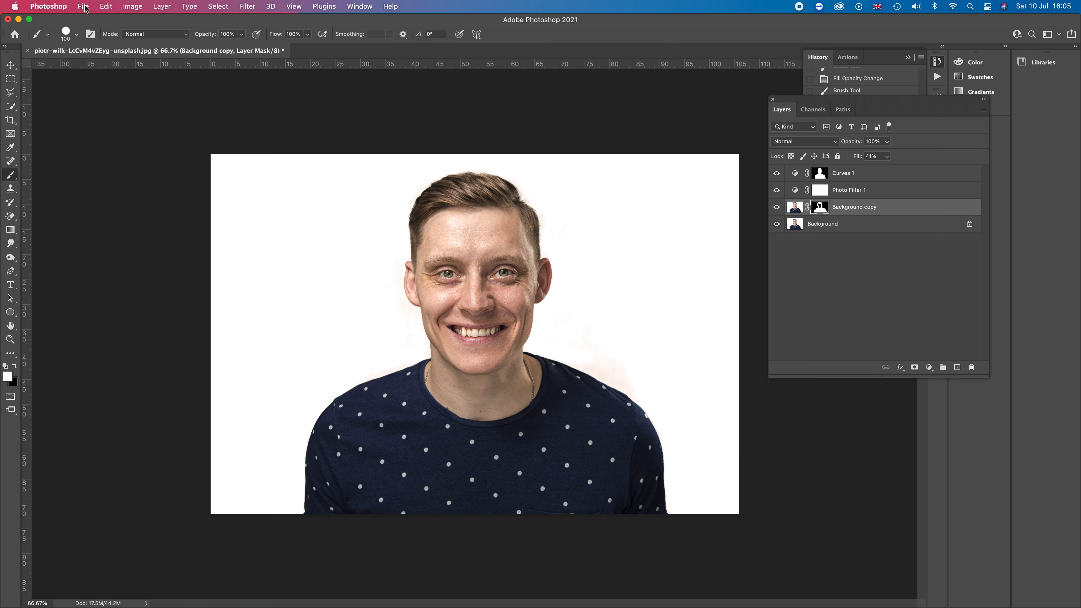
Resize the image to a width of 1500 pixels, keeping the proportions
{"action": "left_click", "coordinate": [133, 7]}
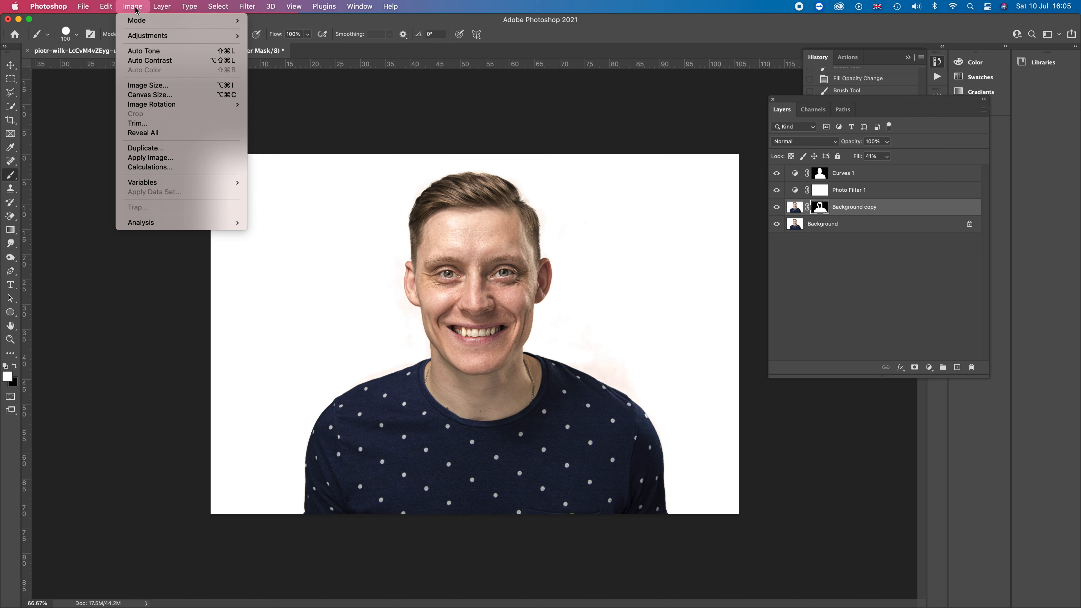
{"action": "left_click", "coordinate": [140, 85]}
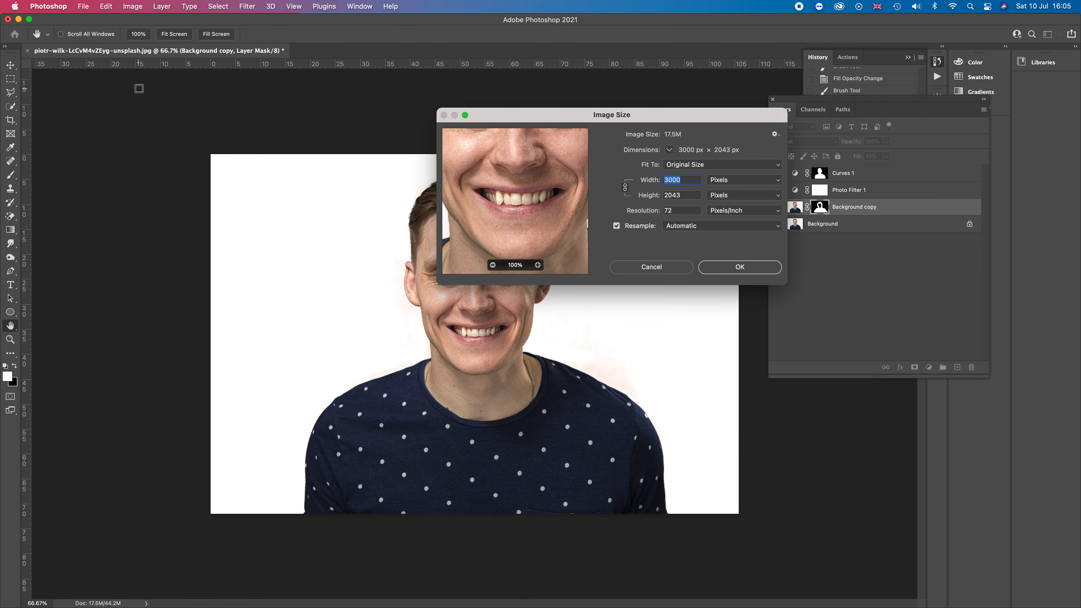
{"action": "left_click_drag", "start_coordinate": [602, 120], "coordinate": [765, 114]}
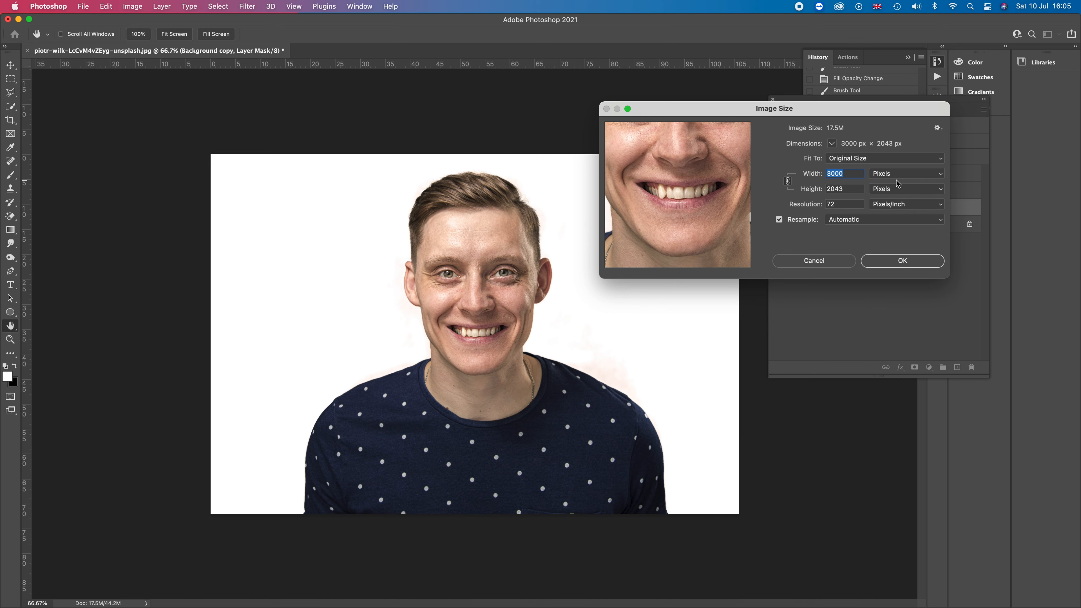
{"action": "type", "text": "15"}
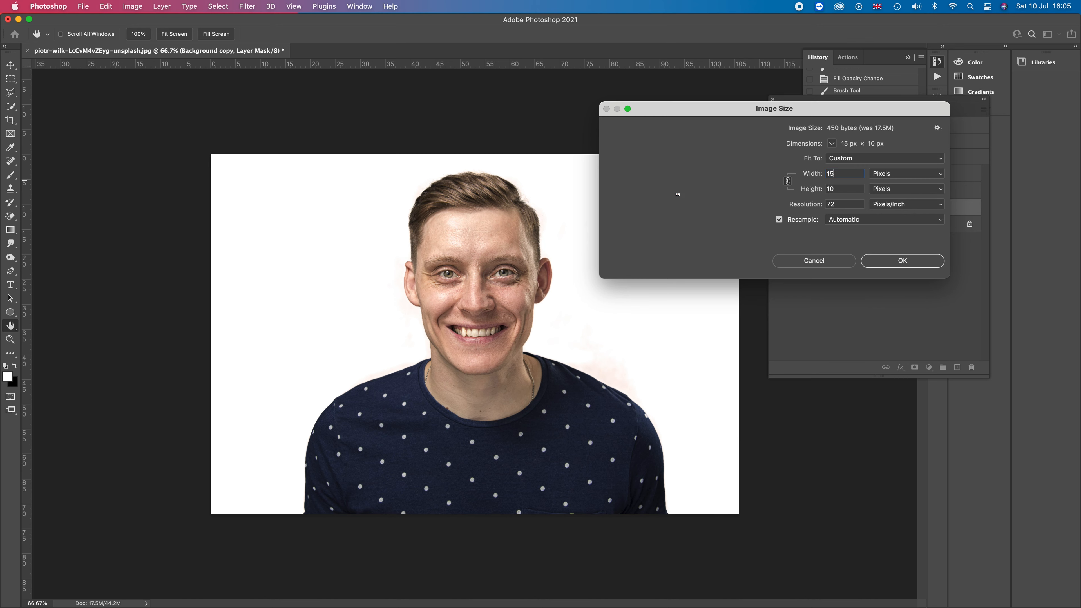
{"action": "type", "text": "00"}
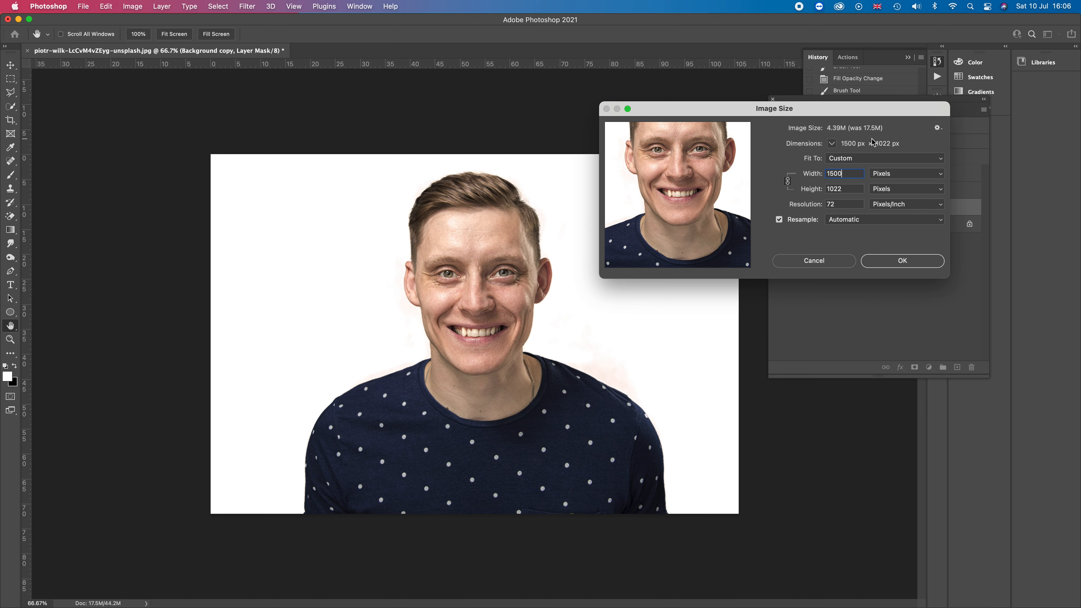
{"action": "left_click", "coordinate": [907, 264]}
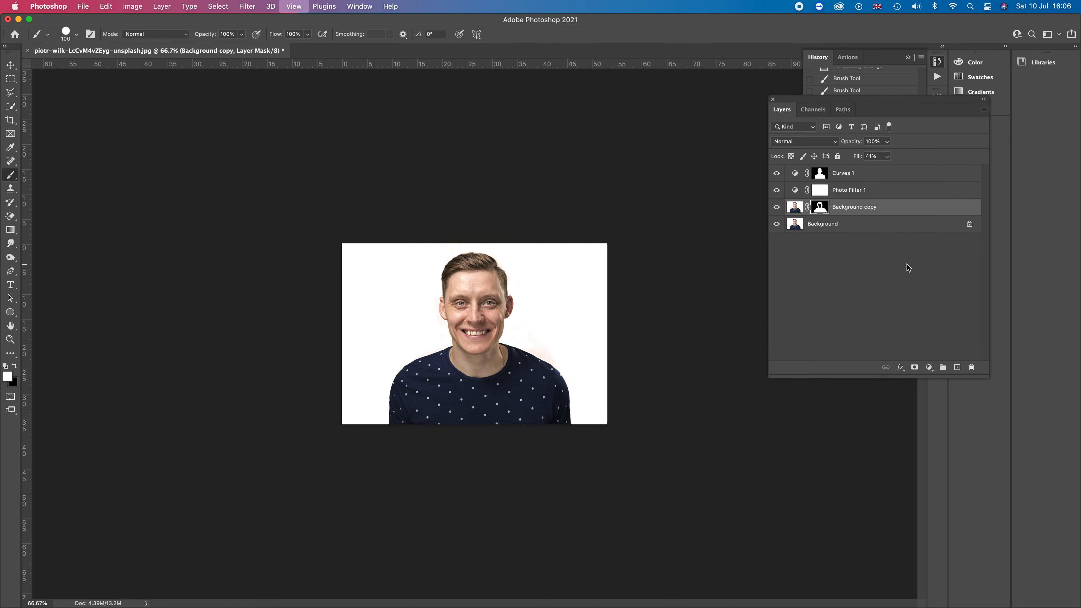
{"action": "key", "text": "super+equal"}
{"action": "key", "text": "super+equal"}
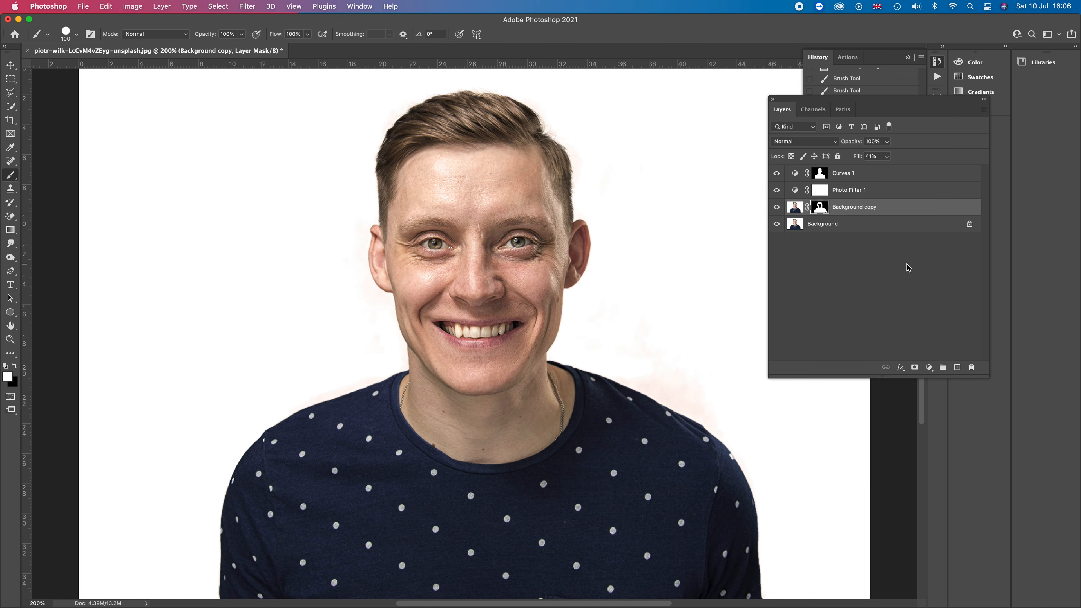
{"action": "key", "text": "super+minus"}
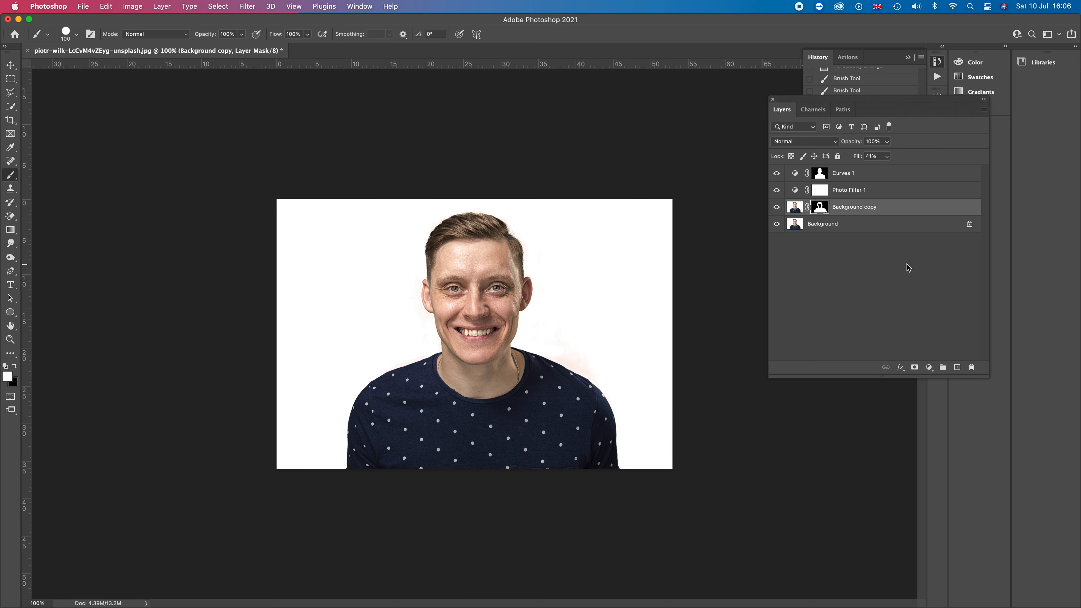
Save the document as NB1.psd in Photoshop format with Maximize Compatibility enabled
{"action": "left_click", "coordinate": [84, 6]}
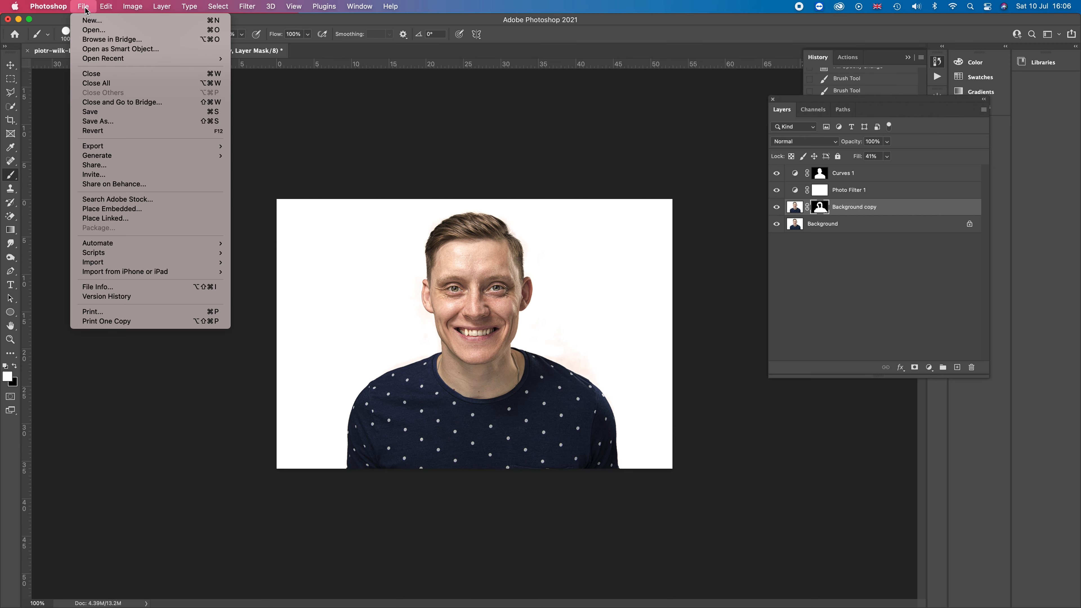
{"action": "left_click", "coordinate": [92, 123]}
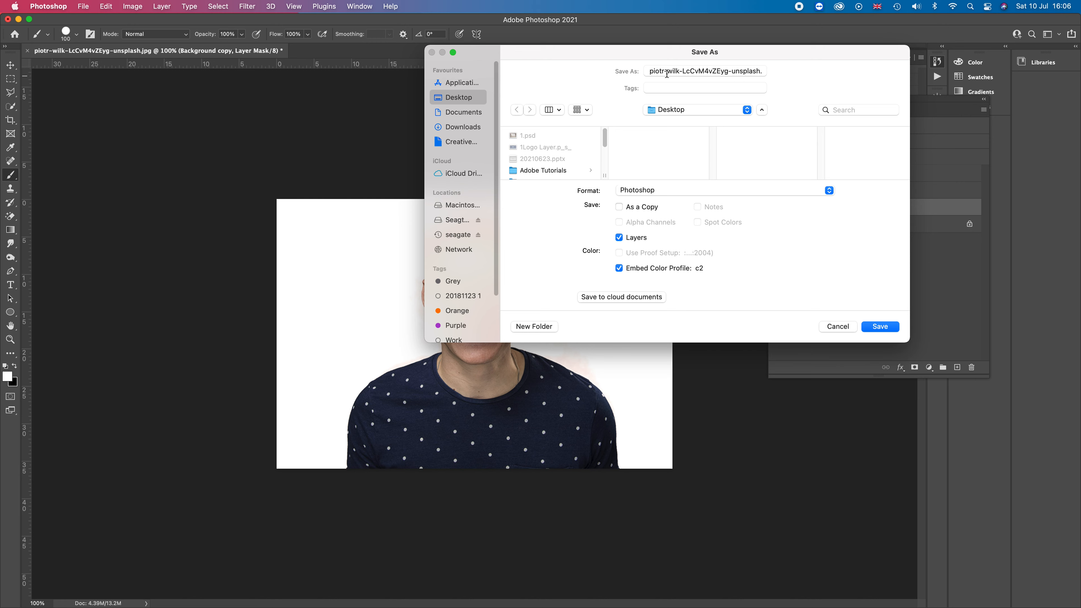
{"action": "left_click_drag", "start_coordinate": [652, 71], "coordinate": [760, 71]}
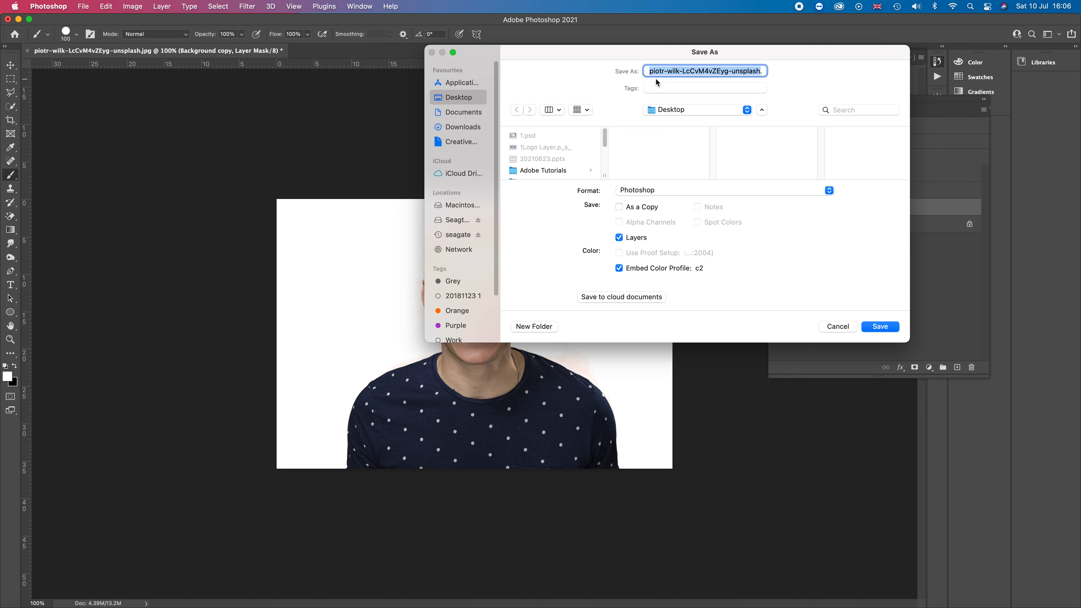
{"action": "key", "text": "BackSpace"}
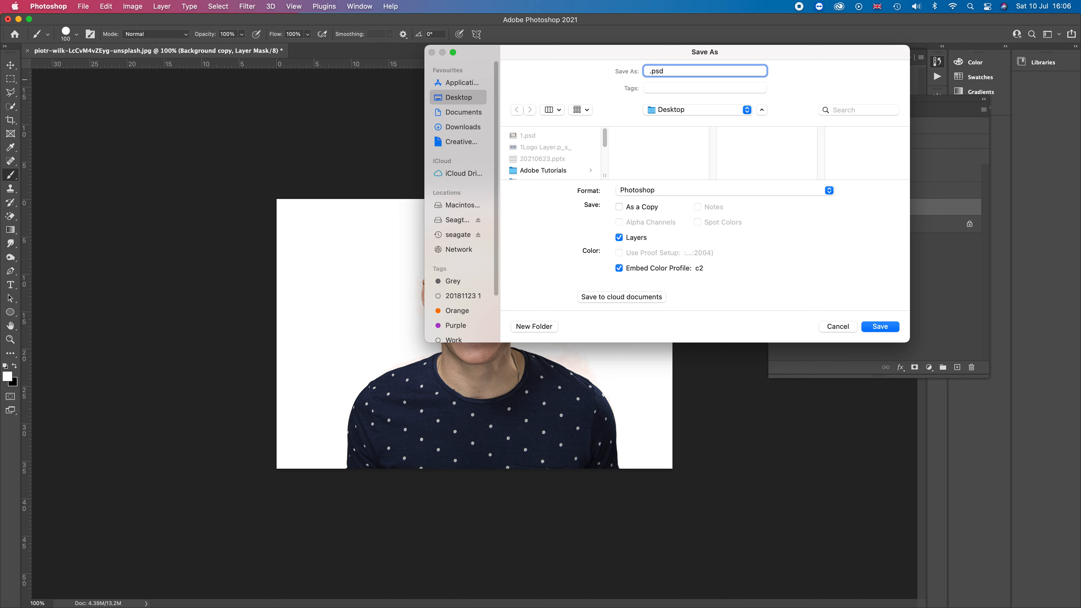
{"action": "type", "text": "NB!"}
{"action": "key", "text": "BackSpace"}
{"action": "type", "text": "1"}
{"action": "left_click", "coordinate": [879, 328]}
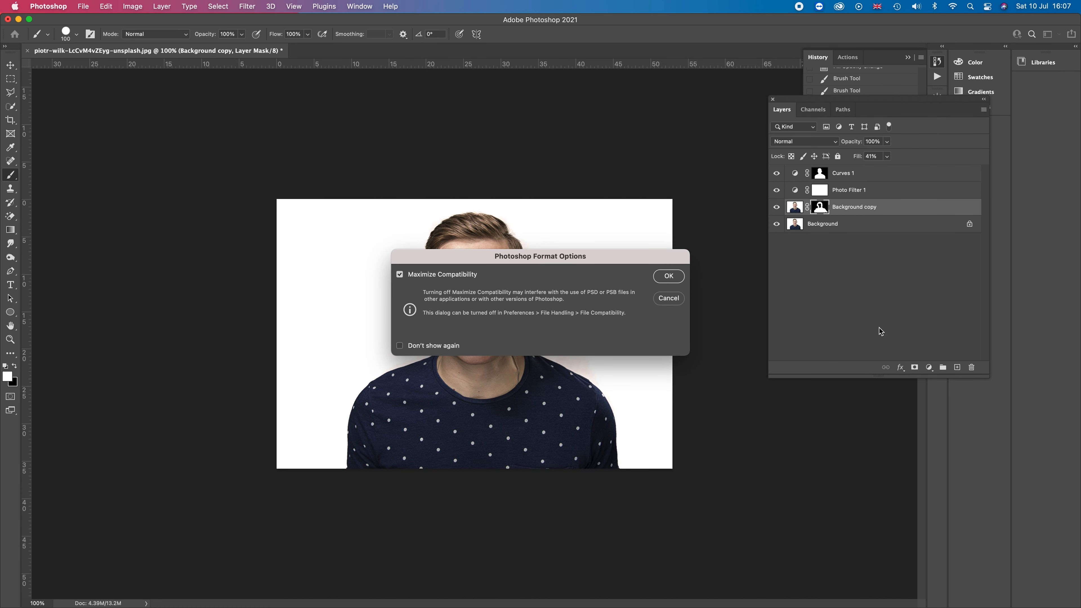
{"action": "left_click", "coordinate": [669, 277]}
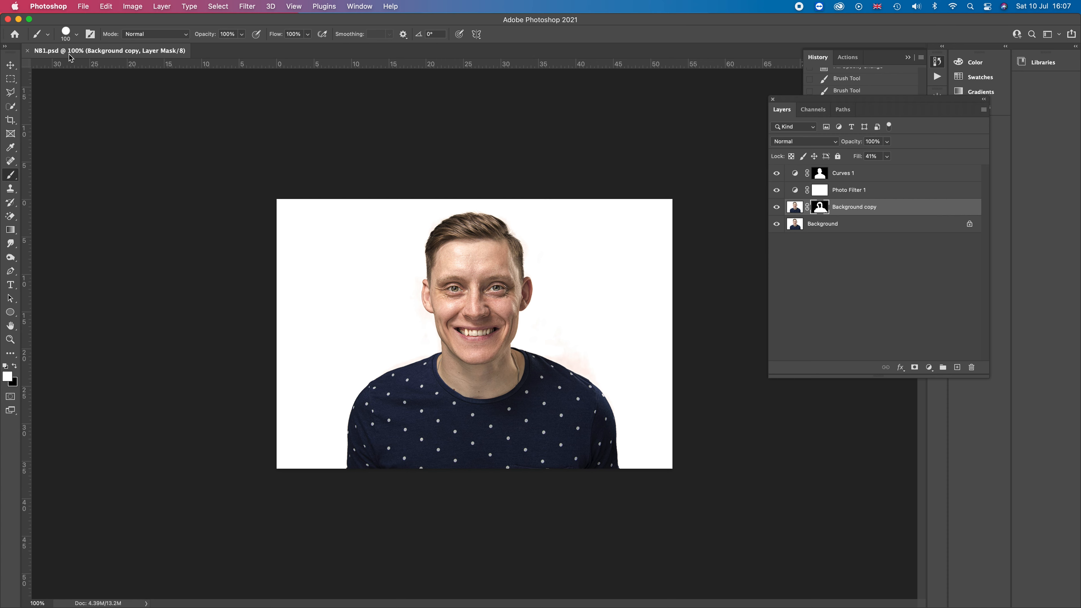
Reveal the saved NB1.psd file in Finder, then close the Finder window and return to Photoshop
{"action": "right_click", "coordinate": [125, 53]}
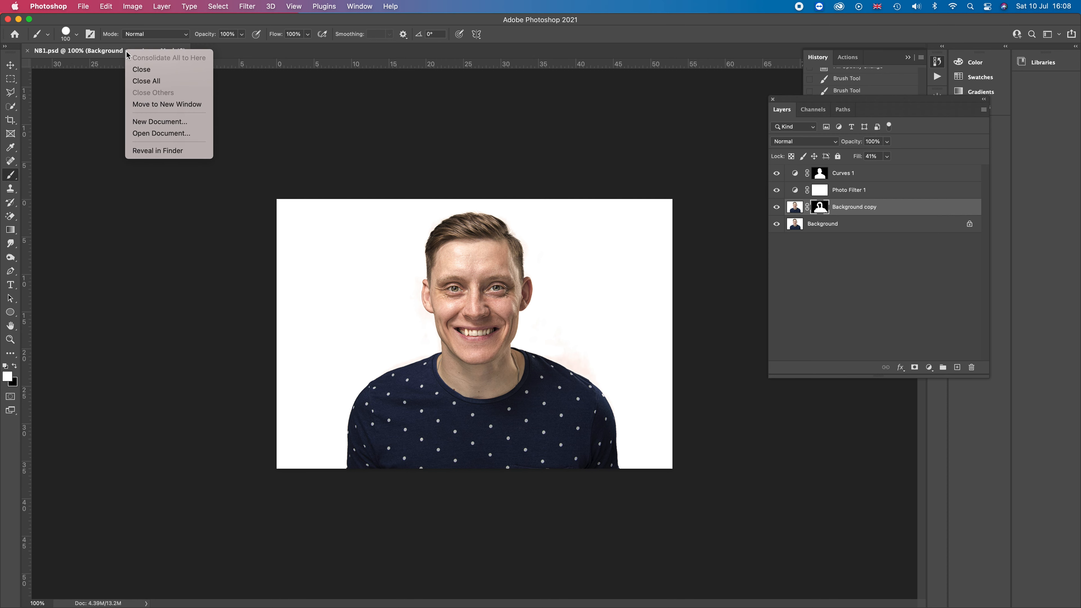
{"action": "left_click", "coordinate": [149, 153]}
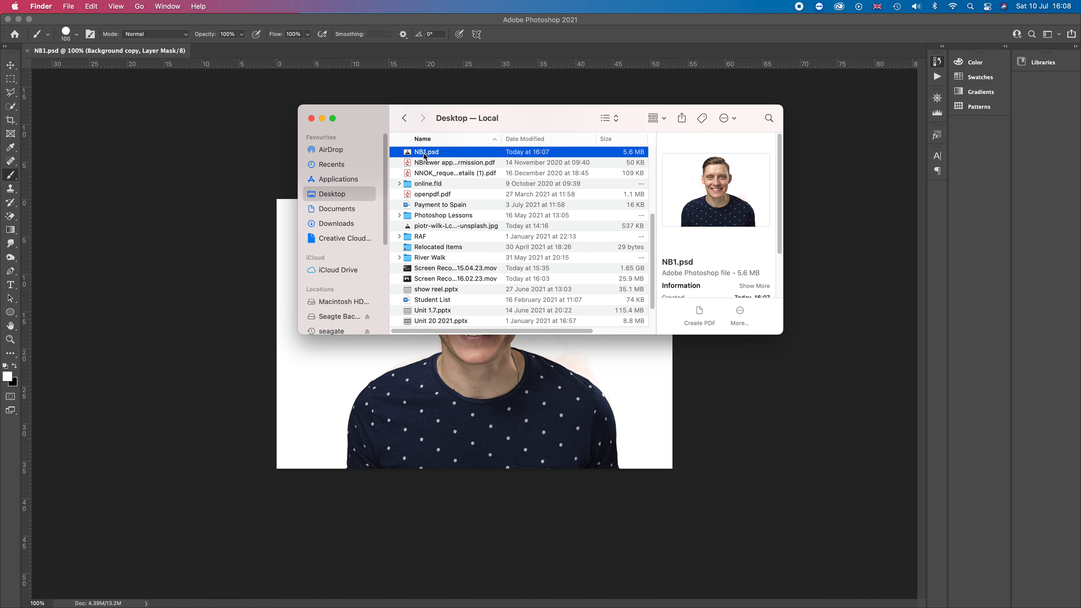
{"action": "left_click", "coordinate": [311, 118]}
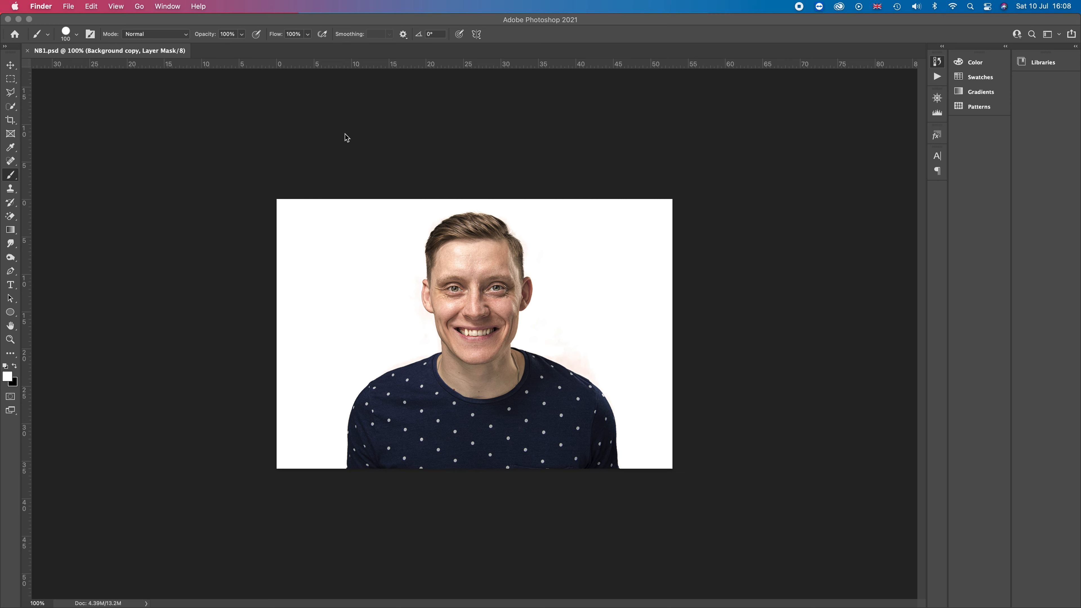
{"action": "left_click", "coordinate": [326, 138]}
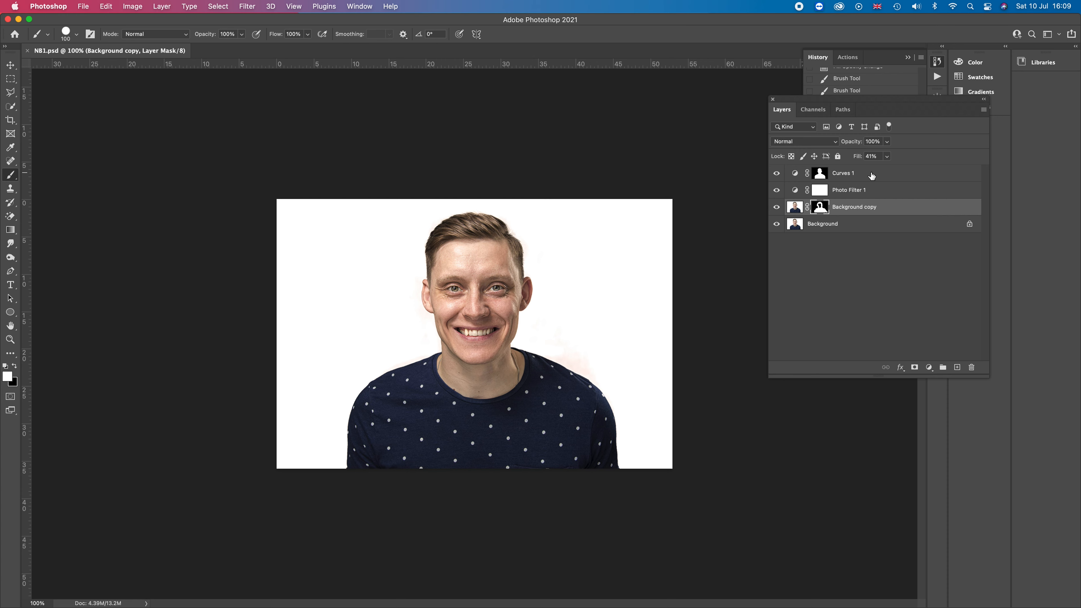
Group the Curves 1, Photo Filter 1 and Background copy layers into a new Group 1 and collapse it
{"action": "left_click", "coordinate": [874, 176]}
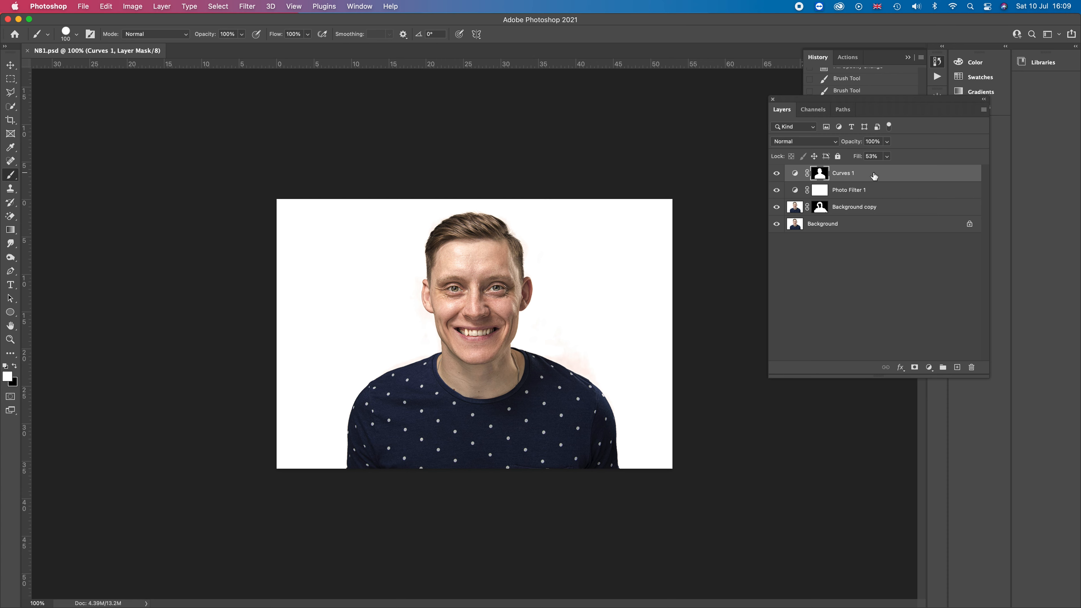
{"action": "left_click", "coordinate": [943, 369]}
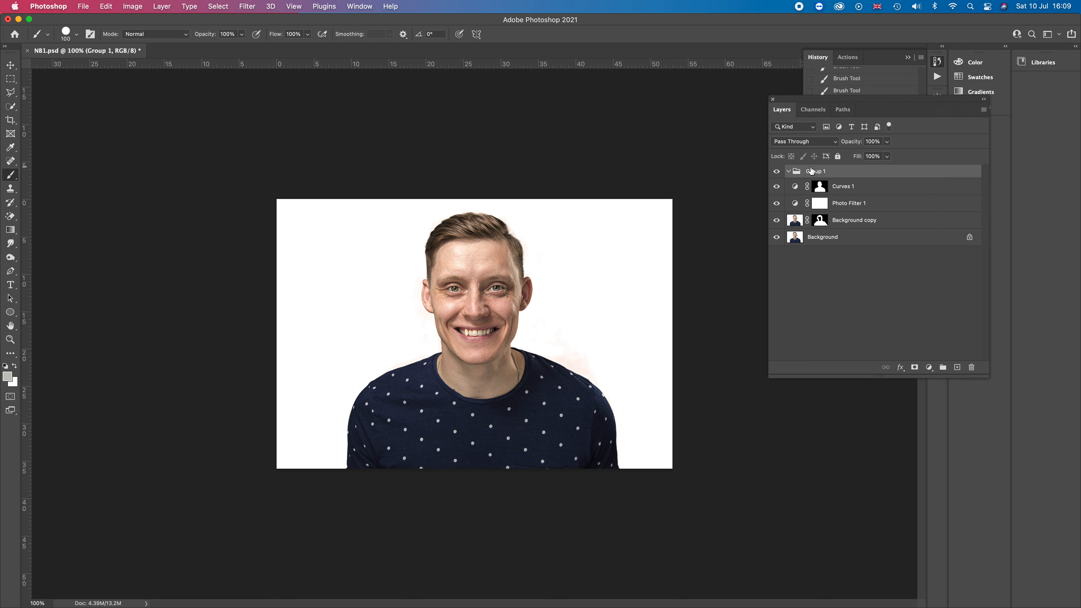
{"action": "left_click", "coordinate": [788, 173]}
{"action": "mouse_move", "coordinate": [888, 192]}
{"action": "left_mouse_down"}
{"action": "mouse_move", "coordinate": [888, 178]}
{"action": "mouse_move", "coordinate": [892, 195]}
{"action": "left_mouse_up"}
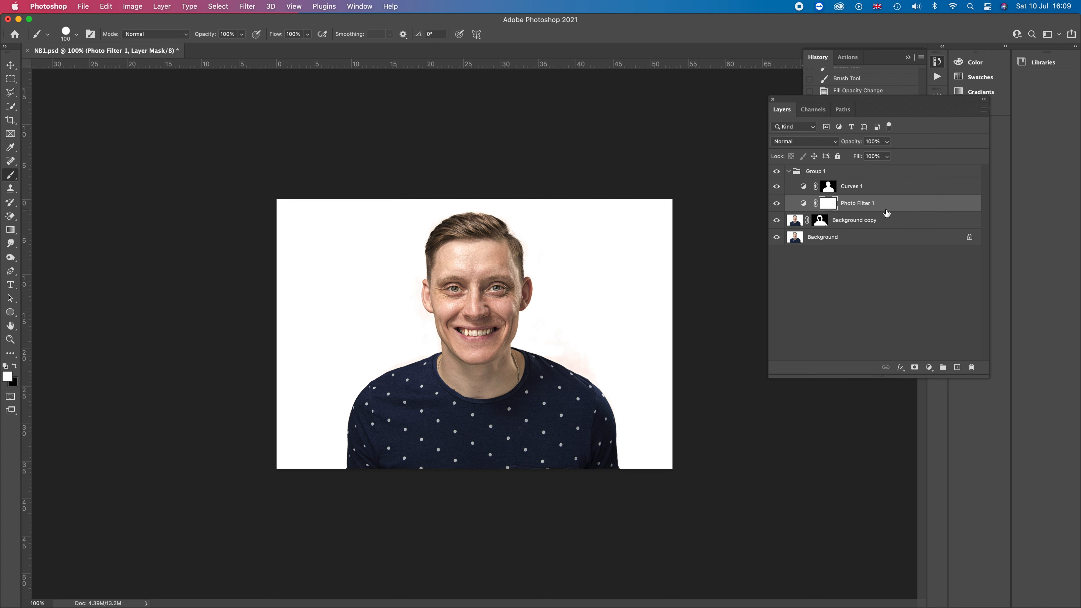
{"action": "left_click_drag", "start_coordinate": [888, 222], "coordinate": [887, 210]}
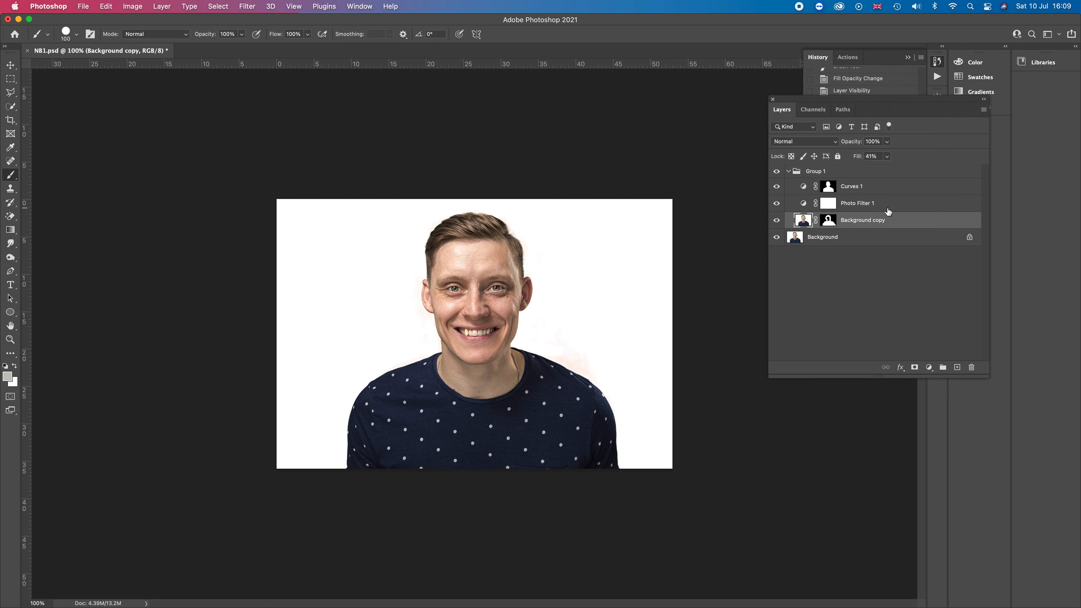
{"action": "left_click", "coordinate": [788, 171]}
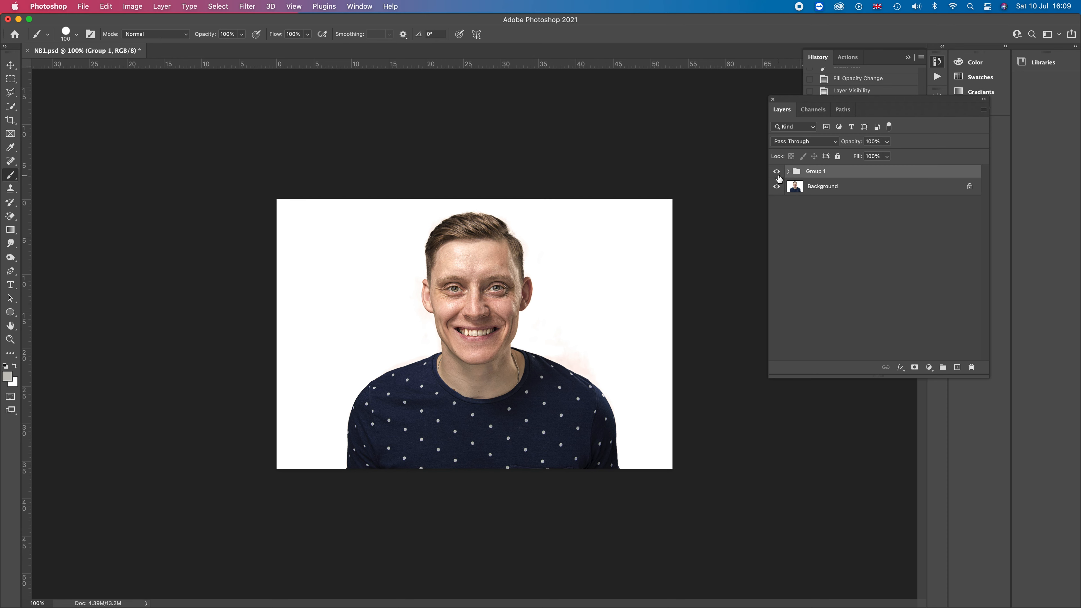
Toggle Group 1's visibility off and on to compare the edit with the original
{"action": "left_click", "coordinate": [777, 173]}
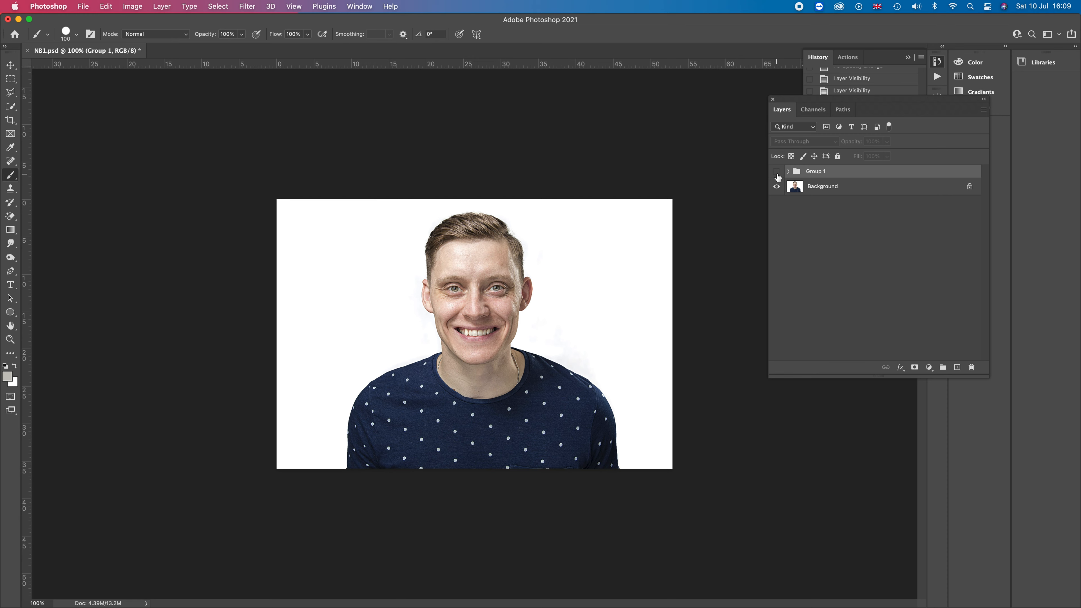
{"action": "left_click", "coordinate": [776, 172]}
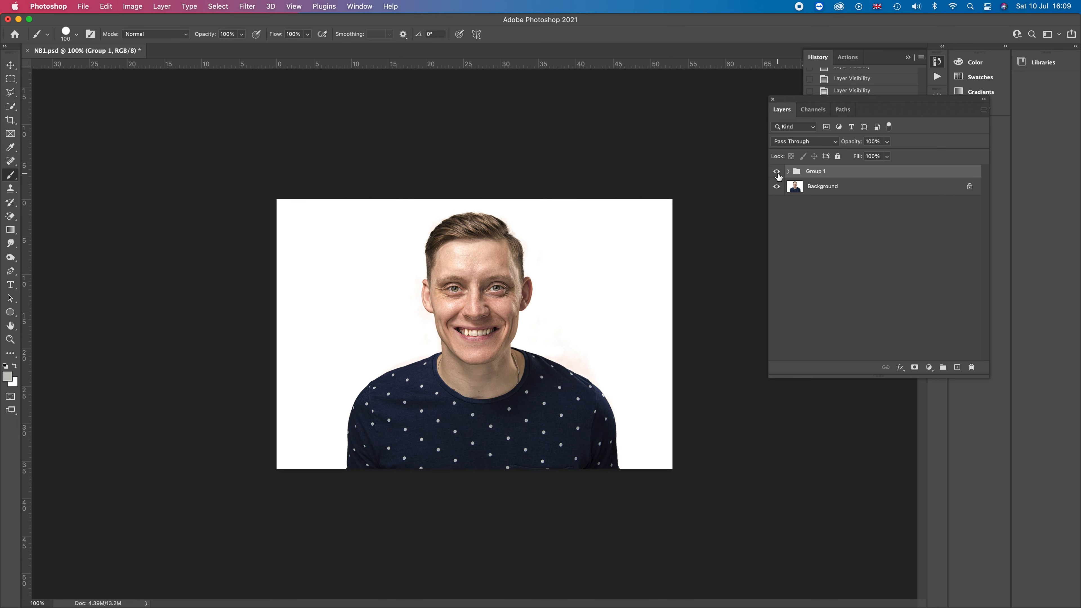
{"action": "left_click", "coordinate": [779, 176]}
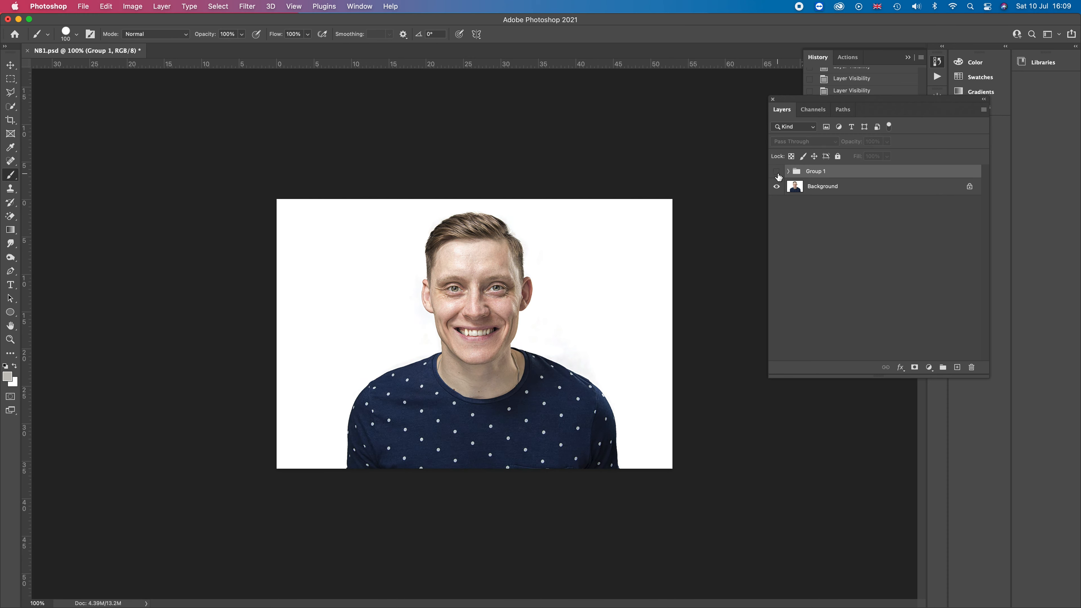
{"action": "left_click", "coordinate": [778, 172]}
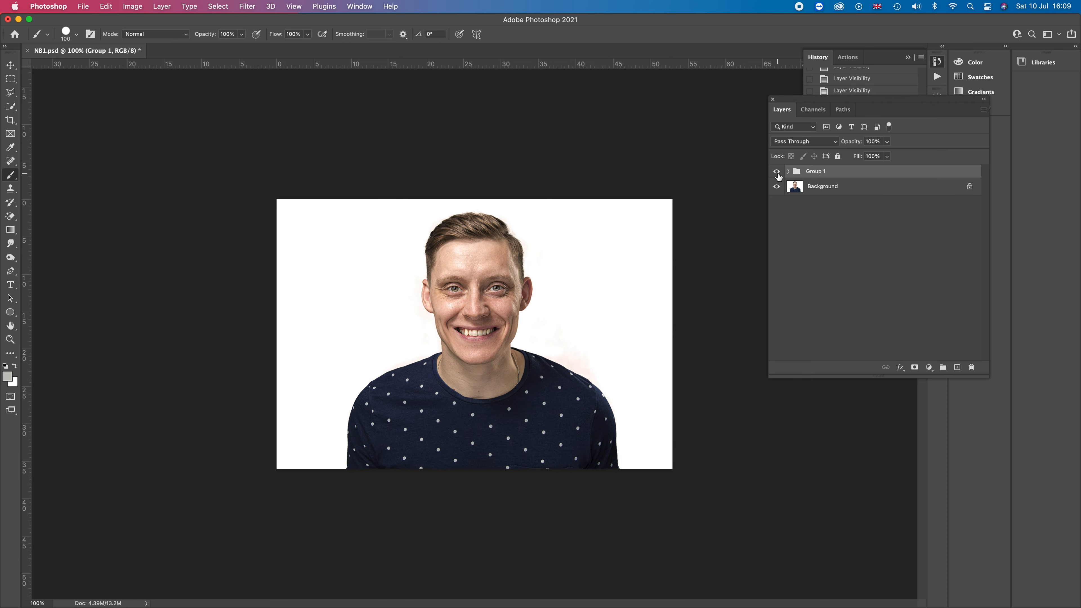
Set Group 1's fill to 91%
{"action": "left_click", "coordinate": [888, 157]}
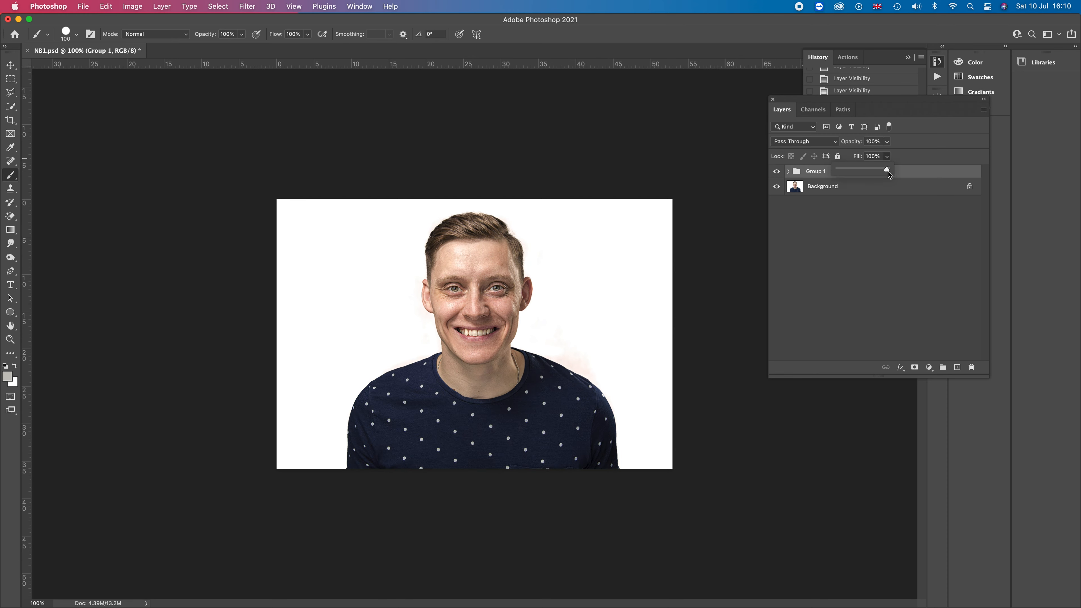
{"action": "left_click_drag", "start_coordinate": [888, 170], "coordinate": [811, 174]}
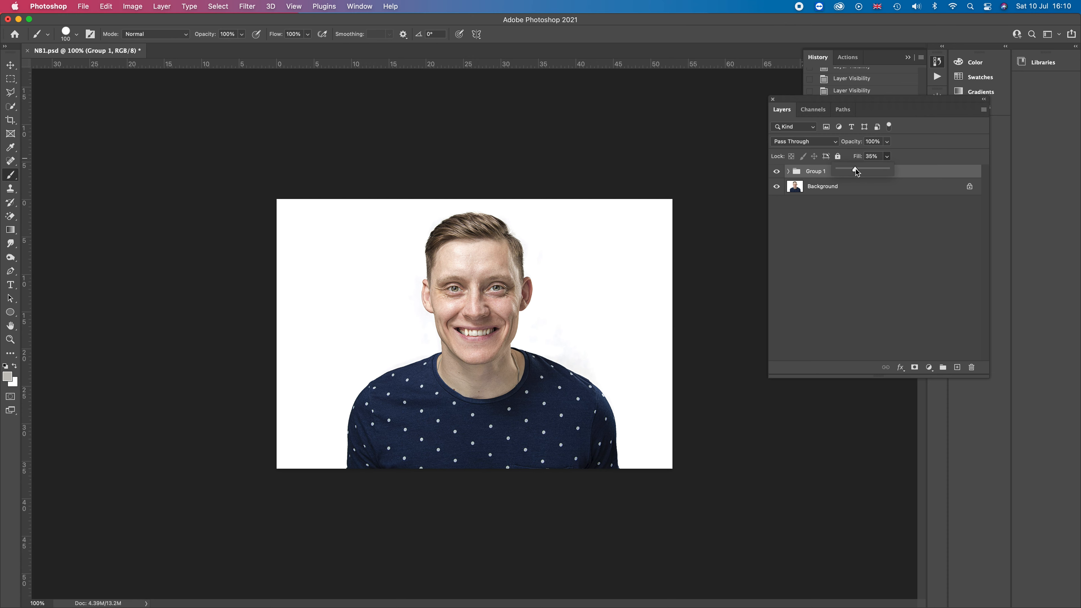
{"action": "mouse_move", "coordinate": [878, 170]}
{"action": "left_mouse_down"}
{"action": "mouse_move", "coordinate": [895, 173]}
{"action": "mouse_move", "coordinate": [884, 171]}
{"action": "left_mouse_up"}
{"action": "left_click", "coordinate": [888, 228]}
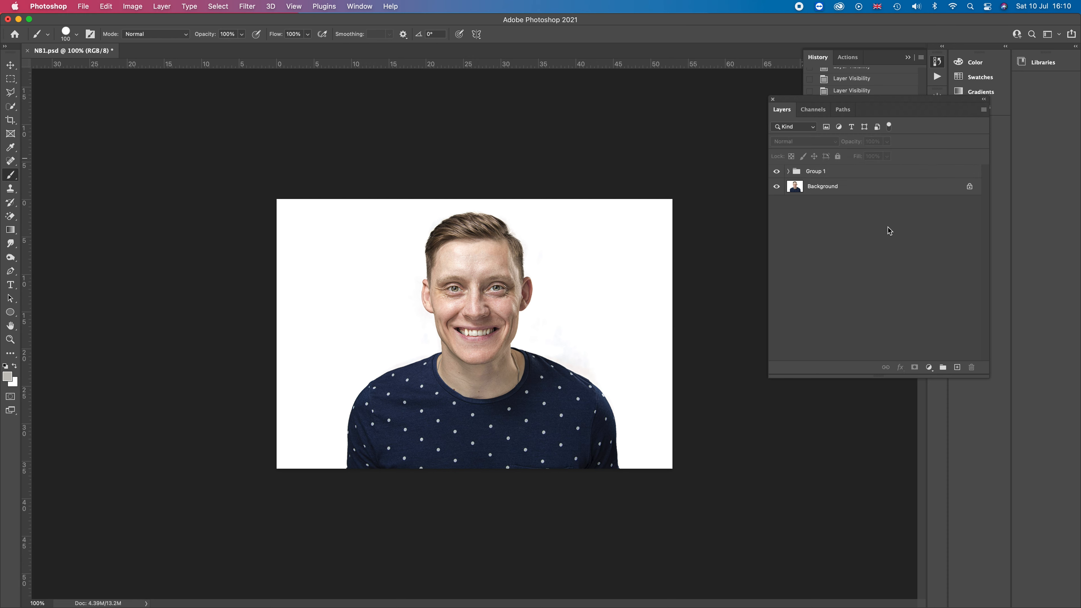
{"action": "left_click", "coordinate": [848, 175]}
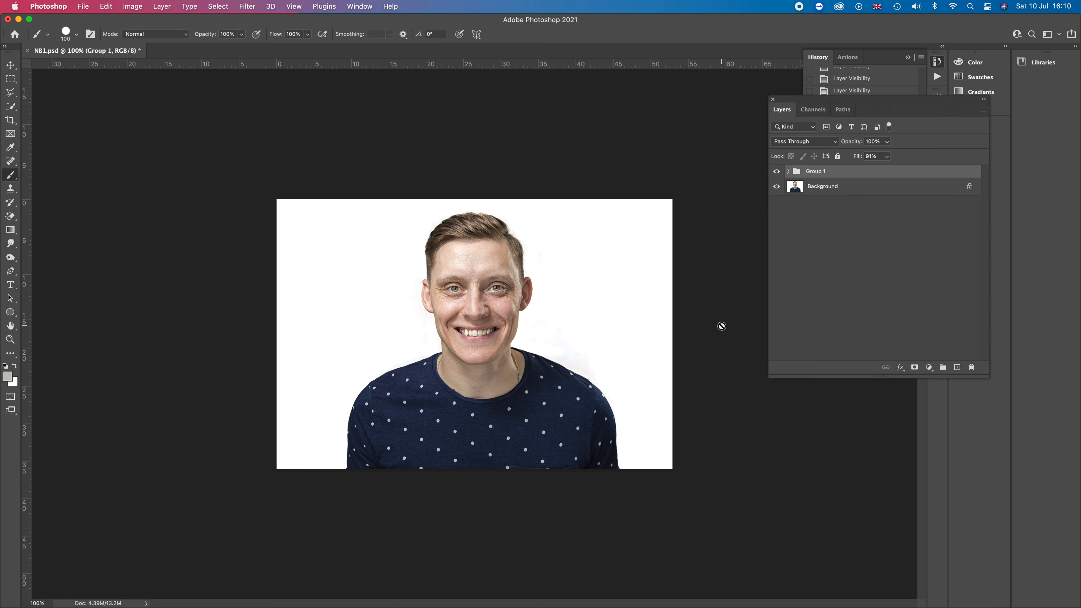
Zoom in and toggle Group 1's visibility to compare the retouch up close
{"action": "key", "text": "super+equal"}
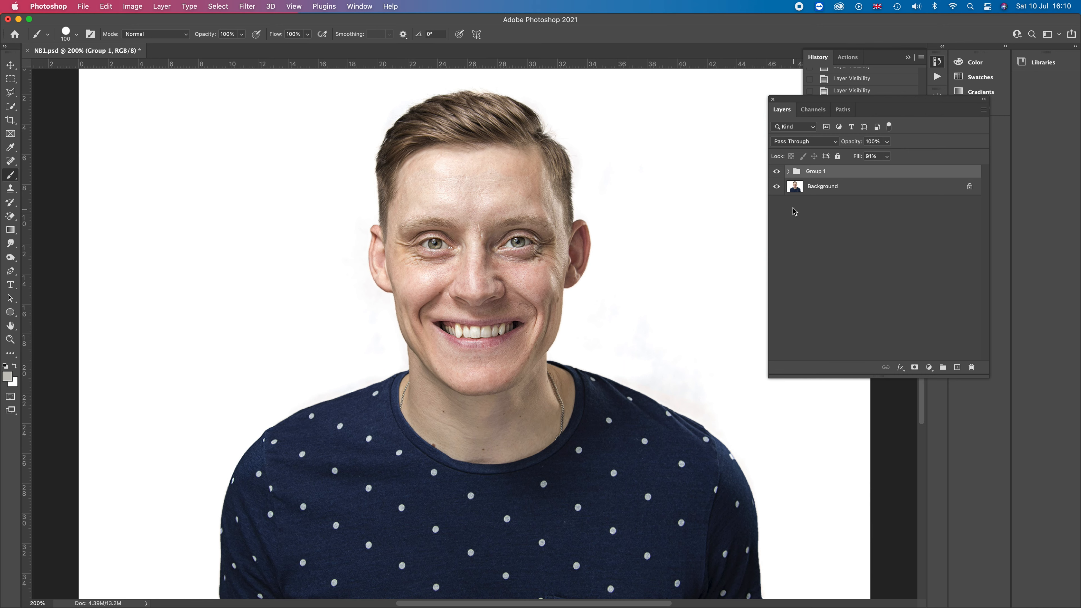
{"action": "left_click", "coordinate": [777, 172]}
{"action": "left_click", "coordinate": [777, 172]}
Duplicate the Background layer and name the copy "Retouched Skin"
{"action": "left_click", "coordinate": [824, 192]}
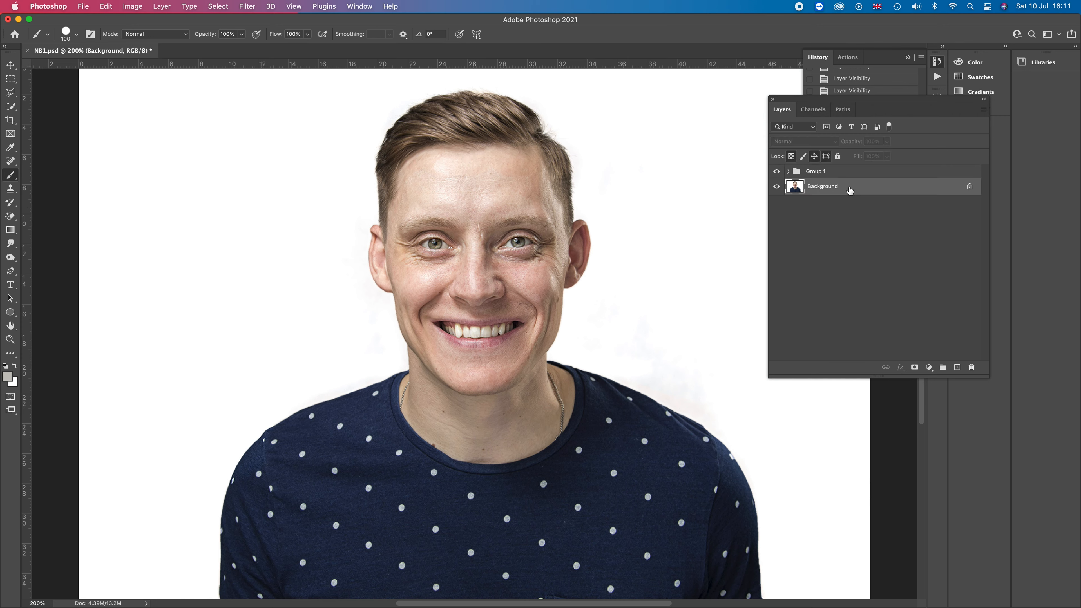
{"action": "right_click", "coordinate": [849, 188]}
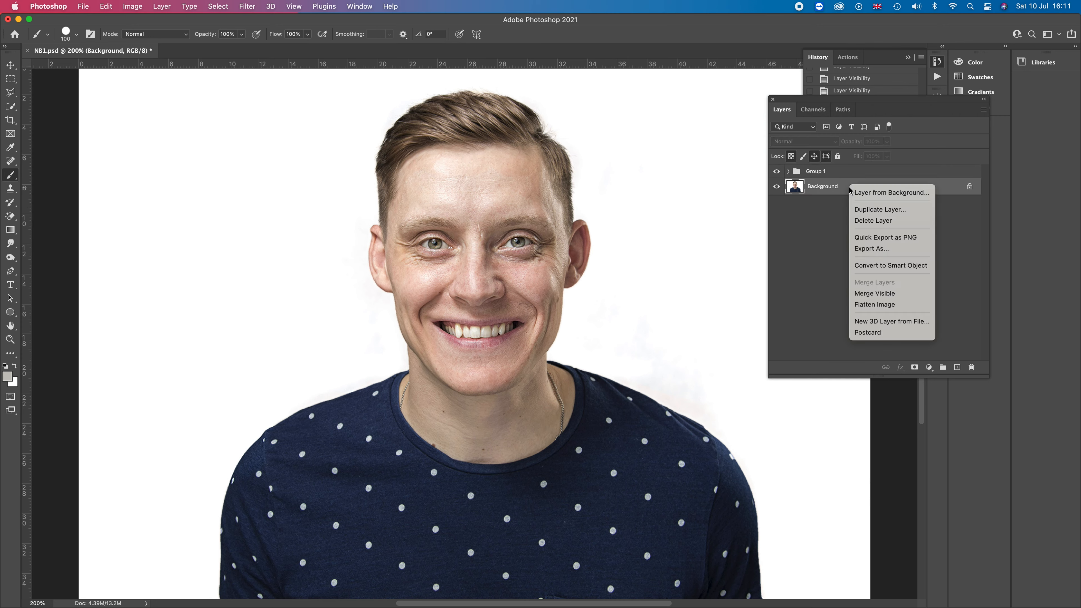
{"action": "left_click", "coordinate": [864, 210]}
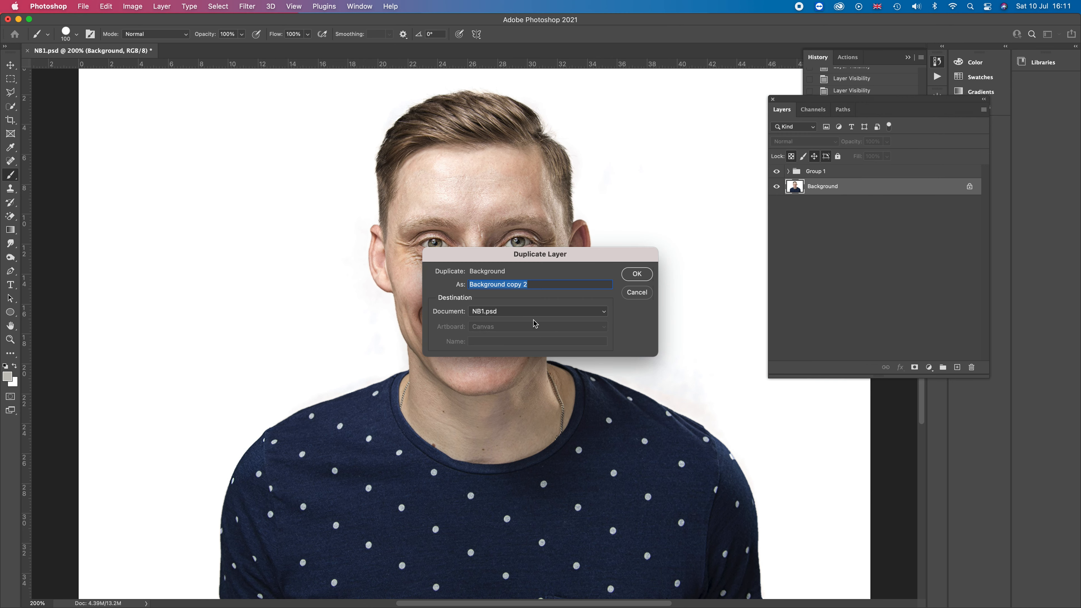
{"action": "type", "text": "Retouched Skin"}
{"action": "left_click", "coordinate": [637, 274]}
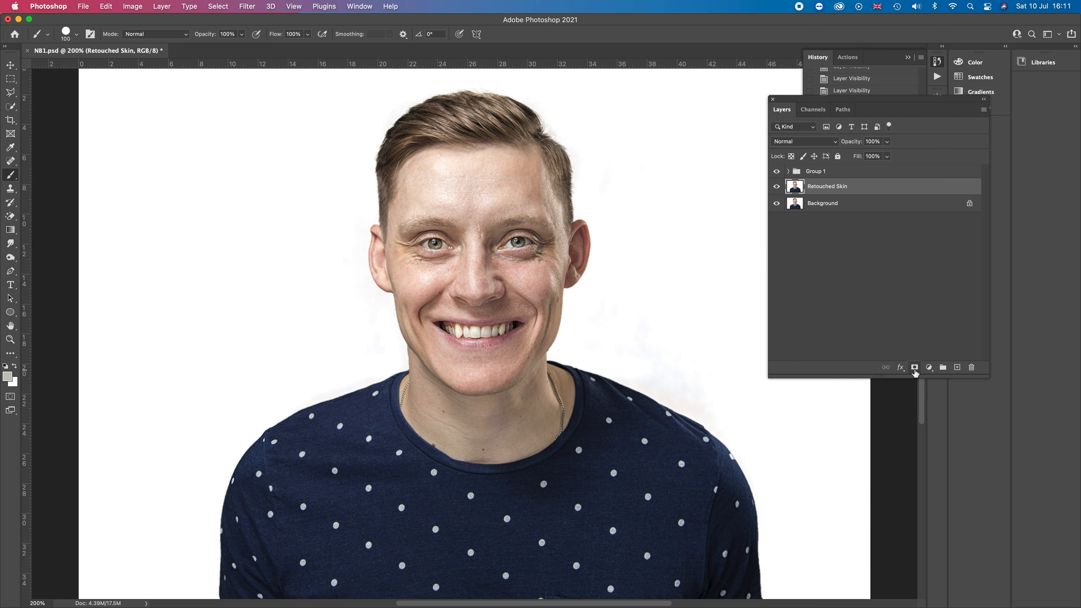
Add a layer mask to Retouched Skin and sample a forehead skin tone with the Eyedropper on the layer image
{"action": "left_click", "coordinate": [914, 368]}
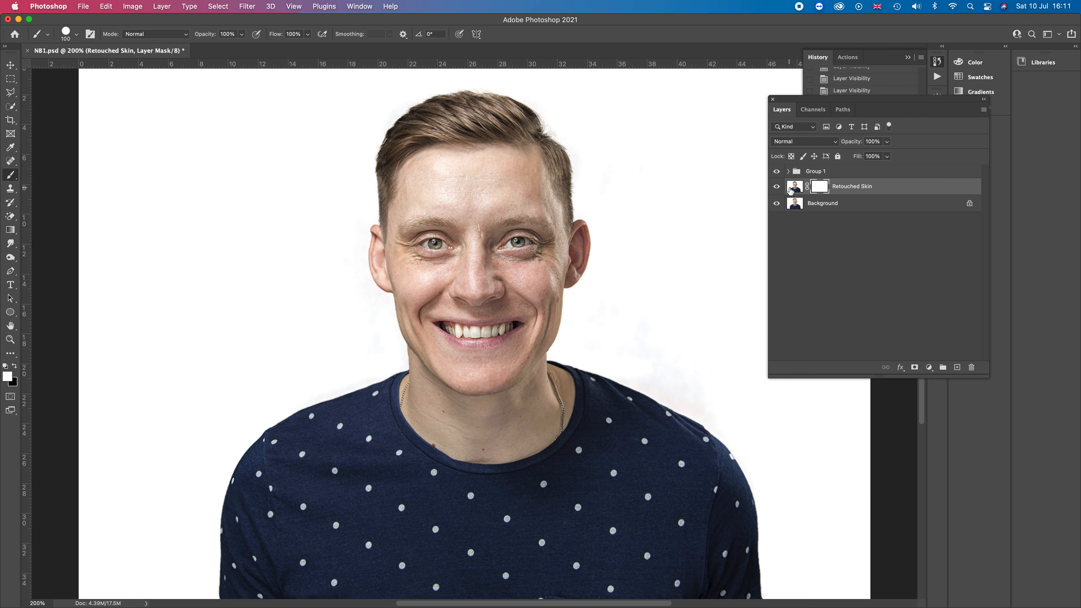
{"action": "left_click", "coordinate": [791, 189]}
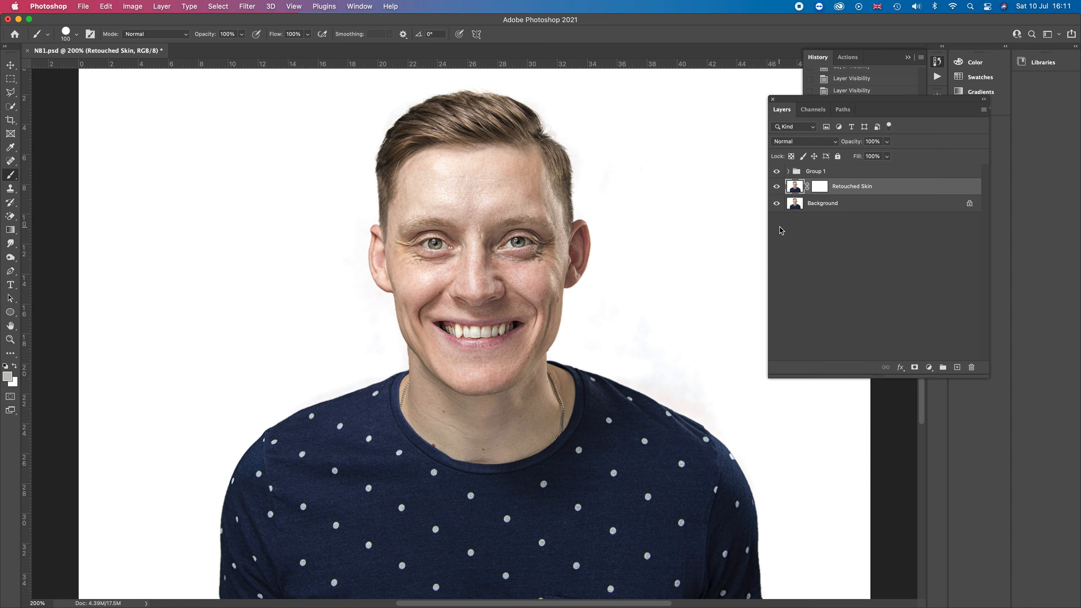
{"action": "key", "text": "super+plus"}
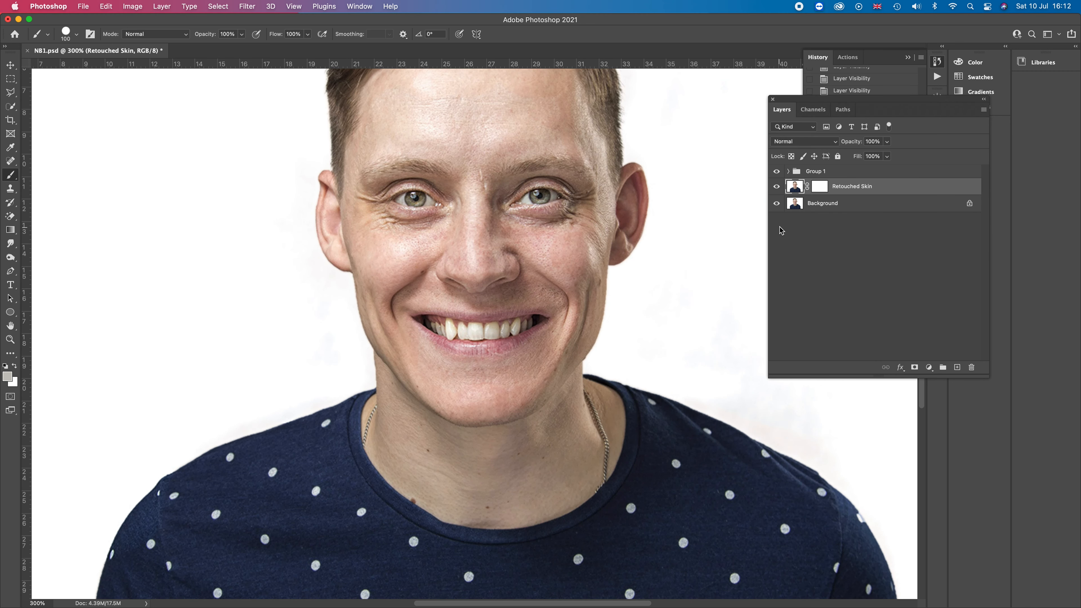
{"action": "left_click_drag", "start_coordinate": [575, 303], "coordinate": [587, 422]}
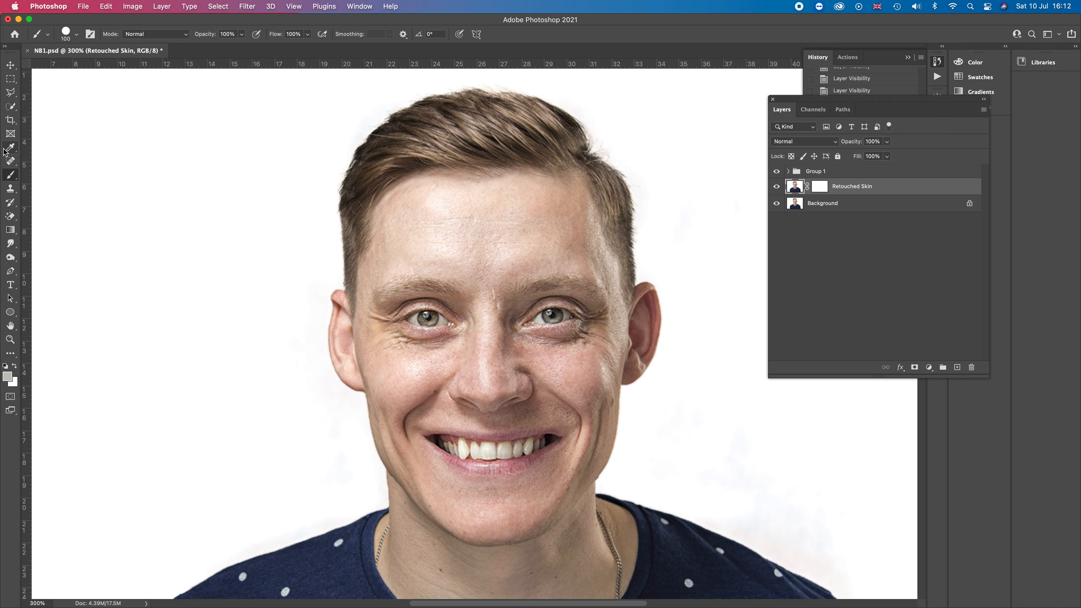
{"action": "left_click", "coordinate": [16, 155]}
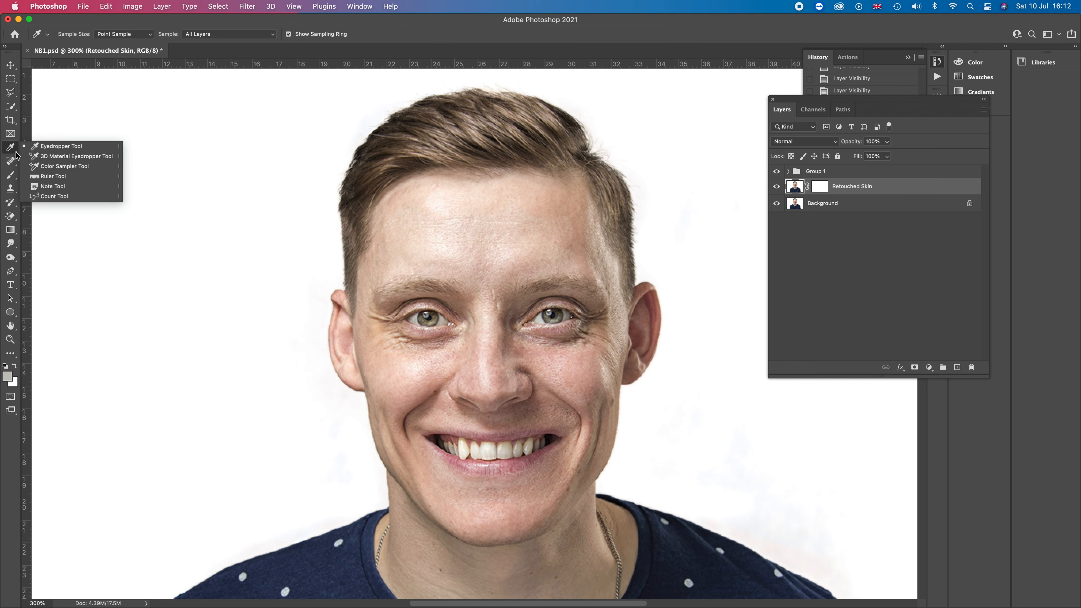
{"action": "left_click", "coordinate": [45, 147]}
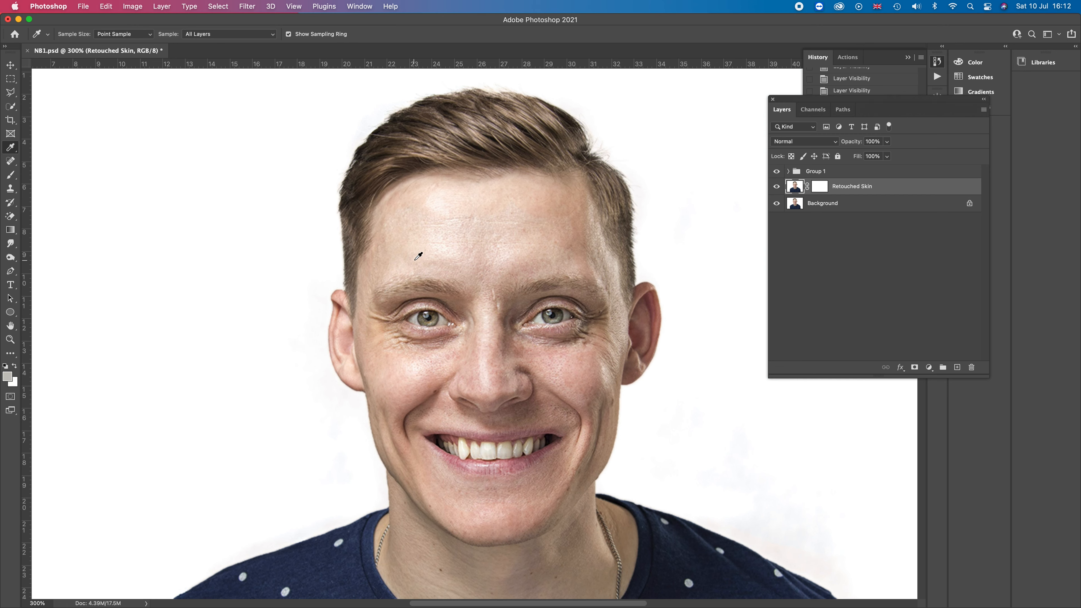
{"action": "left_click", "coordinate": [420, 242]}
{"action": "key", "text": "b"}
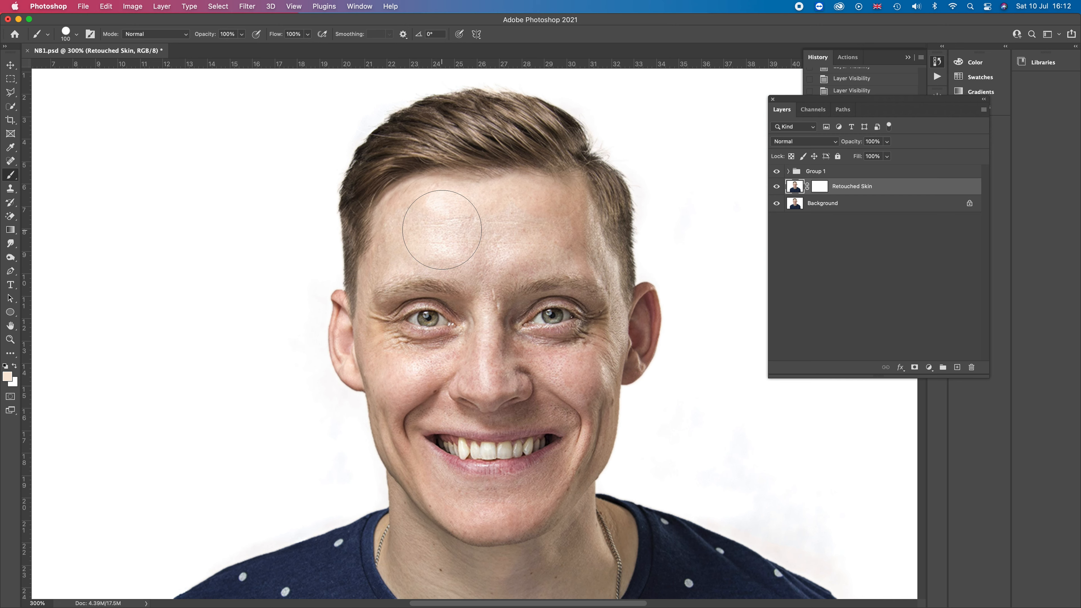
Paint skin-tone dabs on the forehead with the hard 100 px brush and undo them
{"action": "left_click", "coordinate": [442, 230]}
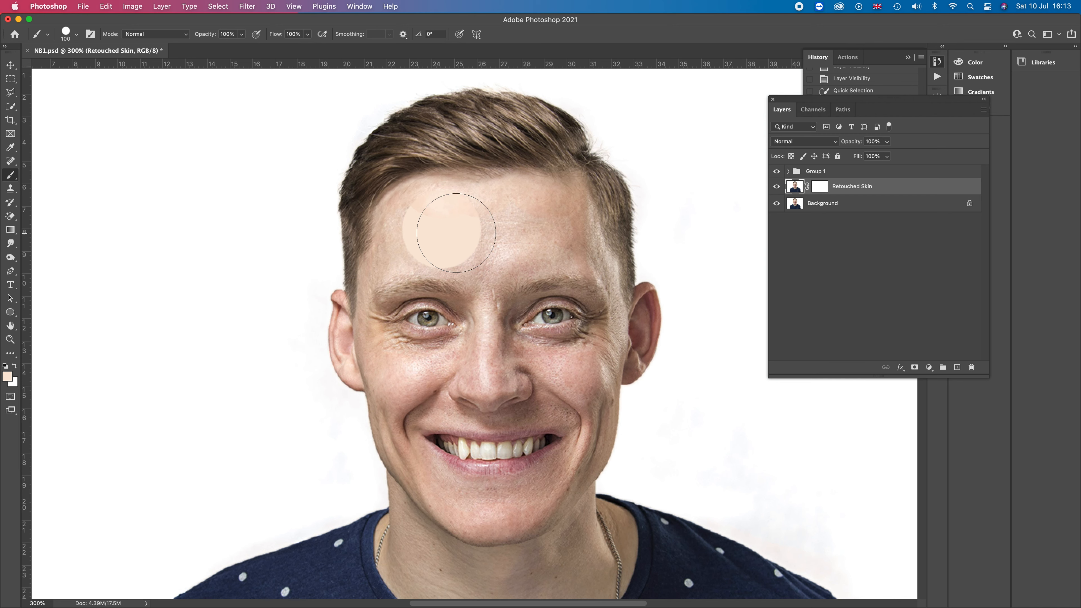
{"action": "key", "text": "super+z"}
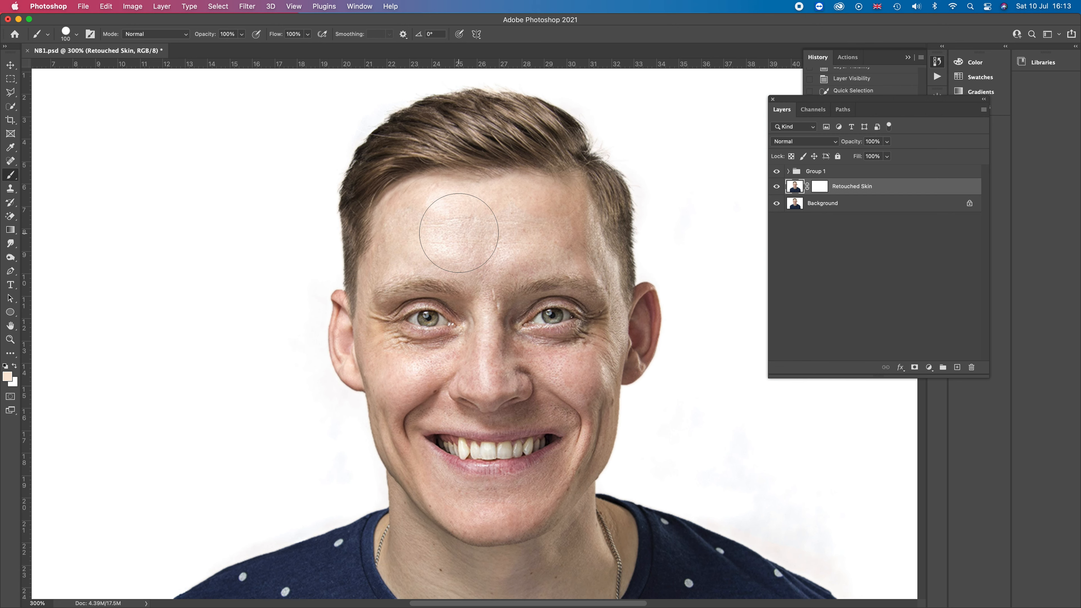
{"action": "left_click", "coordinate": [459, 233]}
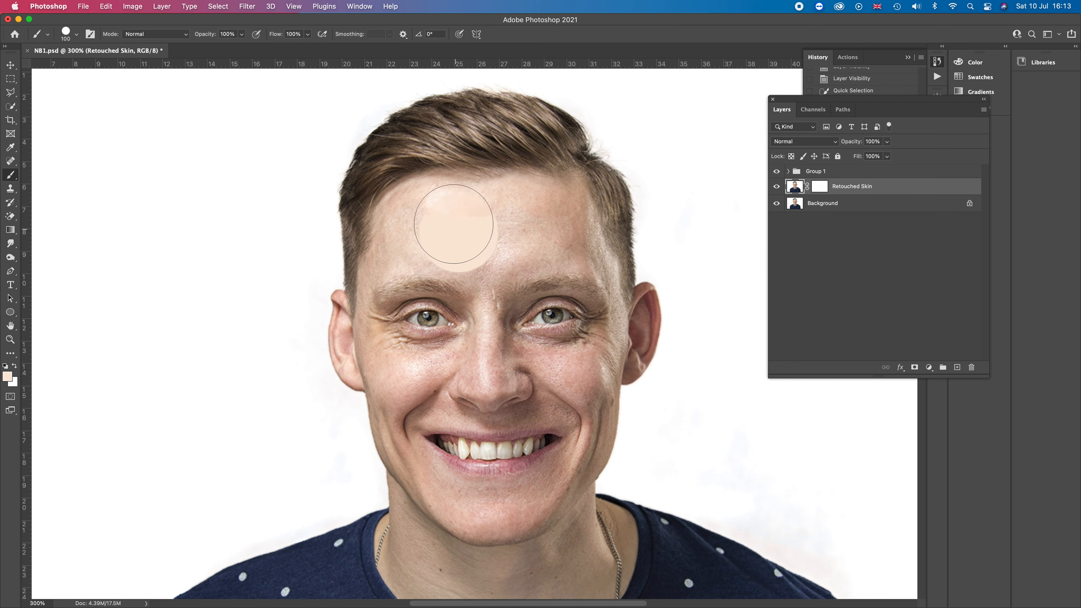
{"action": "left_click", "coordinate": [459, 232]}
{"action": "left_click", "coordinate": [80, 35]}
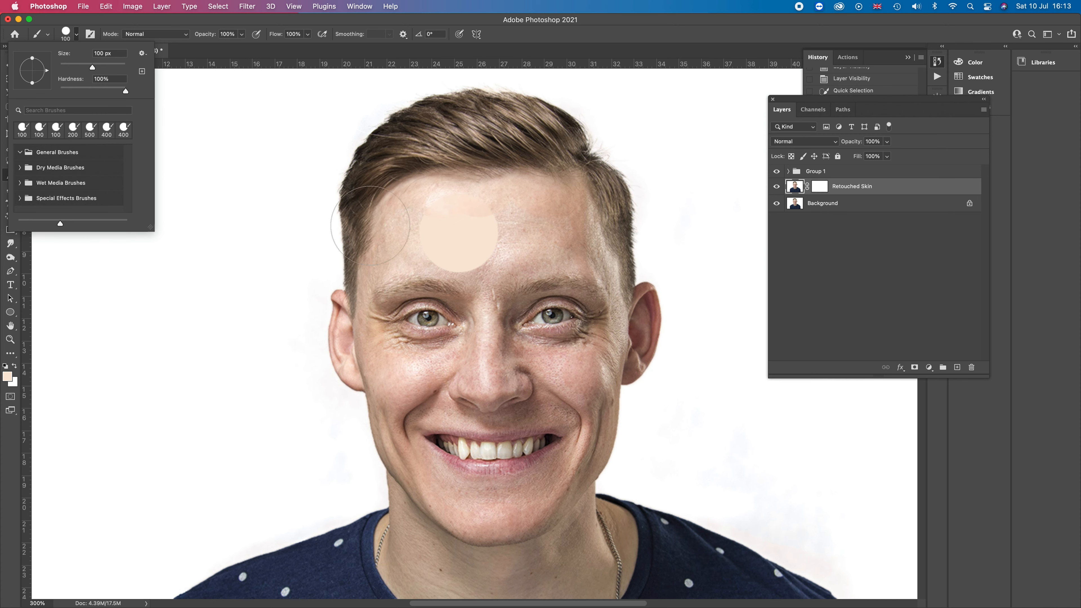
{"action": "left_click", "coordinate": [468, 231]}
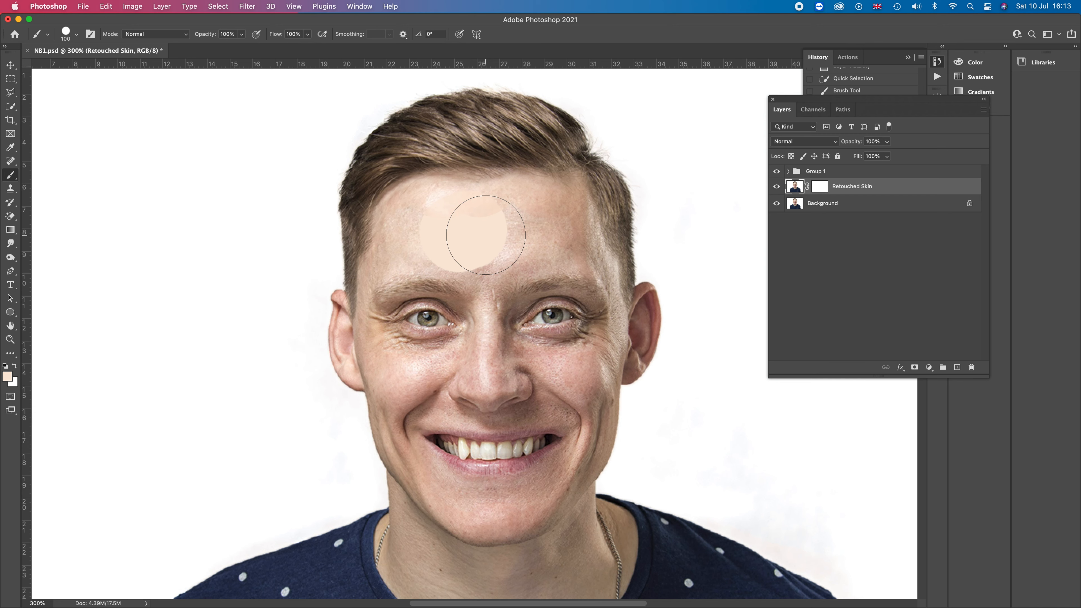
{"action": "key", "text": "super+z"}
{"action": "key", "text": "super+z"}
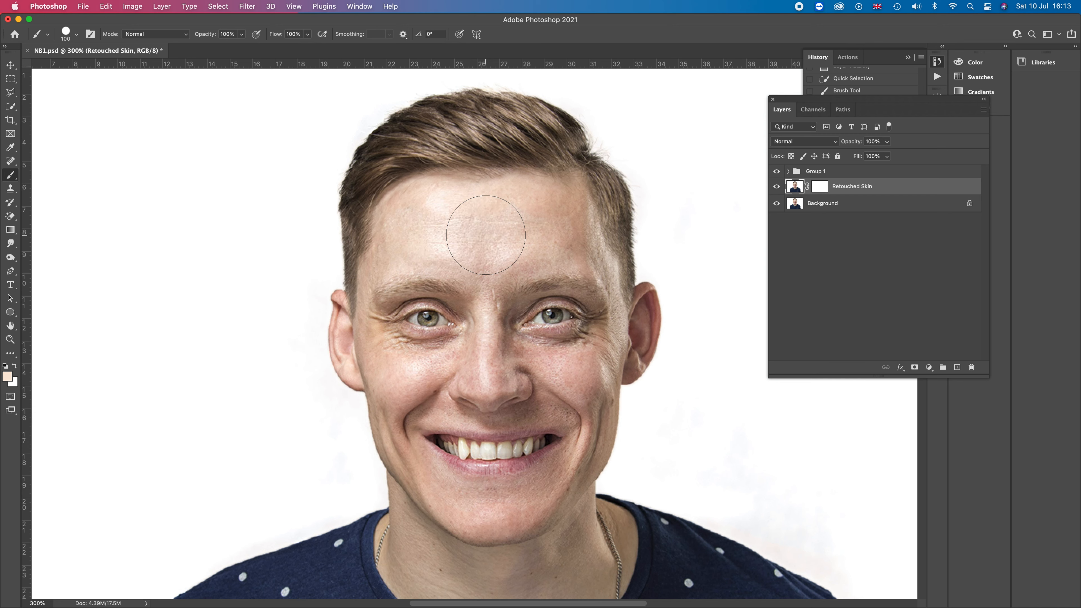
Lower the brush hardness and paint soft skin-tone dabs across the forehead of the Retouched Skin layer
{"action": "left_click", "coordinate": [78, 33]}
{"action": "left_click", "coordinate": [82, 91]}
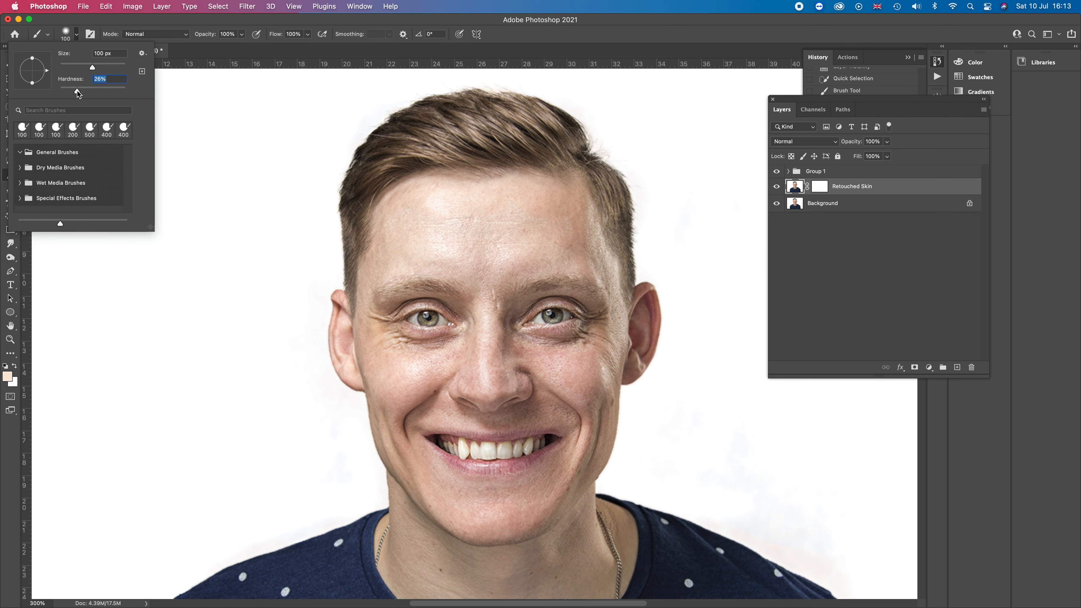
{"action": "left_click_drag", "start_coordinate": [77, 91], "coordinate": [71, 91]}
{"action": "left_click_drag", "start_coordinate": [69, 92], "coordinate": [67, 92]}
{"action": "left_click", "coordinate": [437, 241]}
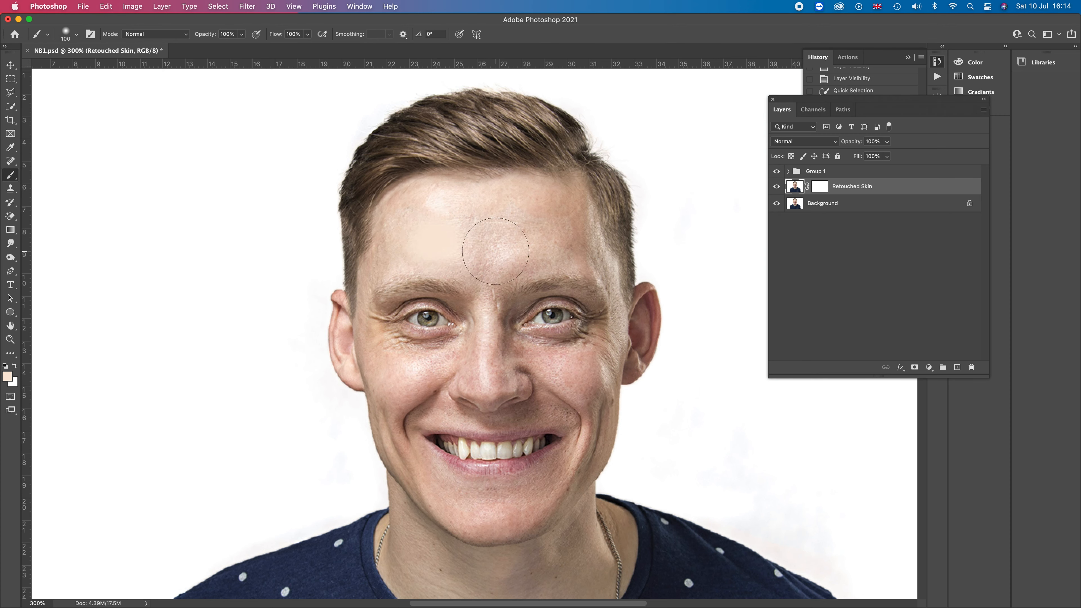
{"action": "left_click", "coordinate": [463, 238]}
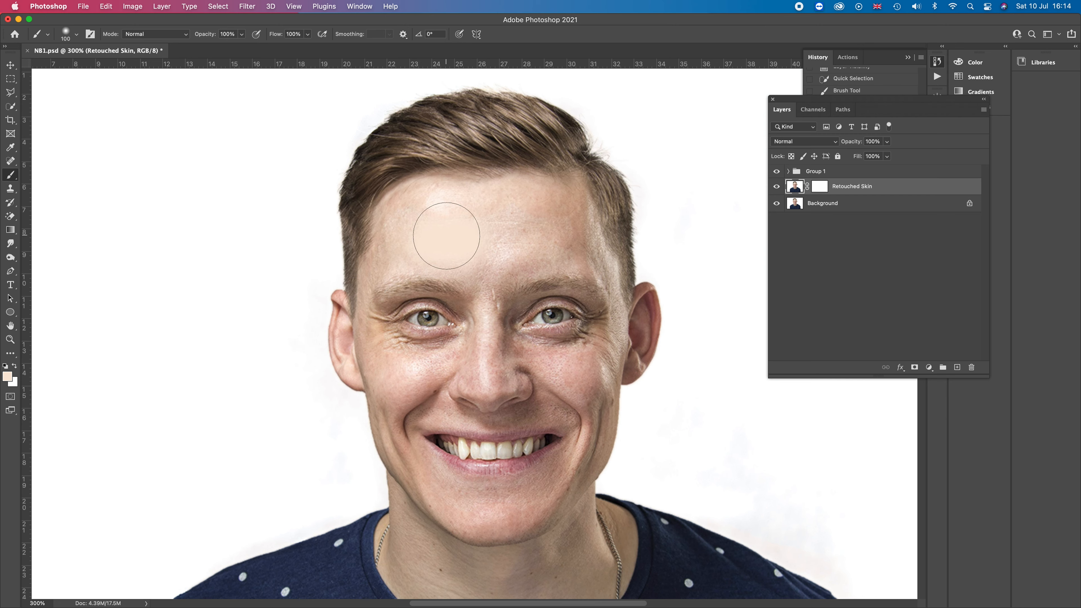
{"action": "left_click", "coordinate": [502, 233]}
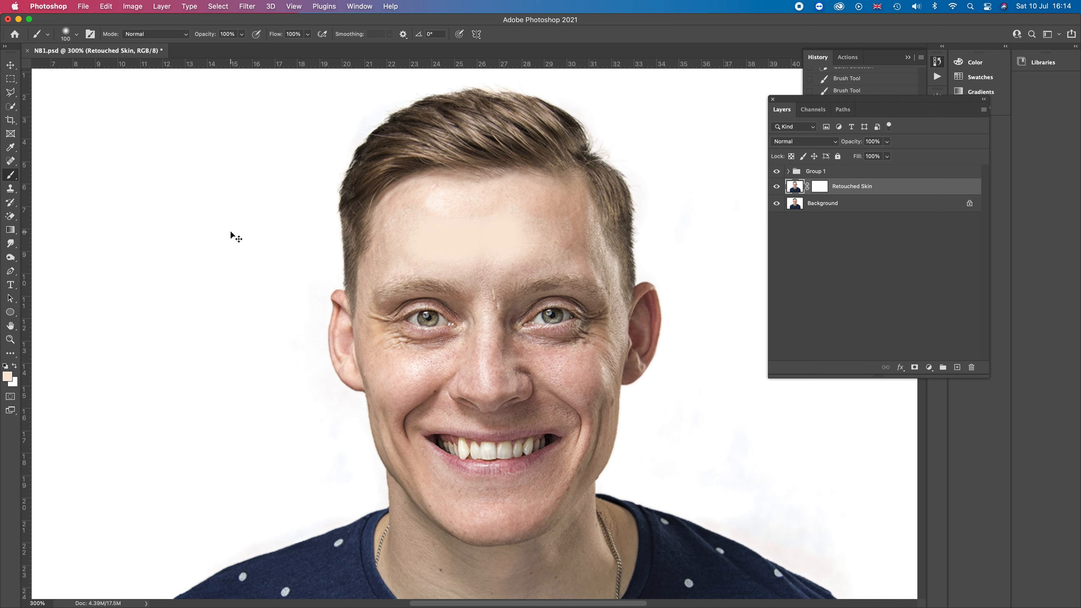
Invert the Retouched Skin layer mask to hide the painted layer
{"action": "key", "text": "super+minus"}
{"action": "key", "text": "super+minus"}
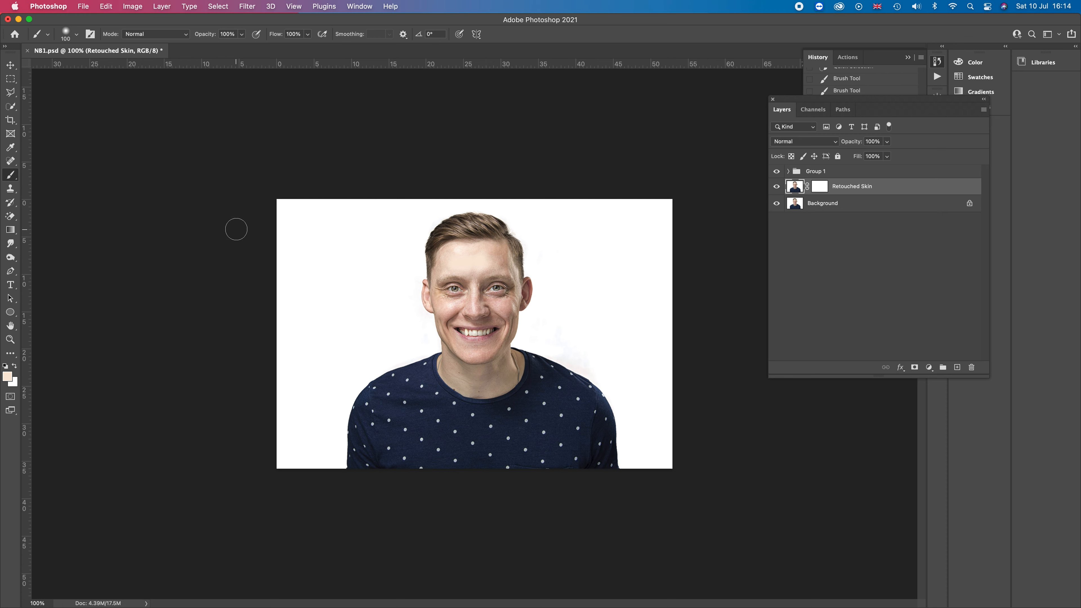
{"action": "left_click", "coordinate": [819, 188]}
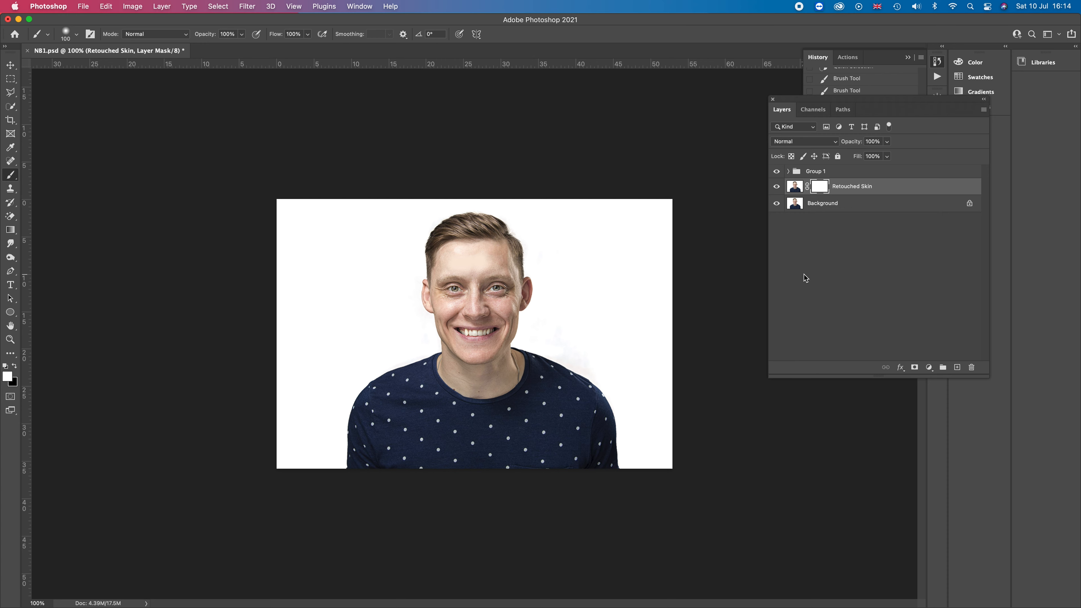
{"action": "key", "text": "super+i"}
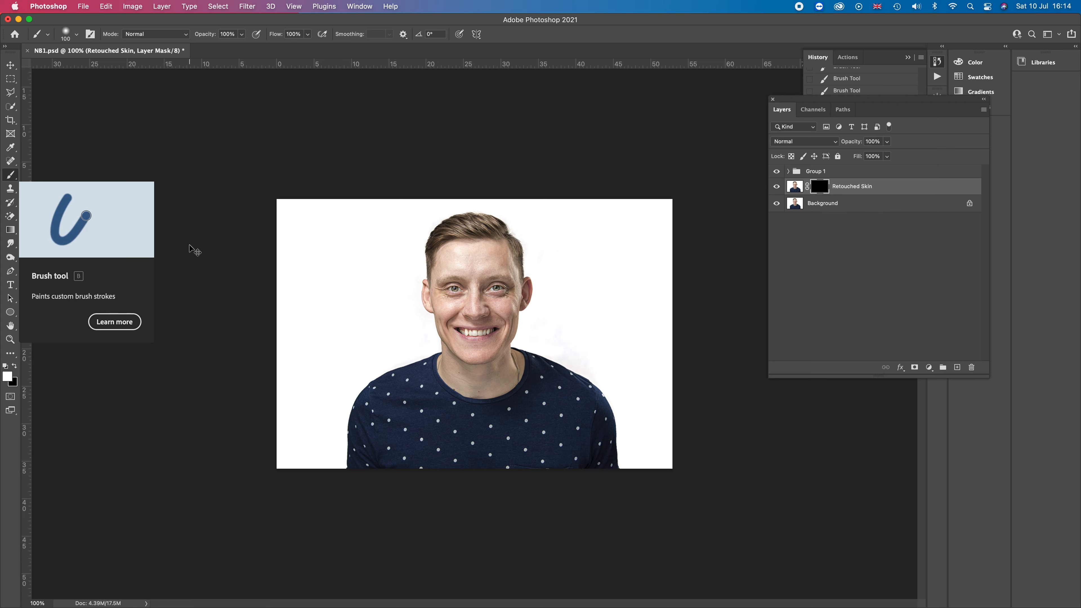
Paint on the mask across the forehead with a brush at 48% opacity and 38% flow to reveal the retouched skin
{"action": "key", "text": "super+equal"}
{"action": "key", "text": "super+equal"}
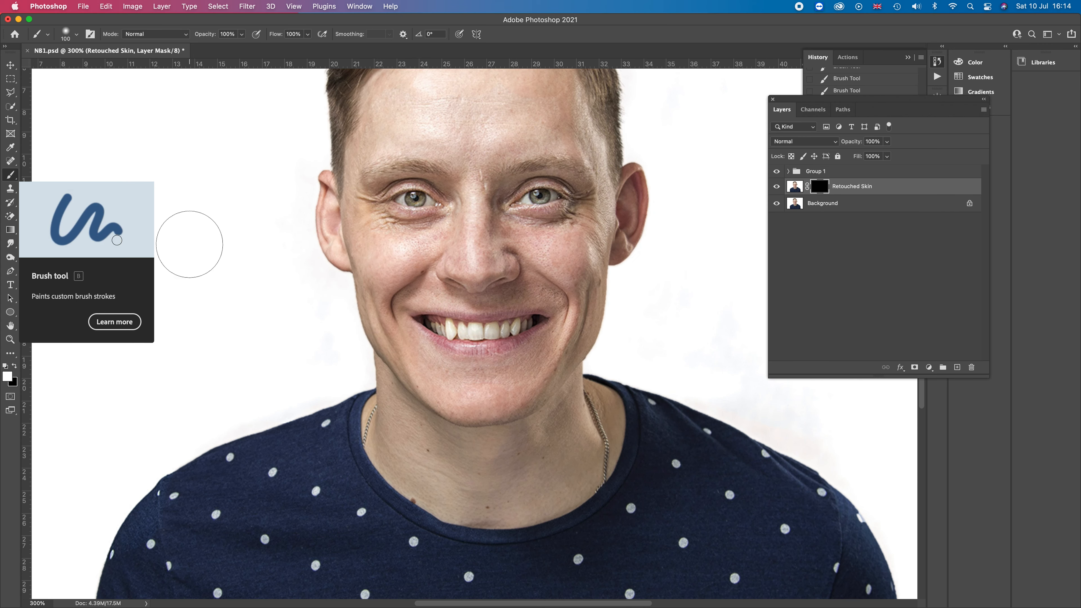
{"action": "key", "text": "super+equal"}
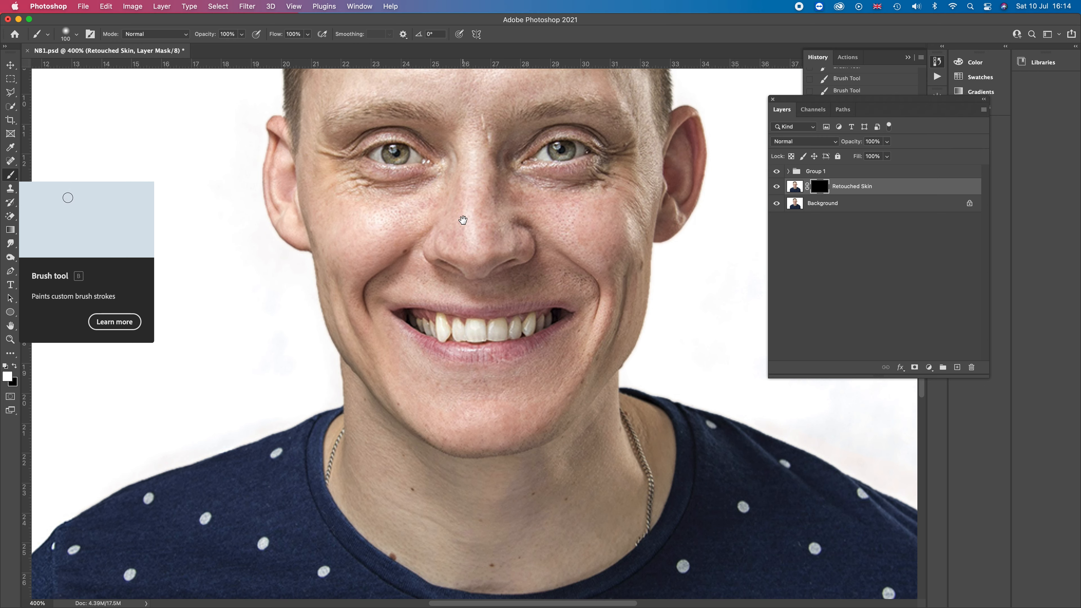
{"action": "left_click_drag", "start_coordinate": [447, 231], "coordinate": [469, 444]}
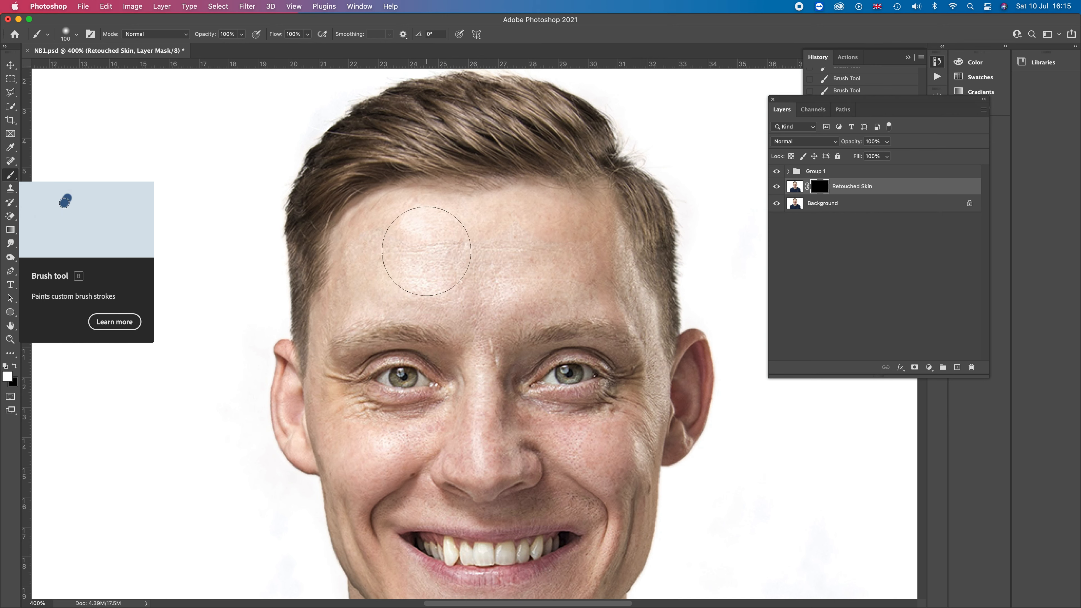
{"action": "left_click", "coordinate": [242, 34]}
{"action": "left_click_drag", "start_coordinate": [242, 48], "coordinate": [215, 48]}
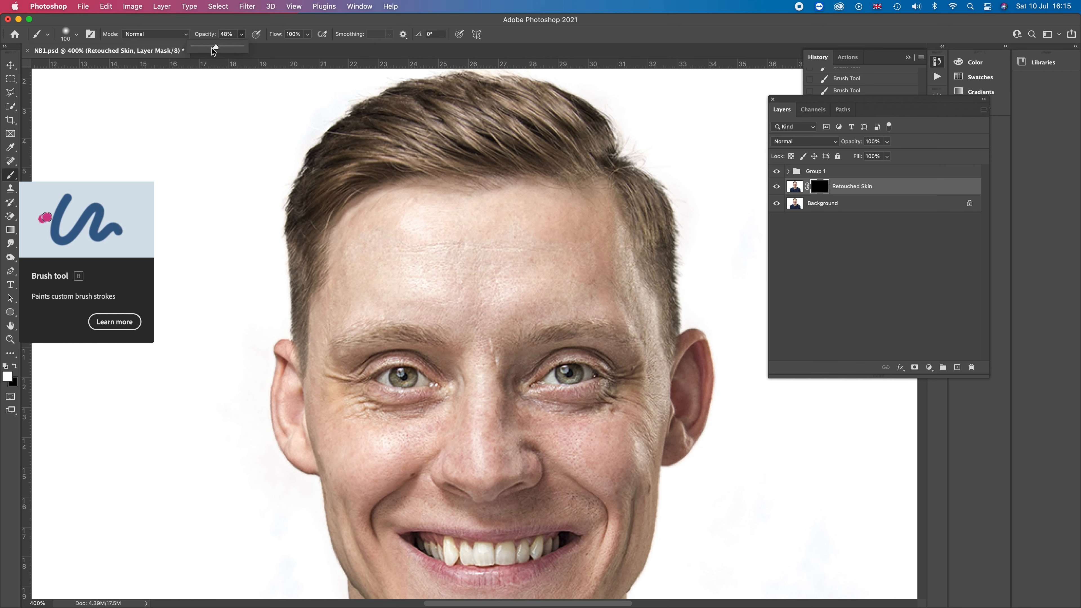
{"action": "left_click", "coordinate": [308, 34]}
{"action": "left_click_drag", "start_coordinate": [309, 47], "coordinate": [278, 47]}
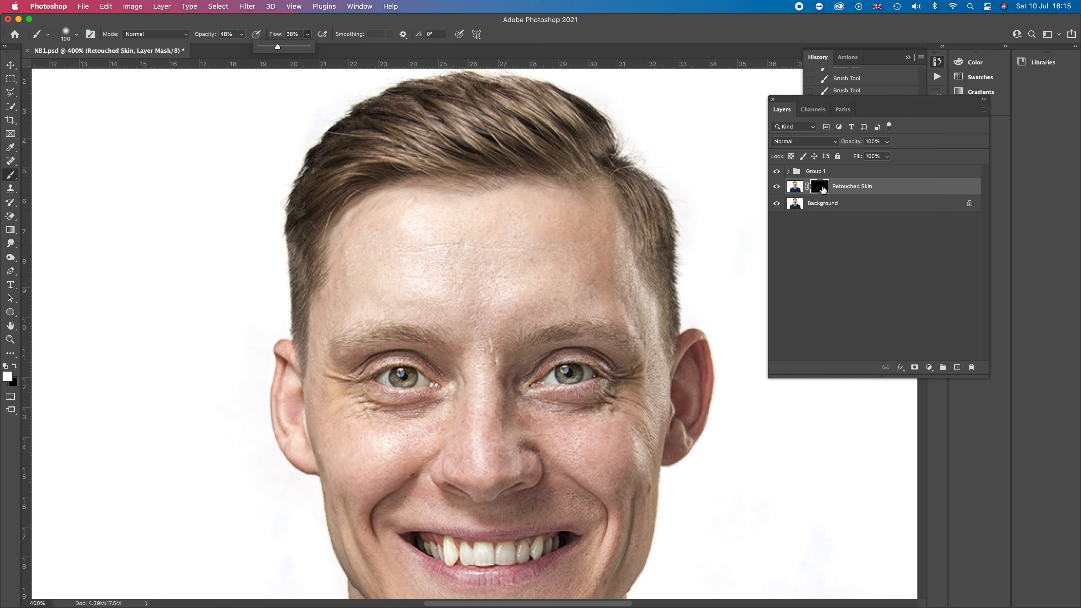
{"action": "left_click", "coordinate": [425, 252]}
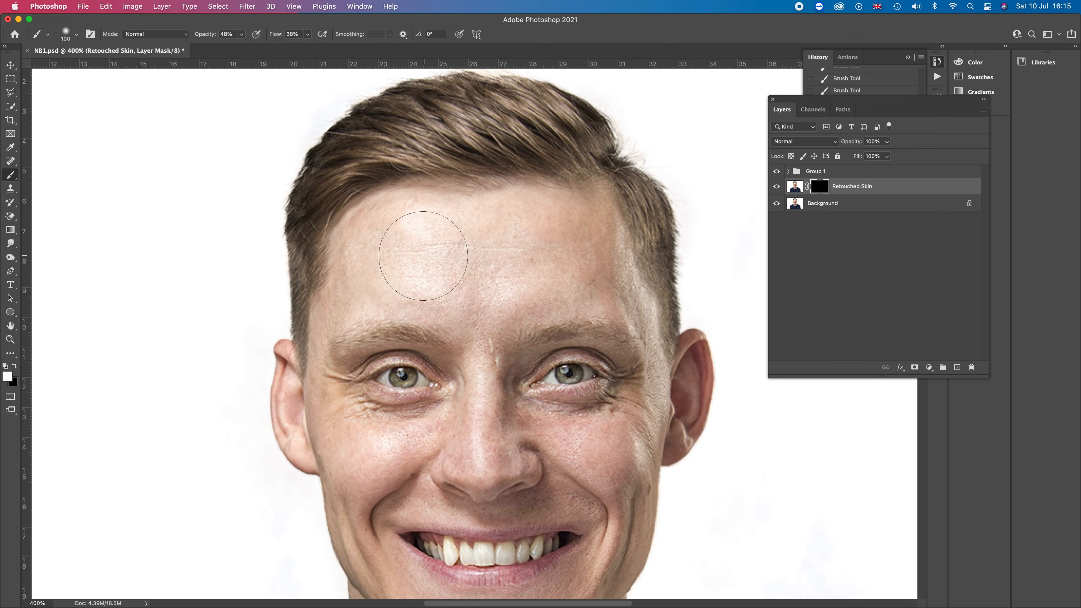
{"action": "mouse_move", "coordinate": [437, 257]}
{"action": "left_mouse_down"}
{"action": "mouse_move", "coordinate": [420, 251]}
{"action": "mouse_move", "coordinate": [436, 275]}
{"action": "mouse_move", "coordinate": [478, 260]}
{"action": "mouse_move", "coordinate": [511, 267]}
{"action": "mouse_move", "coordinate": [495, 249]}
{"action": "mouse_move", "coordinate": [422, 255]}
{"action": "mouse_move", "coordinate": [411, 269]}
{"action": "mouse_move", "coordinate": [398, 256]}
{"action": "mouse_move", "coordinate": [572, 272]}
{"action": "mouse_move", "coordinate": [499, 272]}
{"action": "mouse_move", "coordinate": [556, 248]}
{"action": "mouse_move", "coordinate": [362, 248]}
{"action": "mouse_move", "coordinate": [364, 266]}
{"action": "mouse_move", "coordinate": [453, 265]}
{"action": "mouse_move", "coordinate": [449, 244]}
{"action": "mouse_move", "coordinate": [733, 338]}
{"action": "left_mouse_up"}
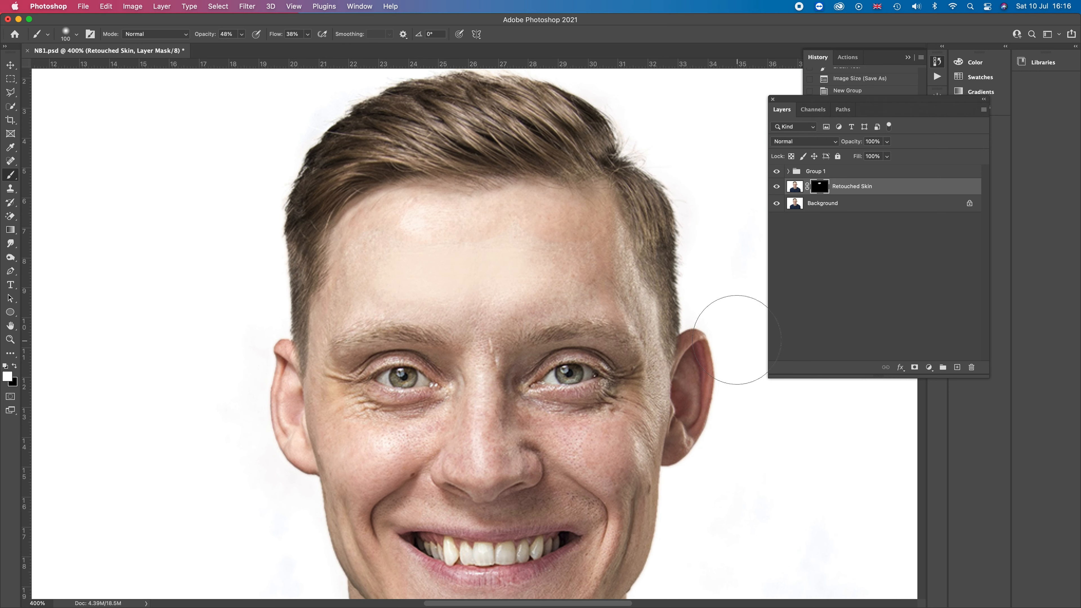
Toggle the Retouched Skin layer's visibility to compare the skin retouch with the original
{"action": "key", "text": "super+minus"}
{"action": "key", "text": "super+minus"}
{"action": "key", "text": "super+minus"}
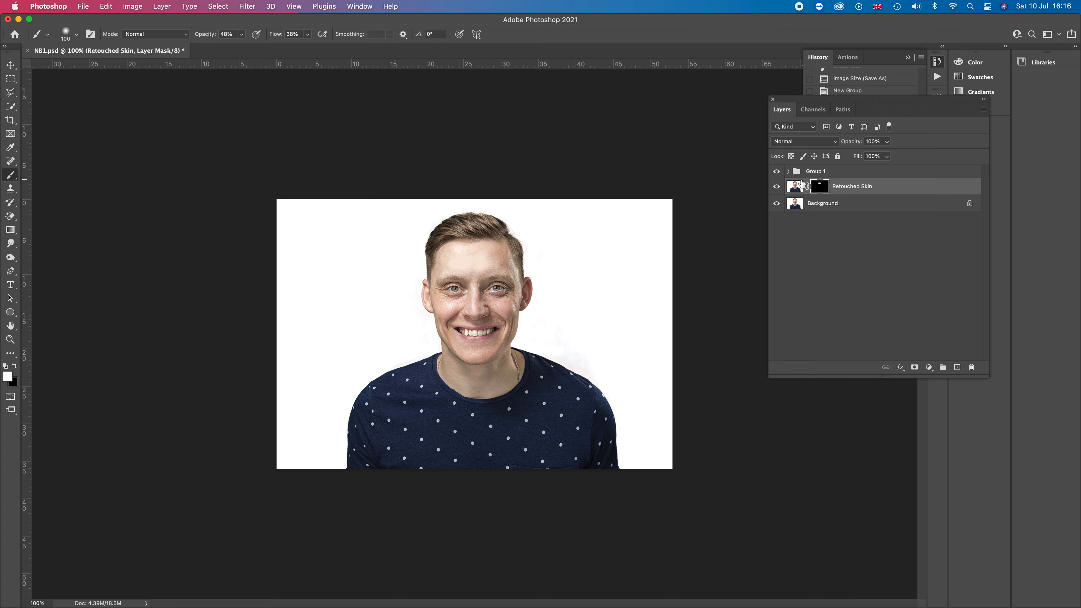
{"action": "left_click", "coordinate": [776, 187]}
{"action": "left_click", "coordinate": [776, 187]}
{"action": "left_click", "coordinate": [776, 187]}
{"action": "left_click", "coordinate": [775, 187]}
Set the Retouched Skin layer's fill to 53%
{"action": "left_click", "coordinate": [888, 156]}
{"action": "left_click_drag", "start_coordinate": [889, 171], "coordinate": [846, 172]}
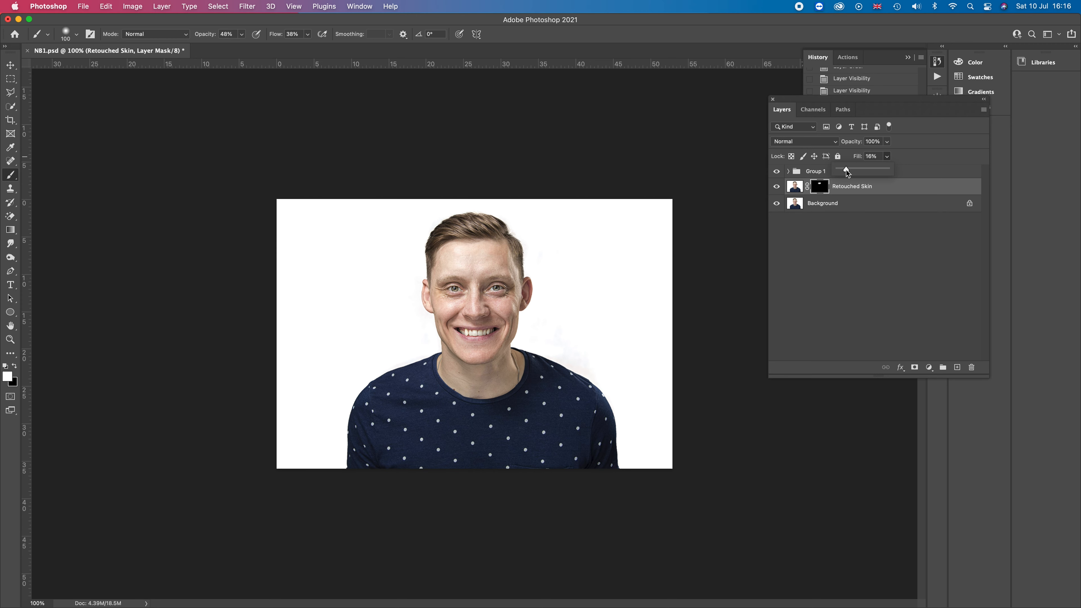
{"action": "key", "text": "super+plus"}
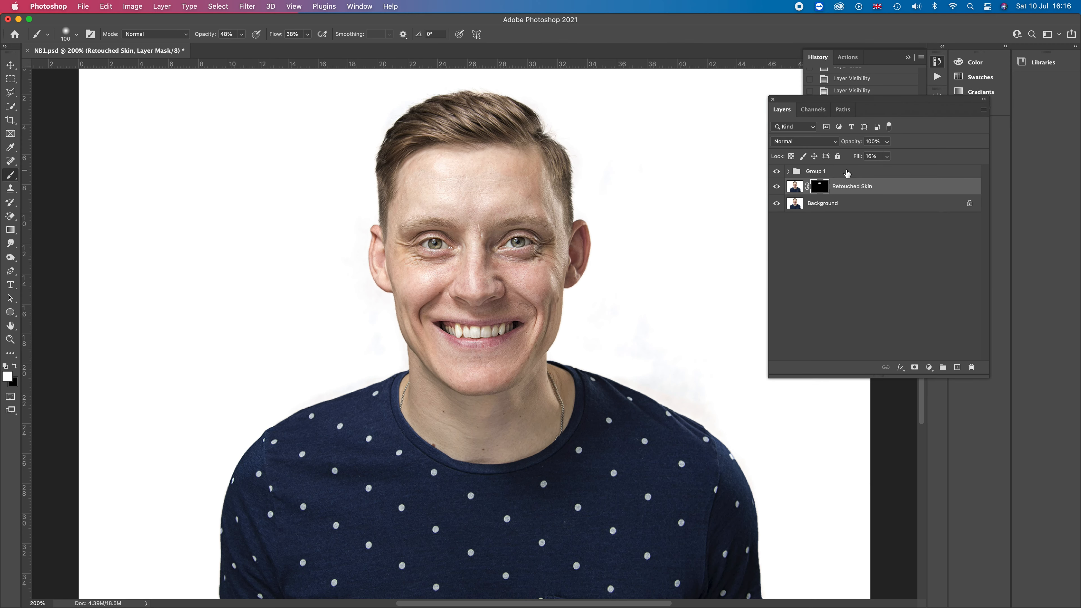
{"action": "left_click", "coordinate": [889, 158]}
{"action": "left_click_drag", "start_coordinate": [888, 172], "coordinate": [872, 173]}
{"action": "left_click_drag", "start_coordinate": [883, 173], "coordinate": [890, 174]}
{"action": "left_click_drag", "start_coordinate": [896, 175], "coordinate": [906, 175]}
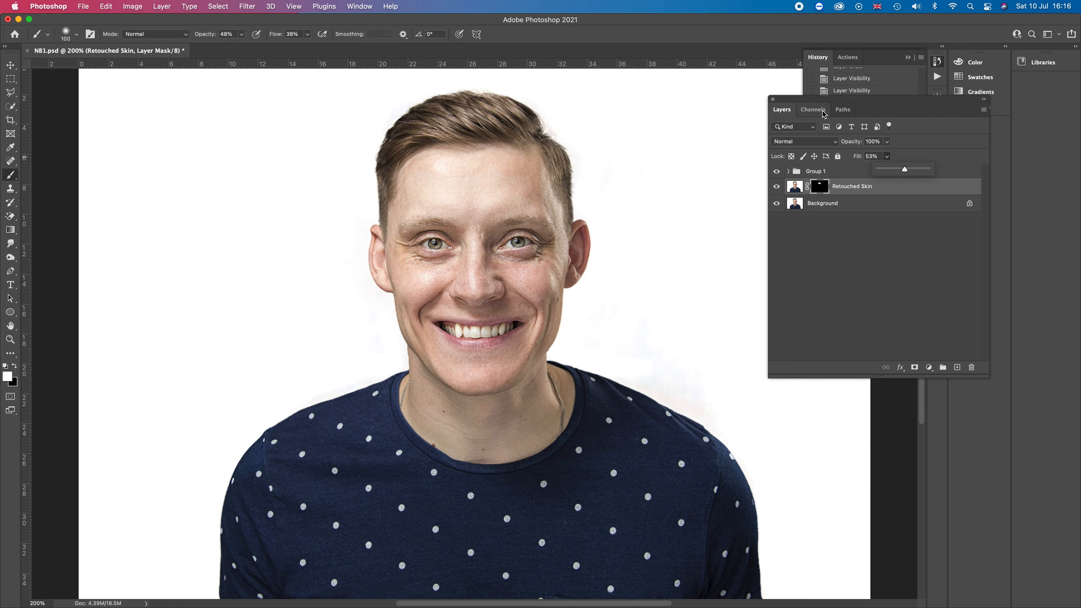
Zoom out and toggle the Retouched Skin layer and Group 1 on and off to compare the edits with the original
{"action": "left_click", "coordinate": [852, 227]}
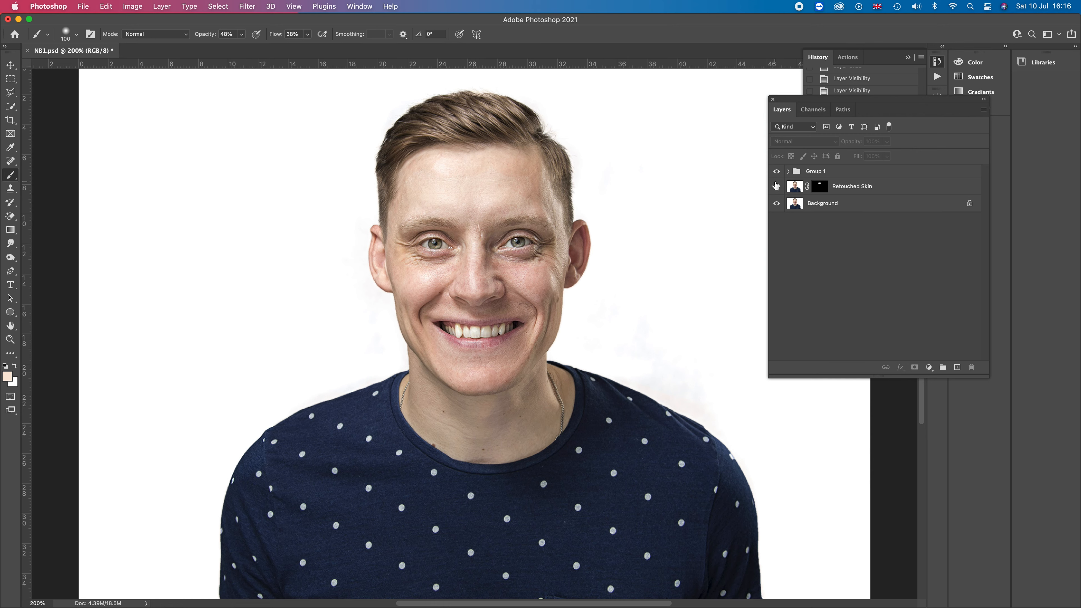
{"action": "left_click", "coordinate": [776, 186]}
{"action": "left_click", "coordinate": [776, 187]}
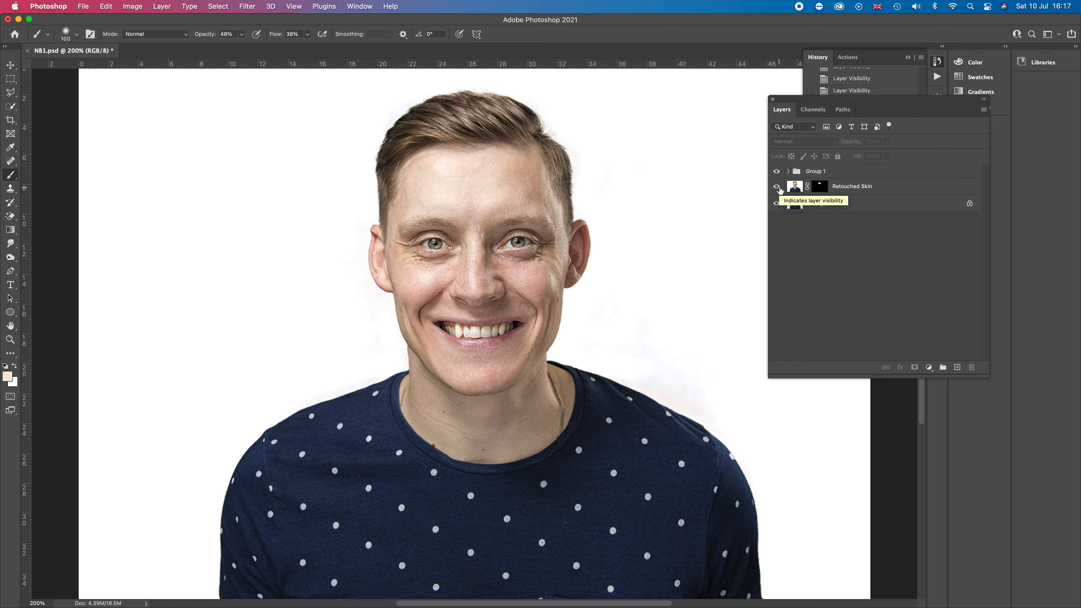
{"action": "left_click", "coordinate": [778, 188]}
{"action": "left_click", "coordinate": [778, 188]}
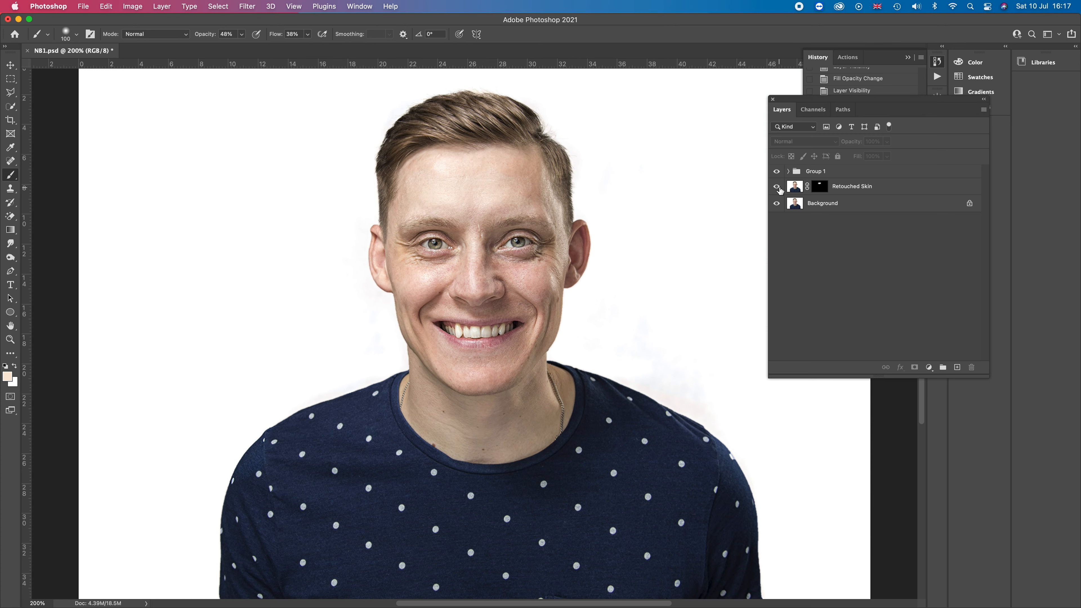
{"action": "left_click", "coordinate": [779, 188]}
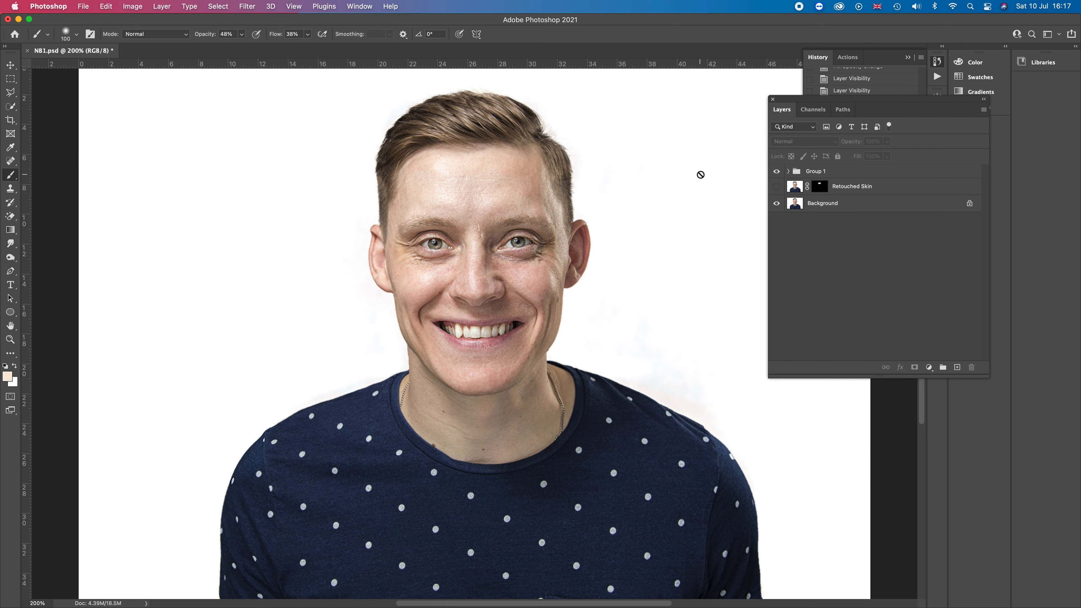
{"action": "left_click", "coordinate": [777, 188]}
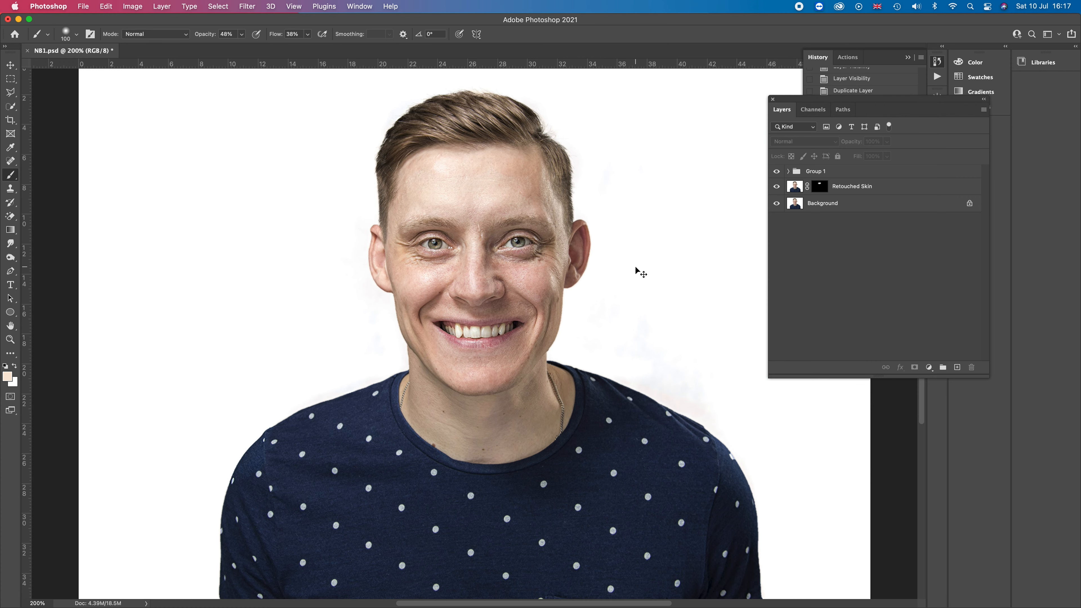
{"action": "key", "text": "super+minus"}
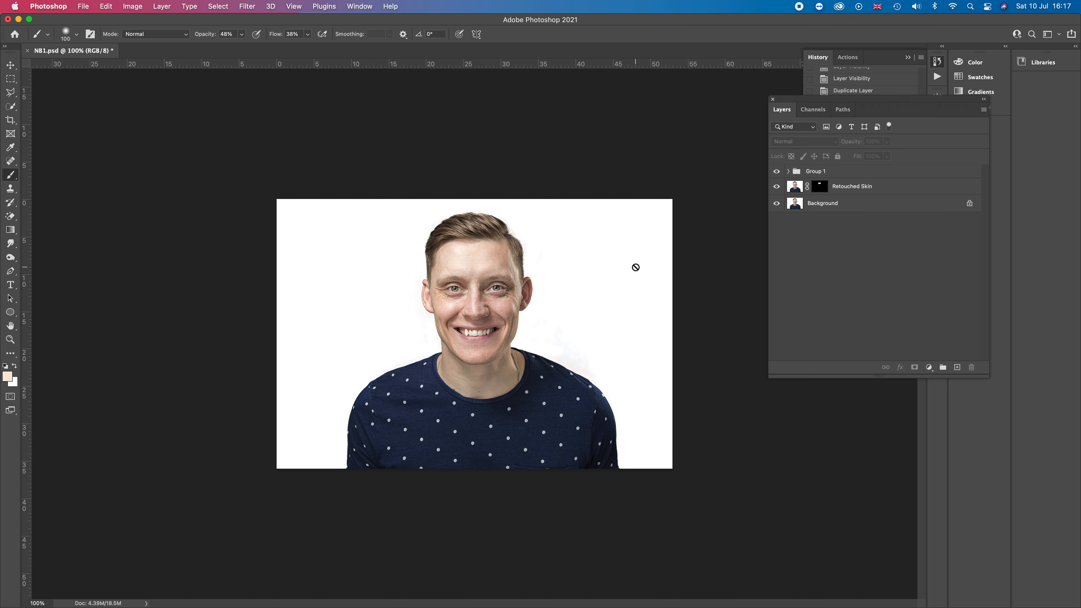
{"action": "left_click", "coordinate": [776, 174]}
{"action": "left_click", "coordinate": [777, 188]}
{"action": "left_click", "coordinate": [776, 187]}
{"action": "left_click", "coordinate": [776, 171]}
{"action": "left_click", "coordinate": [795, 206]}
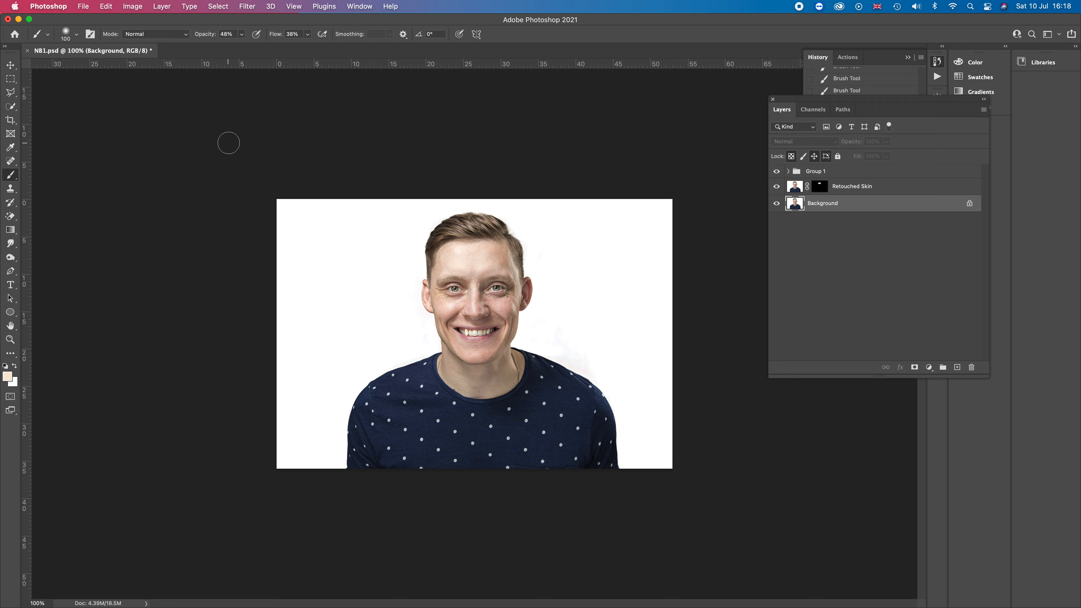
{"action": "key", "text": "c"}
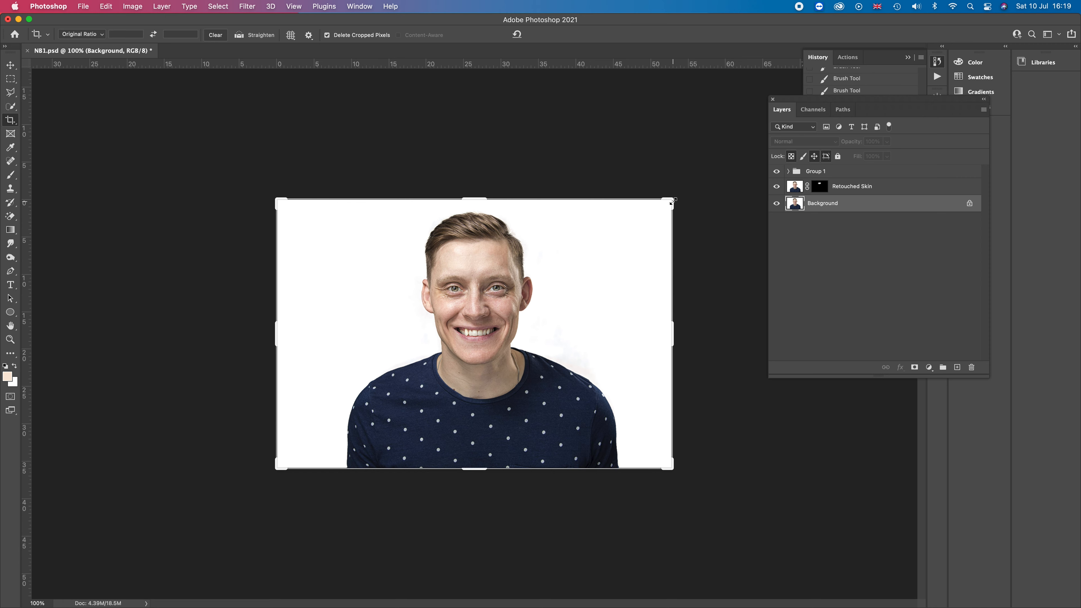
{"action": "left_click_drag", "start_coordinate": [672, 201], "coordinate": [659, 215]}
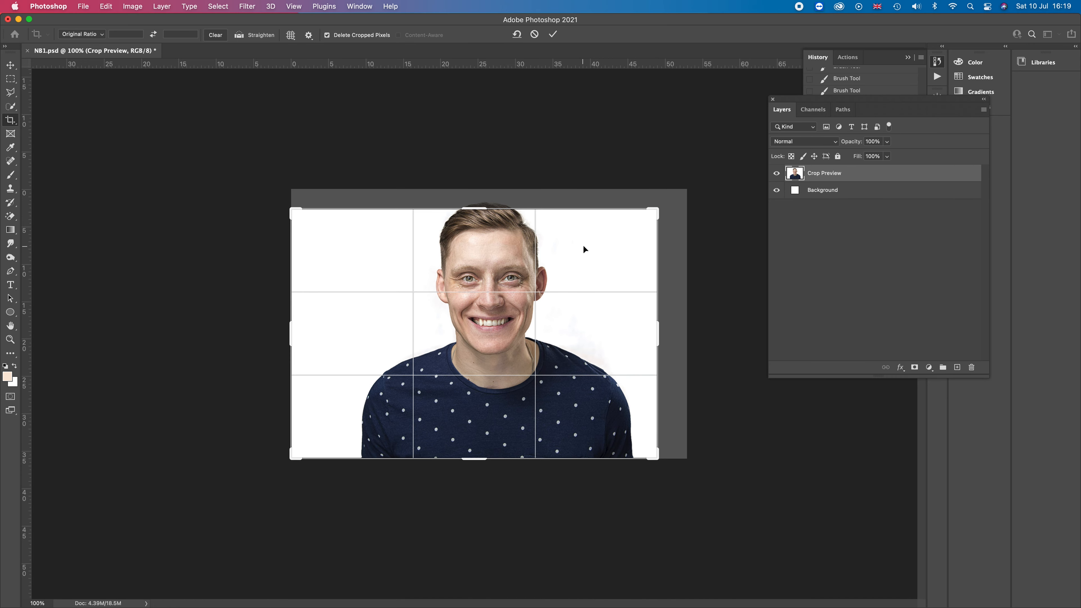
{"action": "mouse_move", "coordinate": [582, 242]}
{"action": "left_mouse_down"}
{"action": "mouse_move", "coordinate": [583, 259]}
{"action": "mouse_move", "coordinate": [572, 256]}
{"action": "left_mouse_up"}
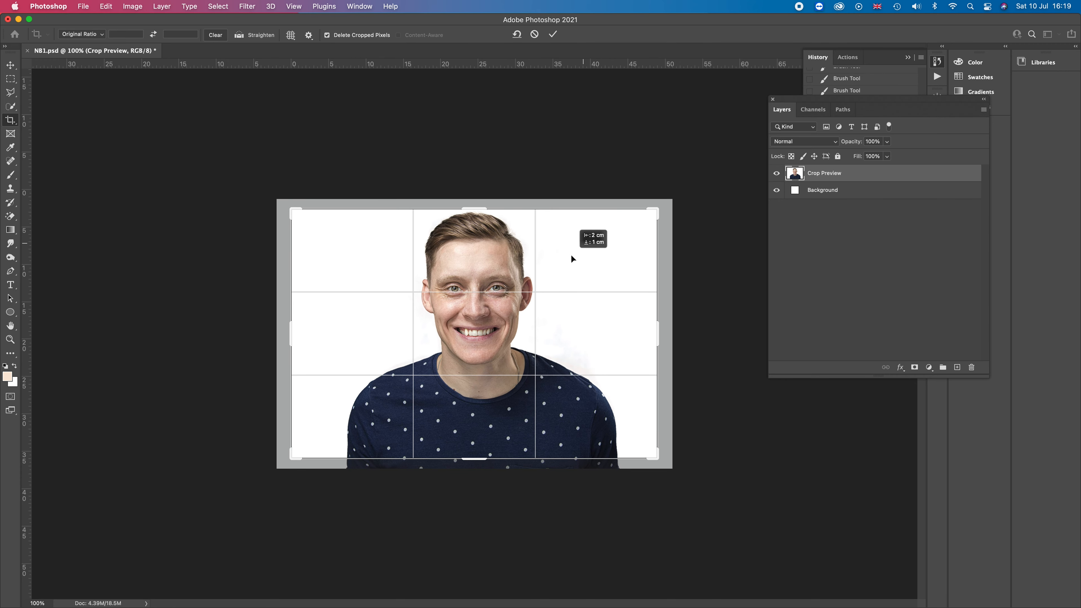
{"action": "left_click_drag", "start_coordinate": [571, 255], "coordinate": [571, 260]}
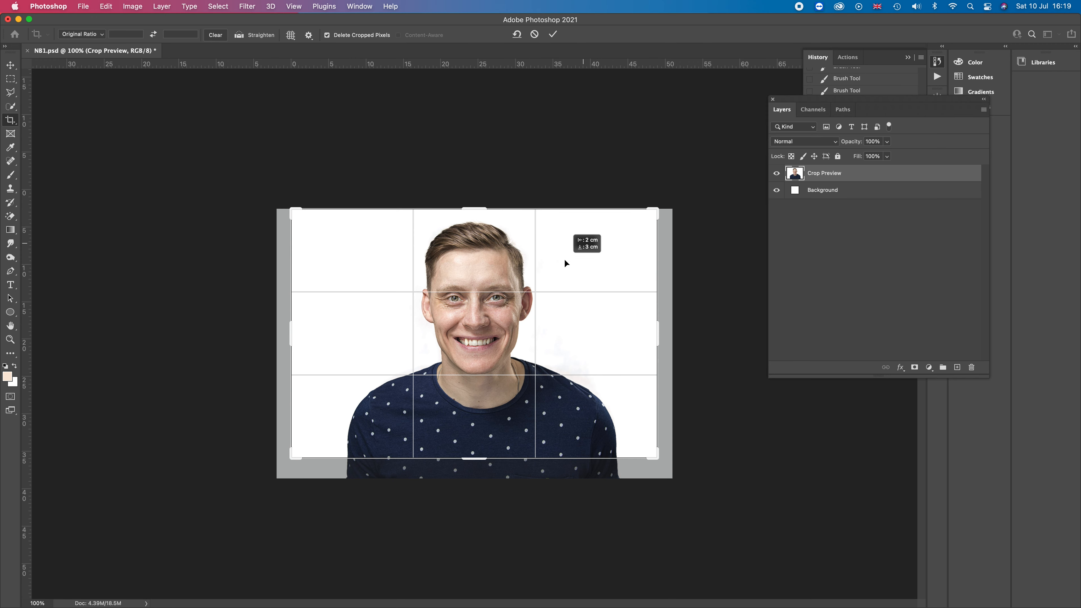
{"action": "left_click_drag", "start_coordinate": [565, 260], "coordinate": [565, 261]}
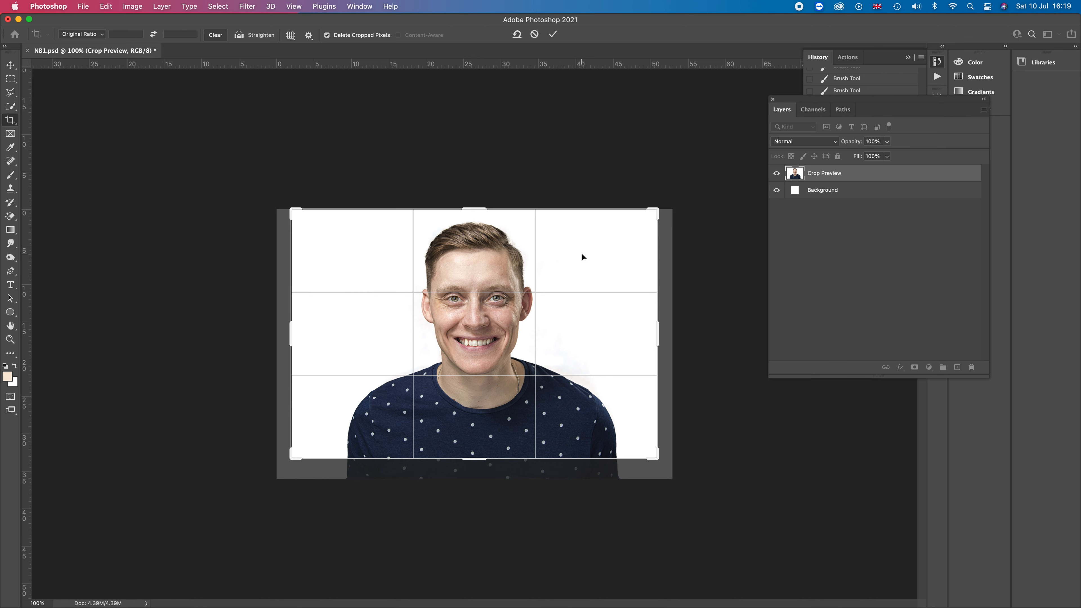
{"action": "key", "text": "Up"}
{"action": "key", "text": "Up"}
{"action": "key", "text": "Up"}
{"action": "key", "text": "Up"}
{"action": "key", "text": "Up"}
{"action": "key", "text": "Up"}
{"action": "key", "text": "Up"}
{"action": "key", "text": "Up"}
{"action": "key", "text": "Up"}
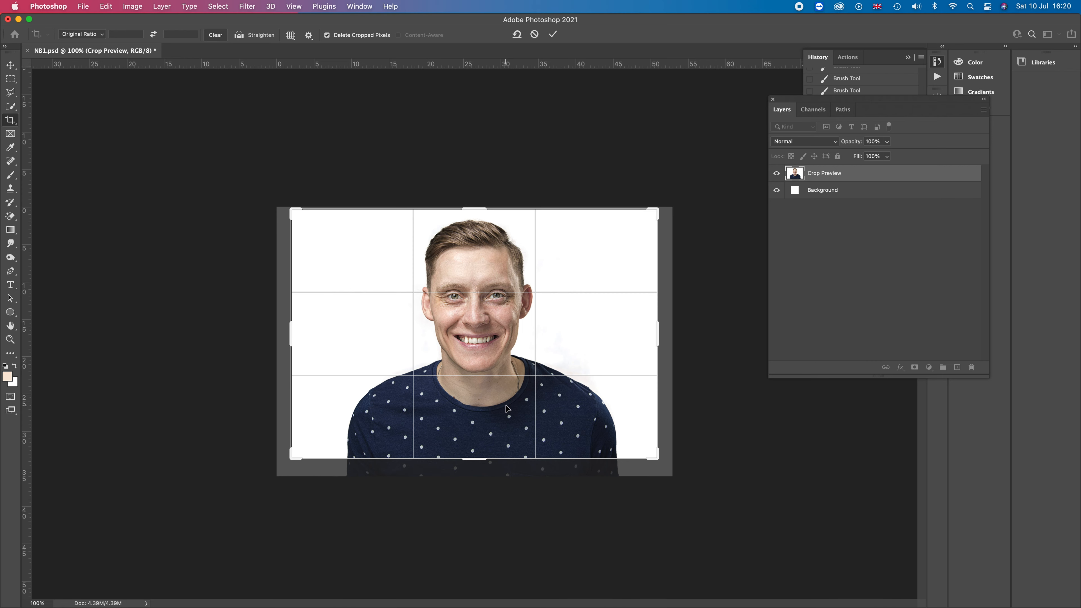
{"action": "key", "text": "Escape"}
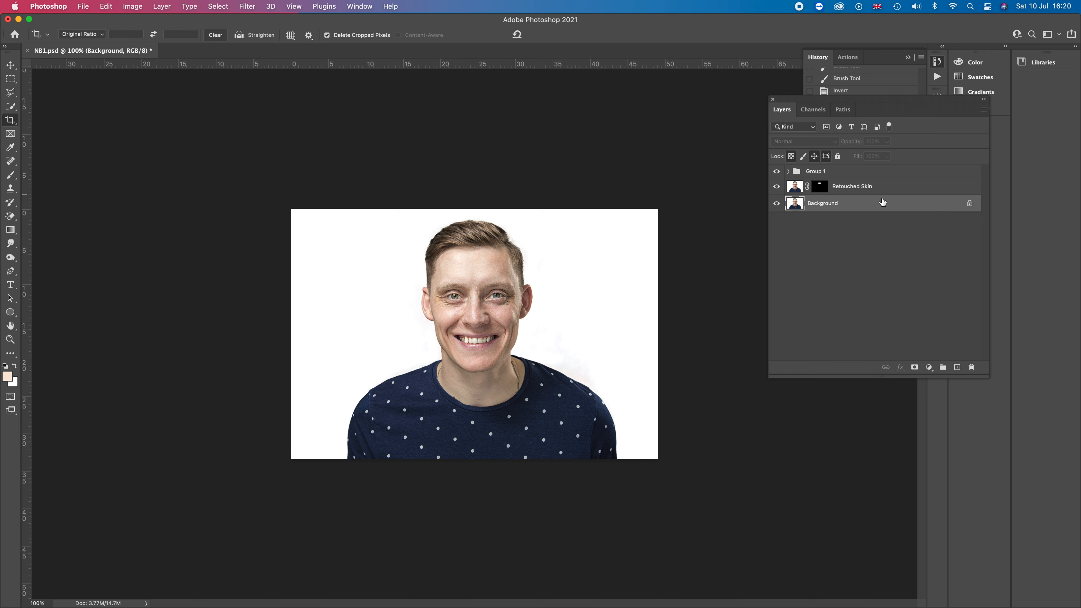
{"action": "left_click", "coordinate": [797, 191]}
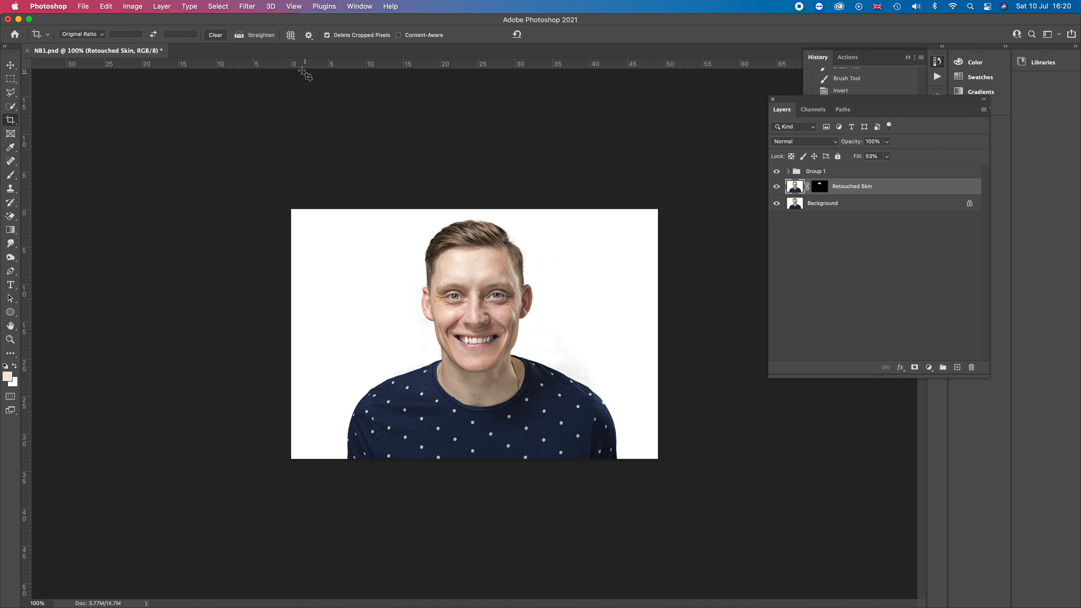
{"action": "left_click", "coordinate": [248, 7]}
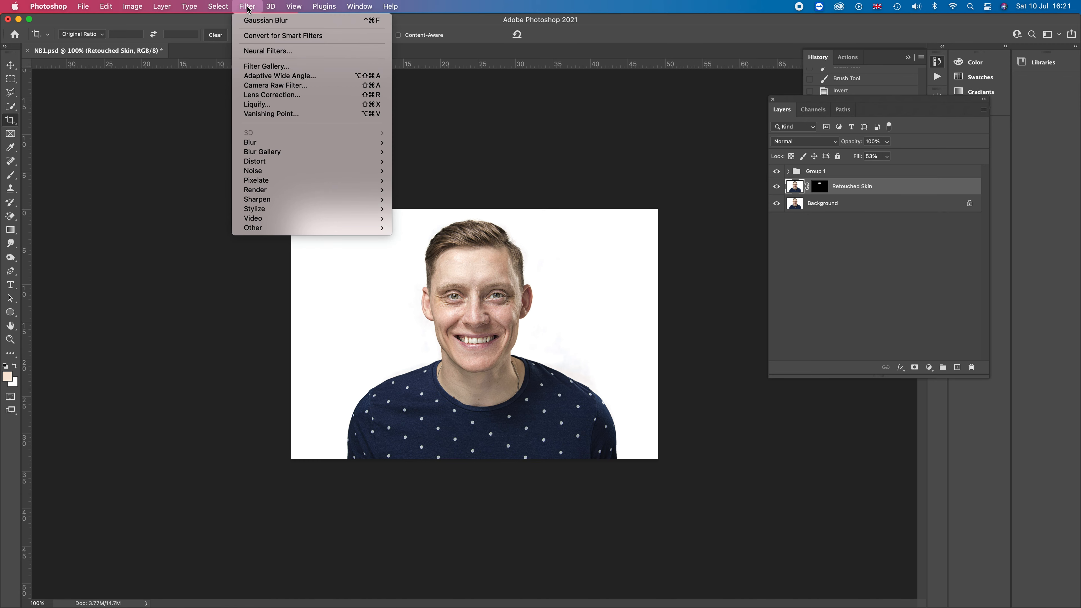
{"action": "mouse_move", "coordinate": [246, 204]}
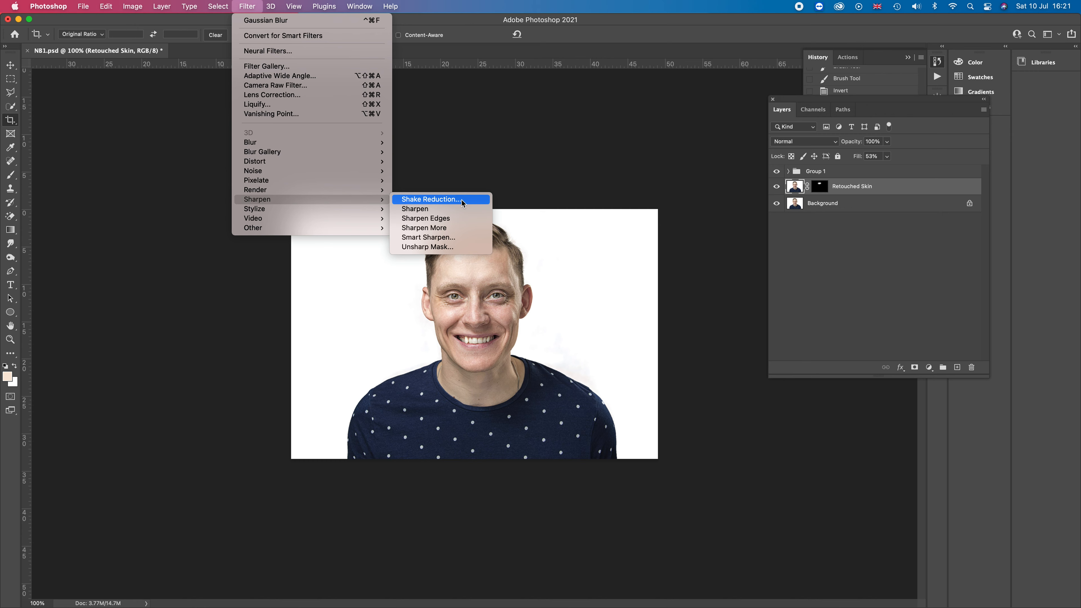
{"action": "left_click", "coordinate": [451, 249]}
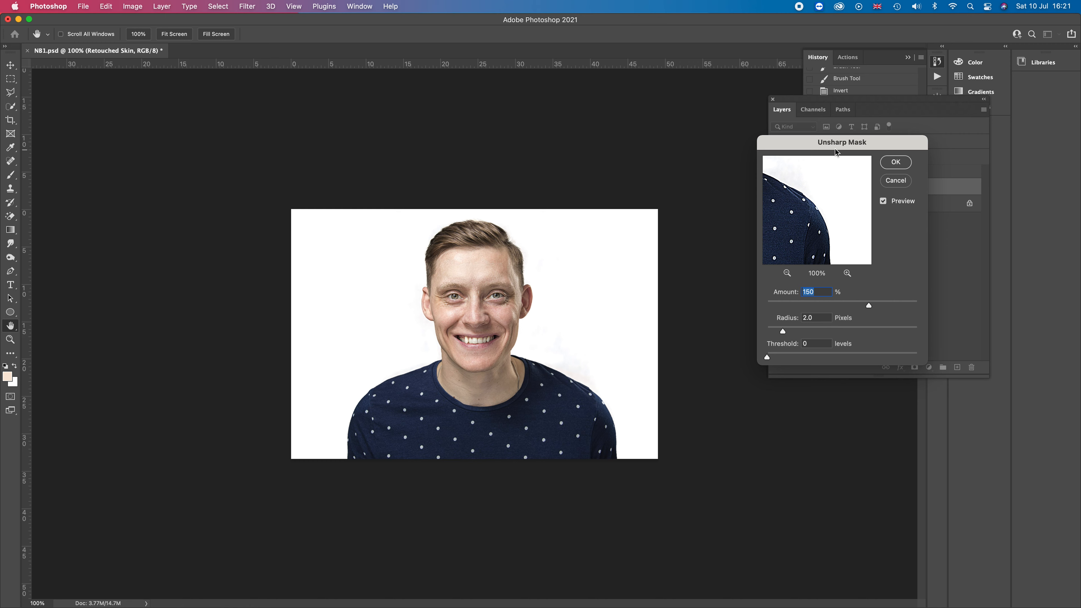
{"action": "left_click_drag", "start_coordinate": [838, 146], "coordinate": [869, 225]}
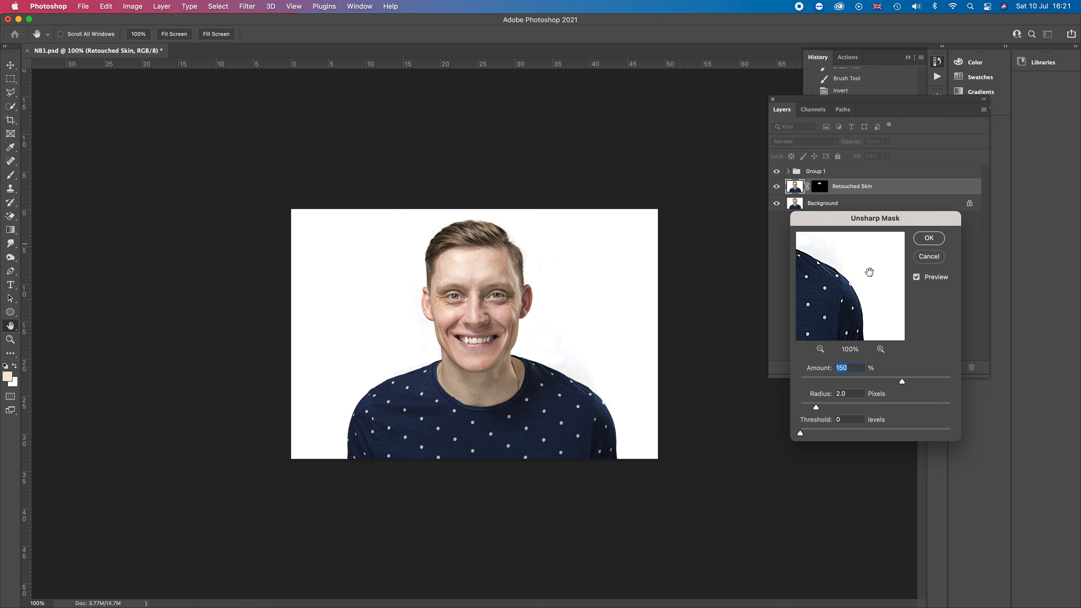
{"action": "left_click_drag", "start_coordinate": [820, 407], "coordinate": [959, 409]}
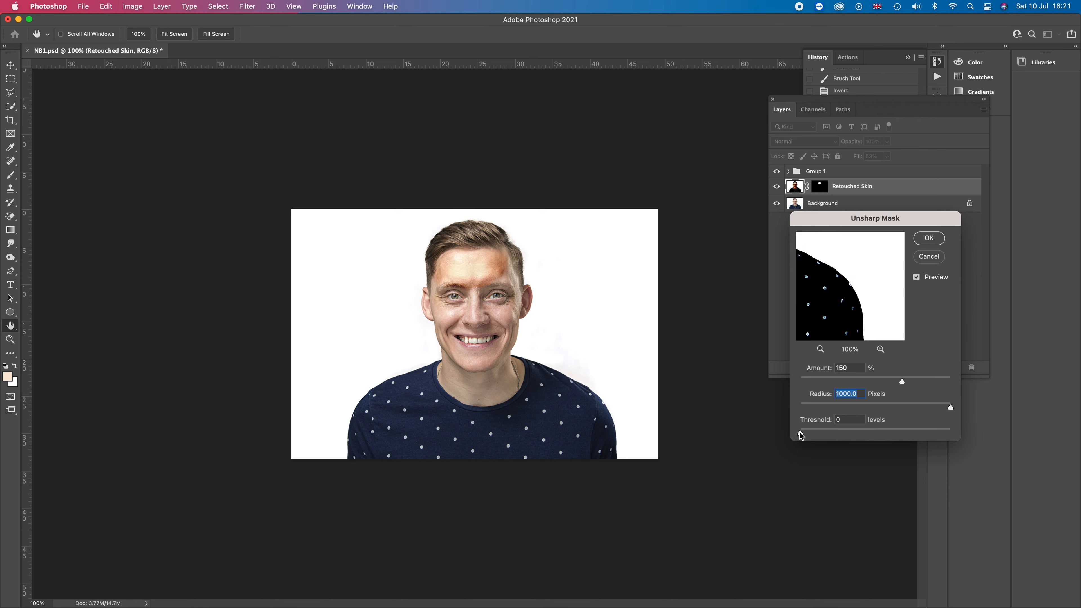
{"action": "left_click_drag", "start_coordinate": [800, 433], "coordinate": [929, 435]}
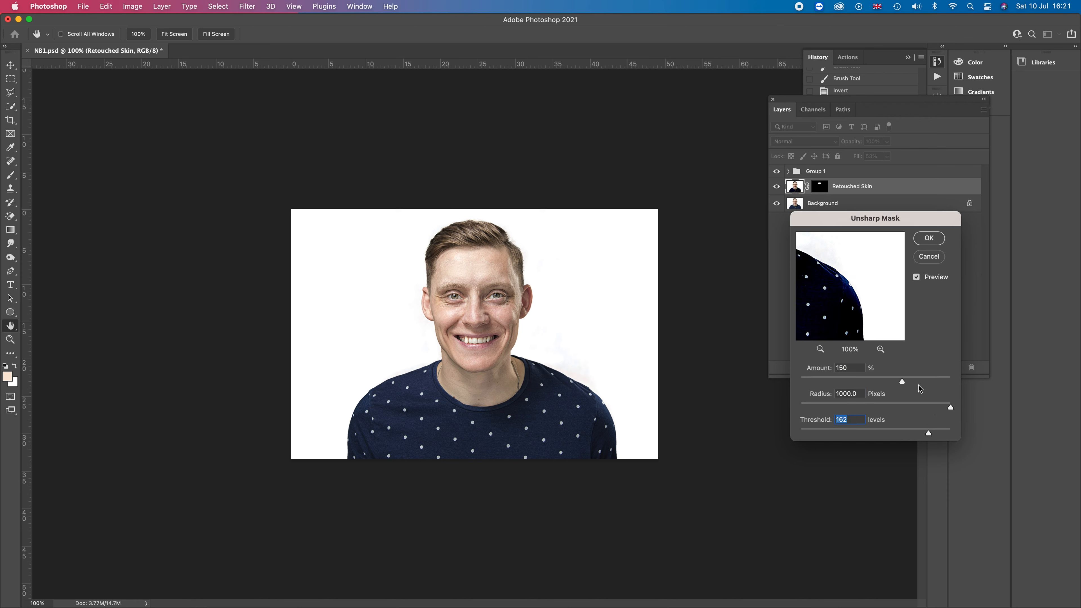
{"action": "left_click_drag", "start_coordinate": [903, 382], "coordinate": [970, 381]}
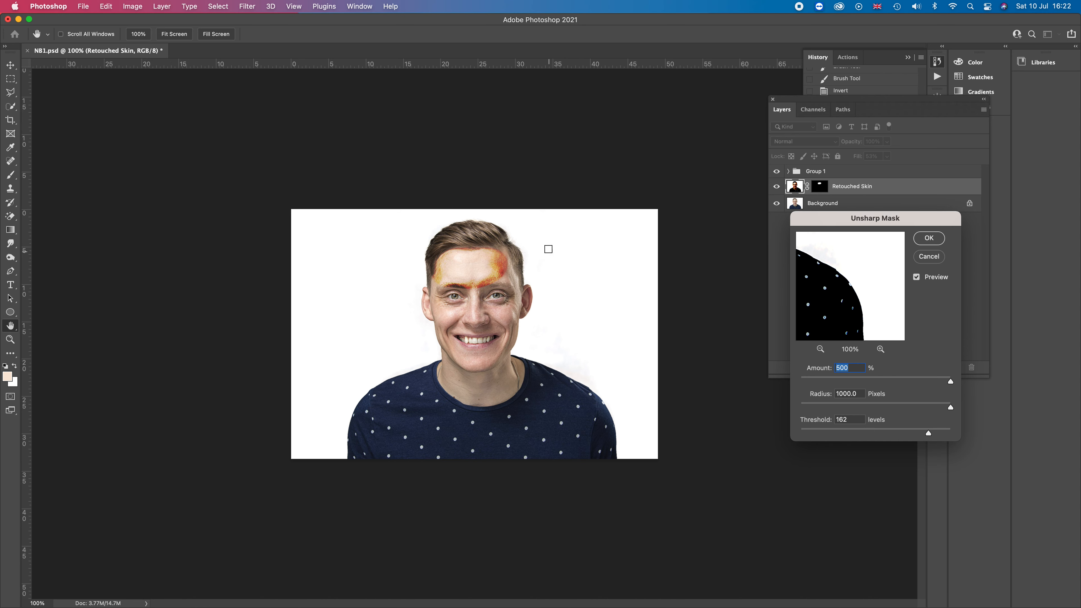
{"action": "left_click", "coordinate": [927, 257]}
Duplicate the Background layer and name the copy Unshrap Mak
{"action": "key", "text": "c"}
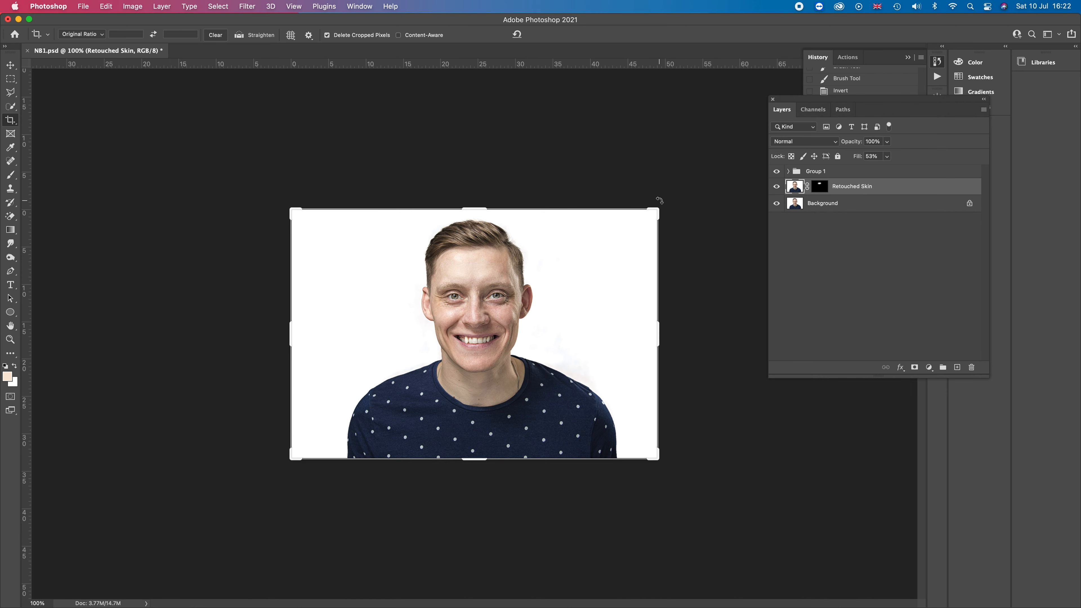
{"action": "left_click", "coordinate": [823, 212]}
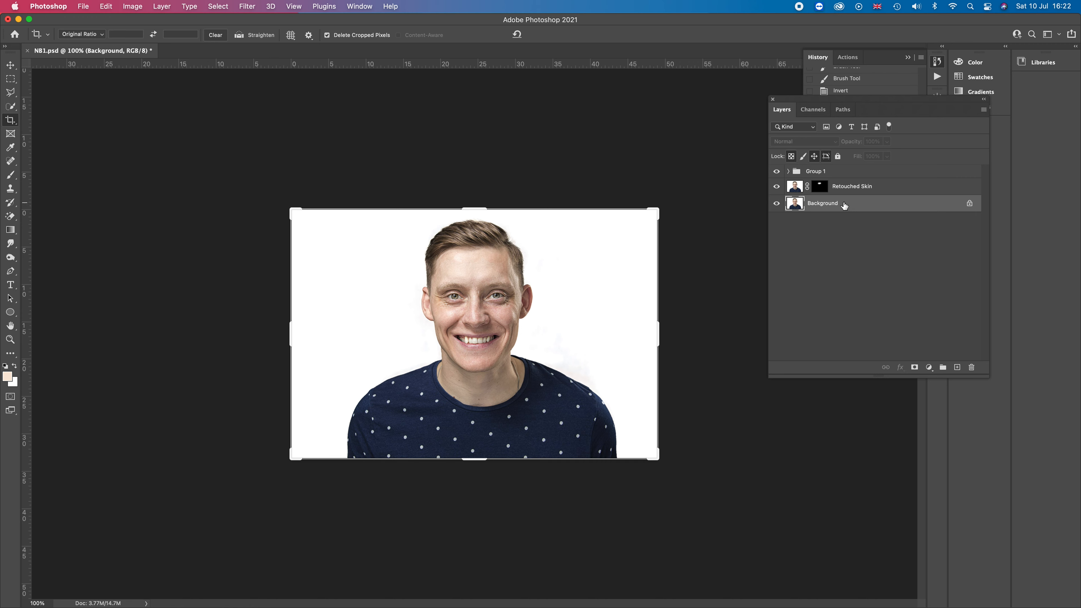
{"action": "right_click", "coordinate": [845, 204]}
{"action": "left_click", "coordinate": [864, 225]}
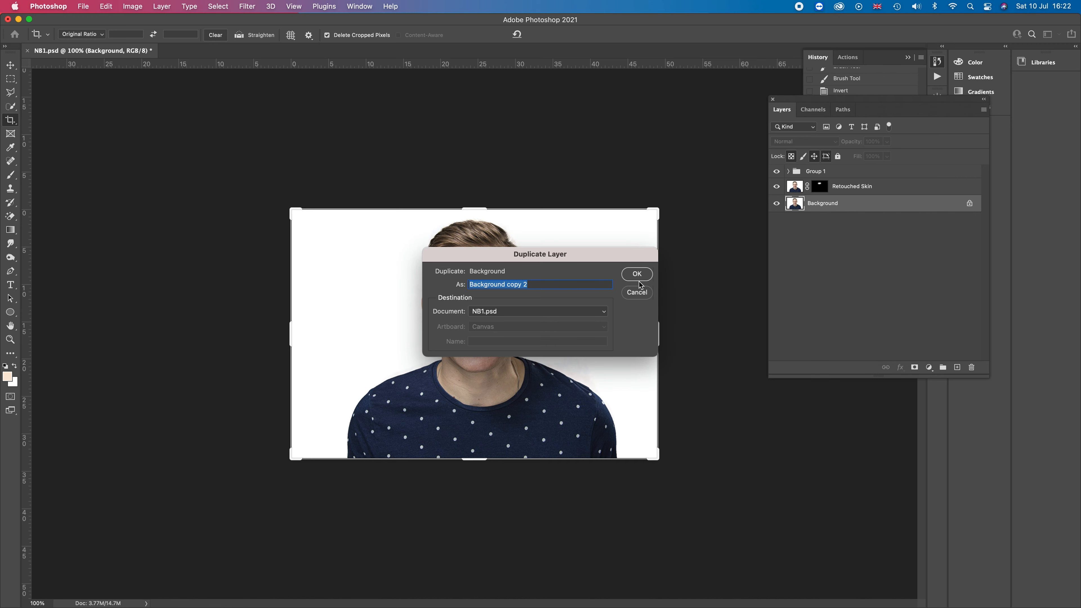
{"action": "type", "text": "Unshrap"}
{"action": "type", "text": "Mak"}
{"action": "left_click", "coordinate": [638, 276]}
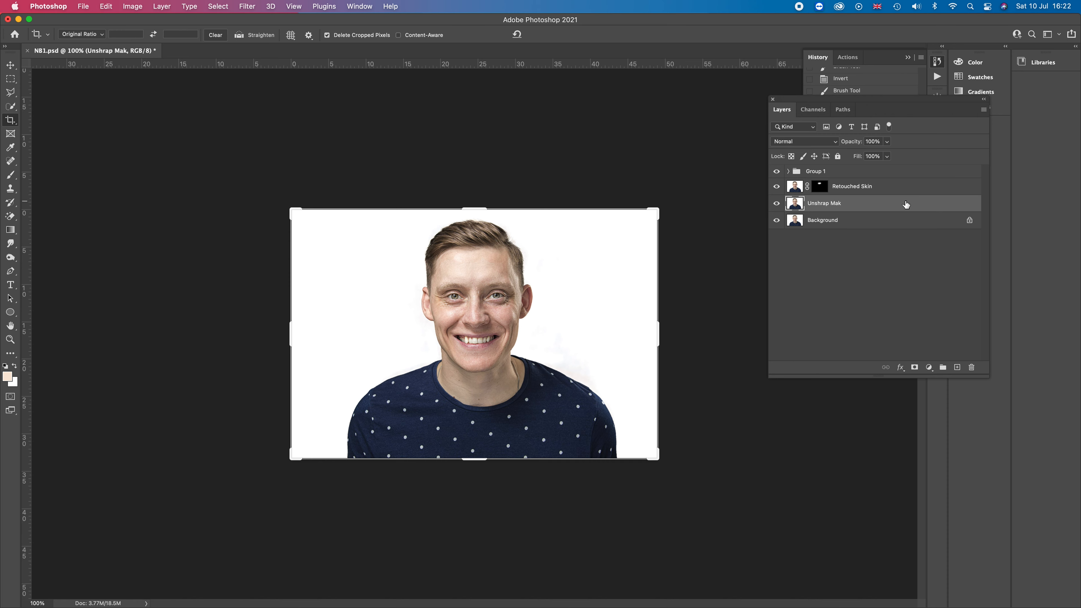
Move the Retouched Skin layer into Group 1
{"action": "left_click", "coordinate": [901, 192]}
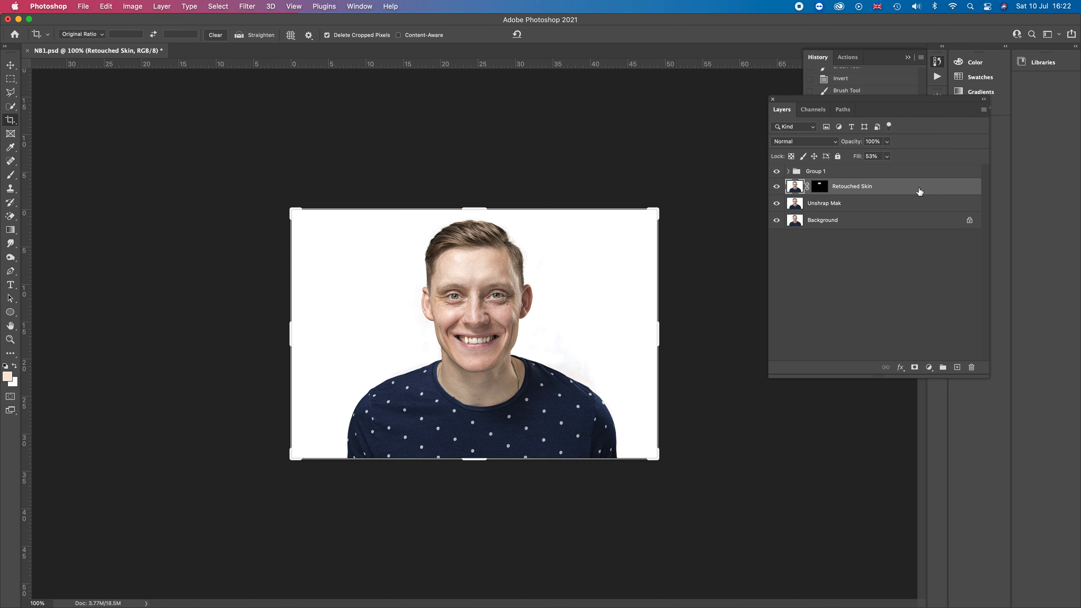
{"action": "left_click_drag", "start_coordinate": [919, 192], "coordinate": [915, 173]}
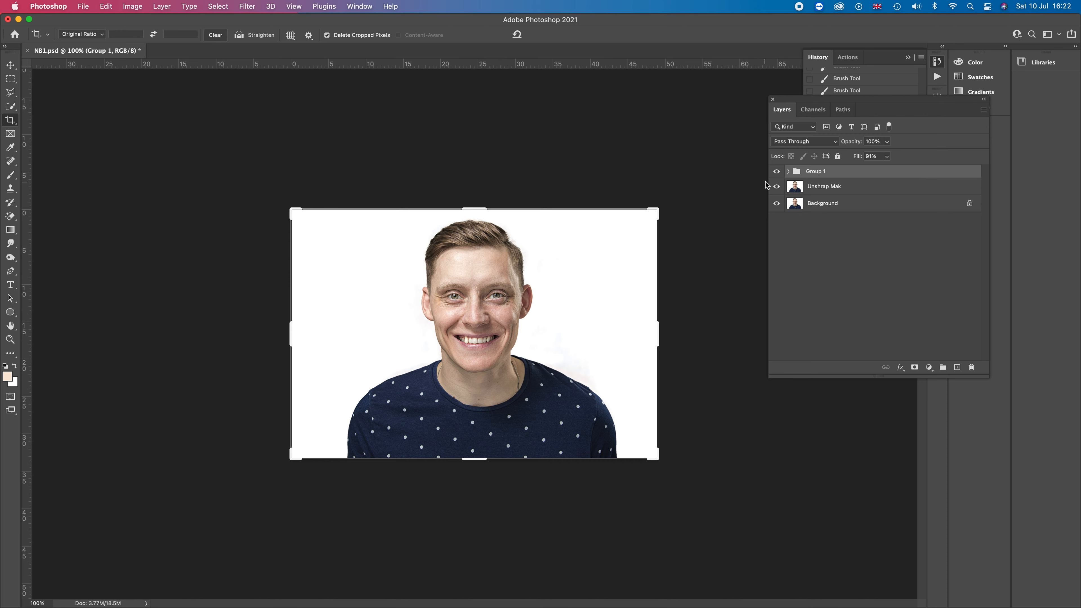
Toggle Group 1's visibility to compare the image with and without the grouped adjustments
{"action": "left_click", "coordinate": [776, 173]}
{"action": "left_click", "coordinate": [775, 173]}
{"action": "left_click", "coordinate": [776, 174]}
{"action": "left_click", "coordinate": [776, 175]}
{"action": "left_click", "coordinate": [777, 175]}
Start Unsharp Mask on the Unshrap Mak layer with Threshold at 3 levels, previewing the eye at 400%
{"action": "left_click", "coordinate": [854, 189]}
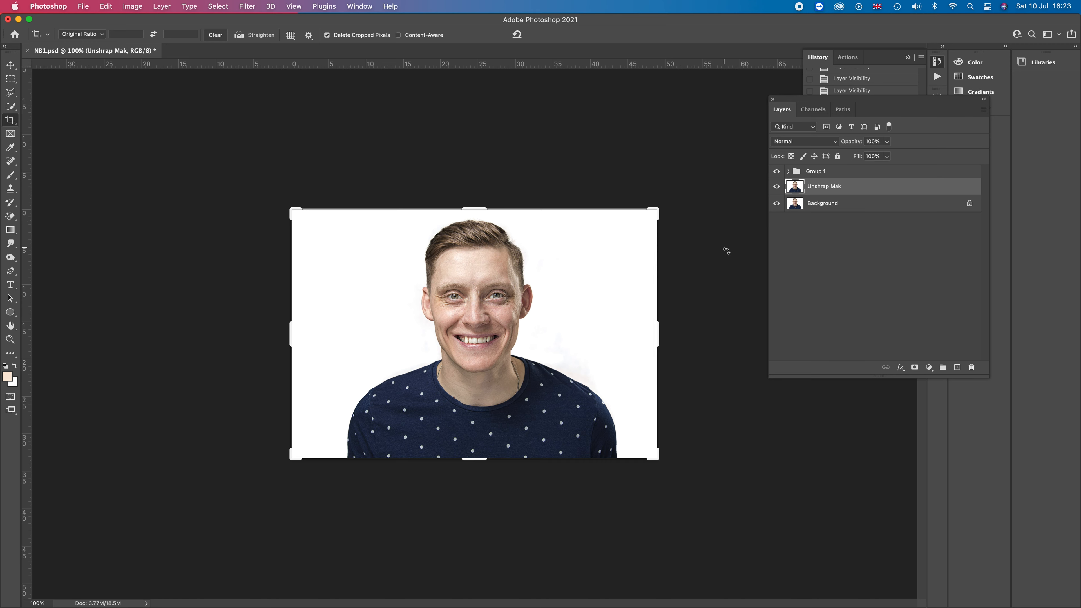
{"action": "left_click", "coordinate": [253, 10]}
{"action": "mouse_move", "coordinate": [299, 203]}
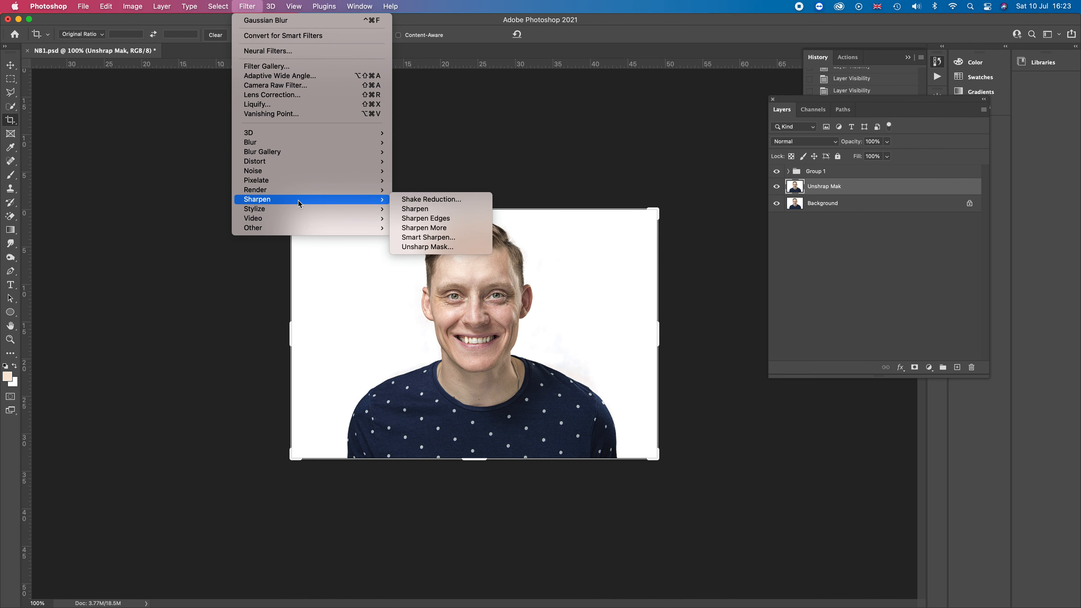
{"action": "left_click", "coordinate": [425, 246]}
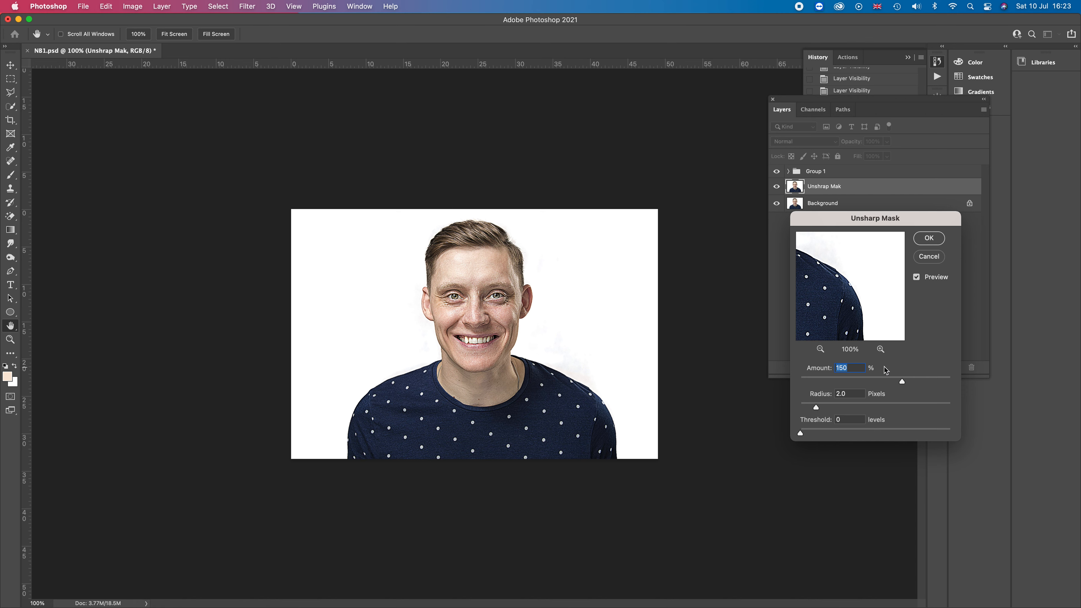
{"action": "left_click", "coordinate": [917, 277]}
{"action": "left_click_drag", "start_coordinate": [847, 294], "coordinate": [1019, 405]}
{"action": "left_click_drag", "start_coordinate": [891, 312], "coordinate": [844, 313]}
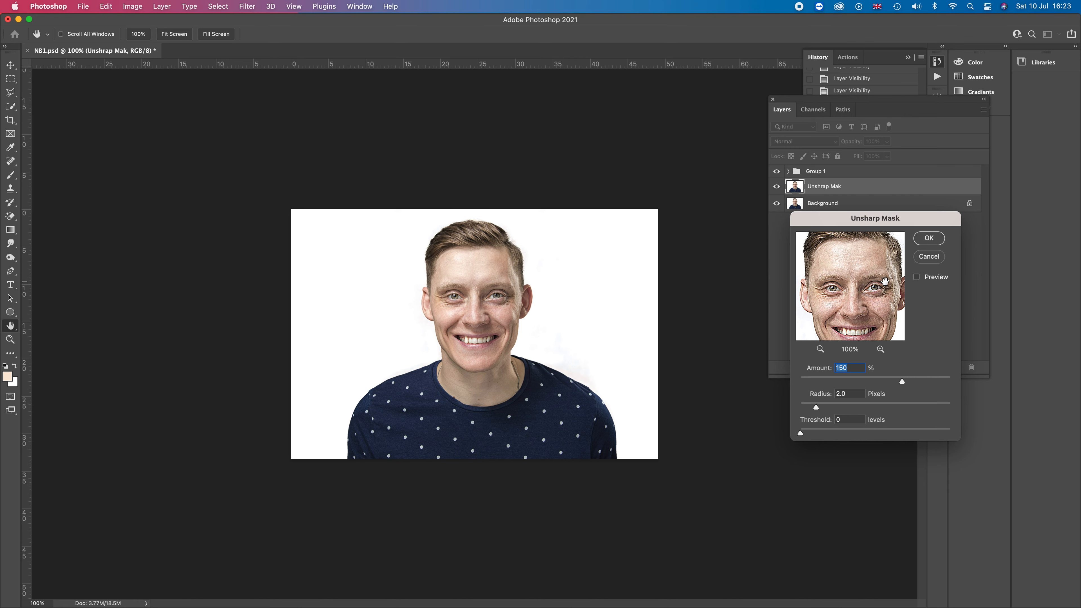
{"action": "left_click", "coordinate": [917, 281]}
{"action": "left_click", "coordinate": [880, 349]}
{"action": "left_click", "coordinate": [880, 349]}
{"action": "left_click", "coordinate": [880, 349]}
{"action": "left_click_drag", "start_coordinate": [855, 326], "coordinate": [920, 312]}
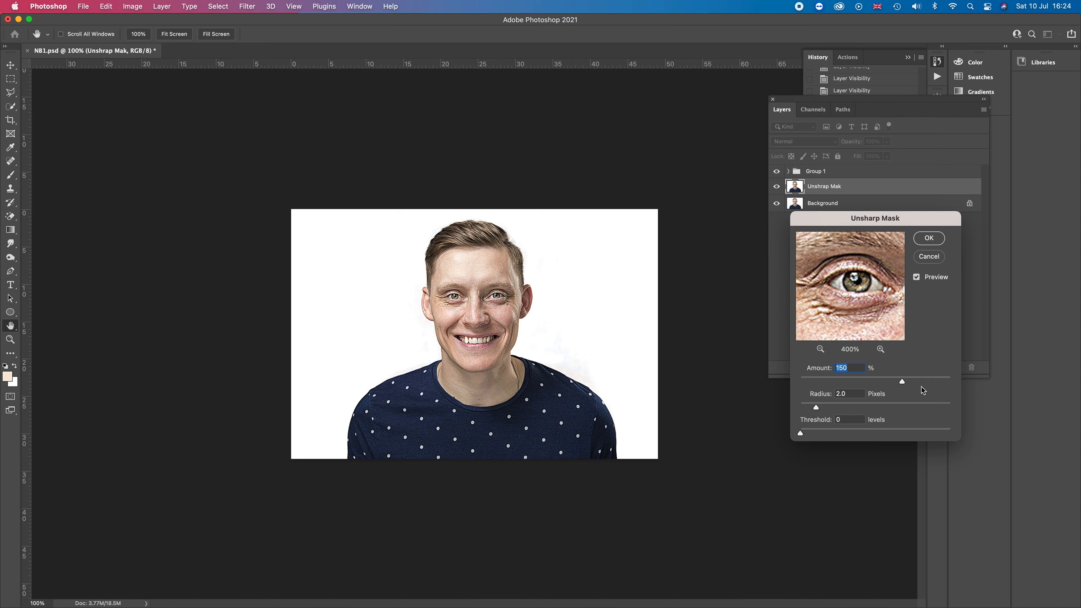
{"action": "left_click_drag", "start_coordinate": [903, 382], "coordinate": [889, 381]}
{"action": "left_click", "coordinate": [803, 425]}
{"action": "type", "text": "3"}
Set the Unsharp Mask Amount to 81% with Radius 2.0 pixels and apply the filter
{"action": "left_click_drag", "start_coordinate": [888, 383], "coordinate": [799, 382]}
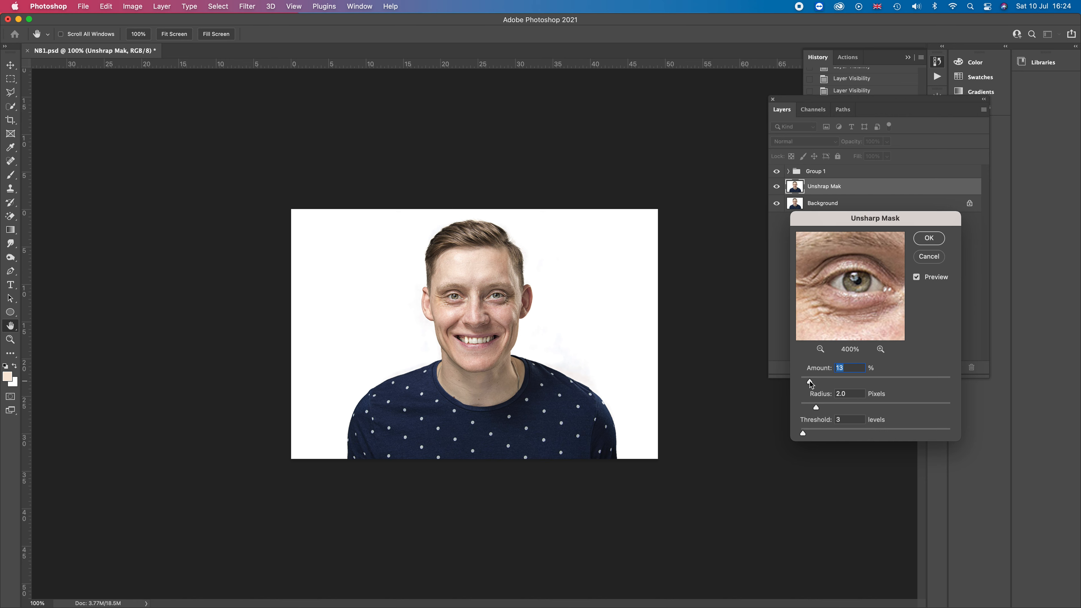
{"action": "left_click_drag", "start_coordinate": [811, 381], "coordinate": [814, 382]}
{"action": "left_click_drag", "start_coordinate": [814, 381], "coordinate": [821, 381]}
{"action": "left_click_drag", "start_coordinate": [832, 382], "coordinate": [881, 382]}
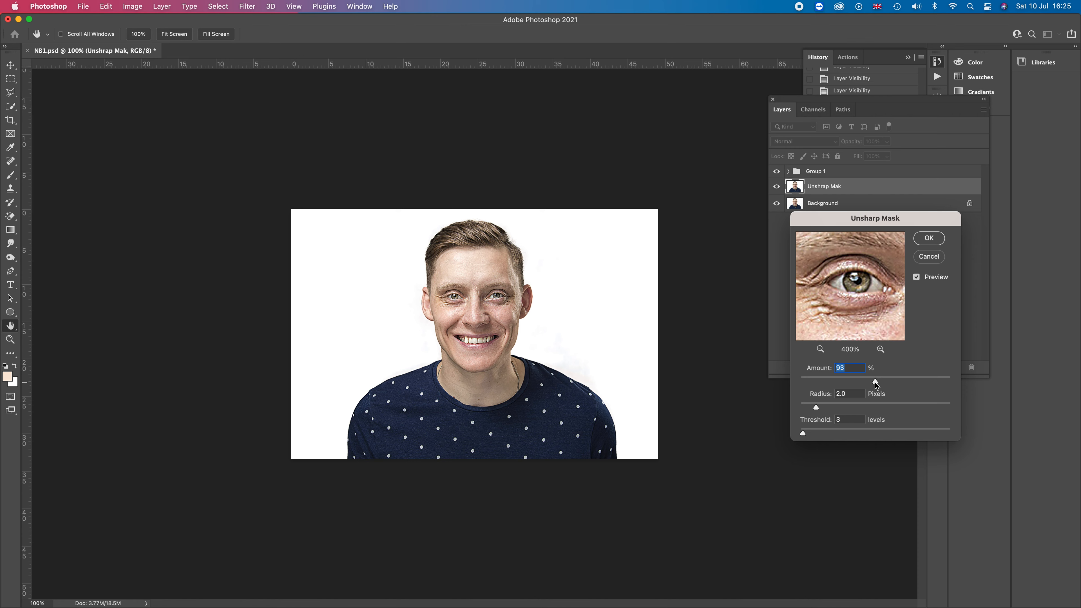
{"action": "left_click_drag", "start_coordinate": [874, 383], "coordinate": [871, 384]}
{"action": "left_click_drag", "start_coordinate": [865, 382], "coordinate": [866, 382]}
{"action": "left_click", "coordinate": [929, 238]}
Zoom in to 200% and toggle Group 1's visibility to compare the sharpened image with the original
{"action": "key", "text": "c"}
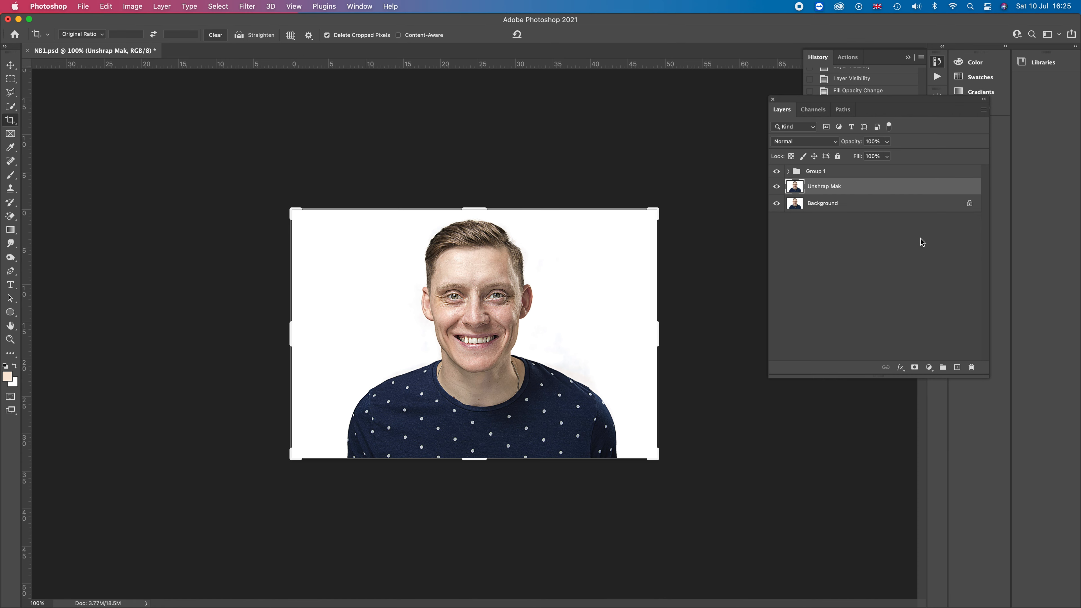
{"action": "left_click", "coordinate": [12, 67]}
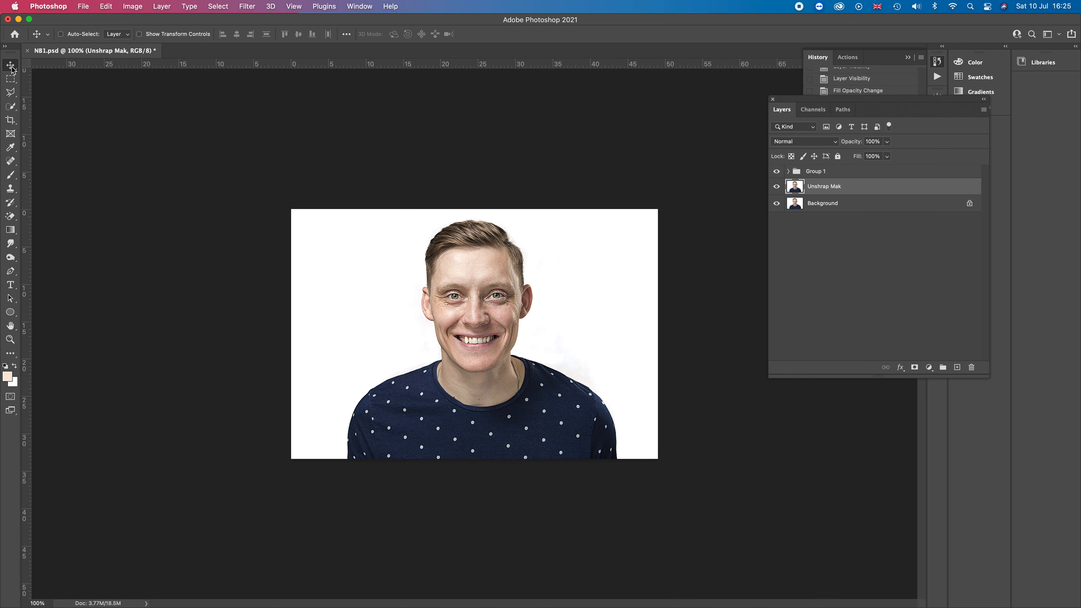
{"action": "key", "text": "super+plus"}
{"action": "key", "text": "super+plus"}
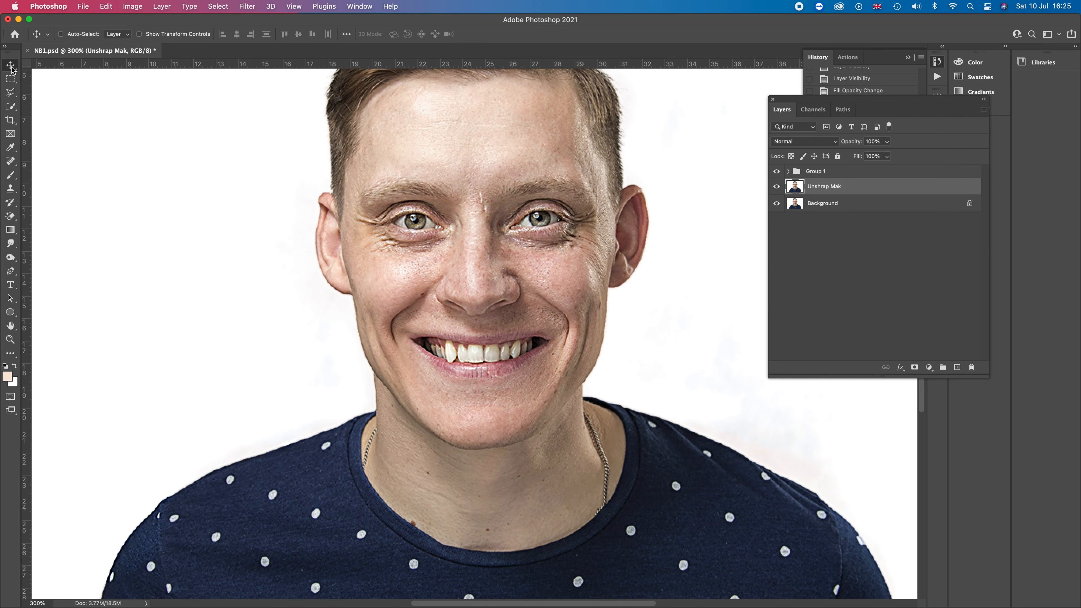
{"action": "key", "text": "super+minus"}
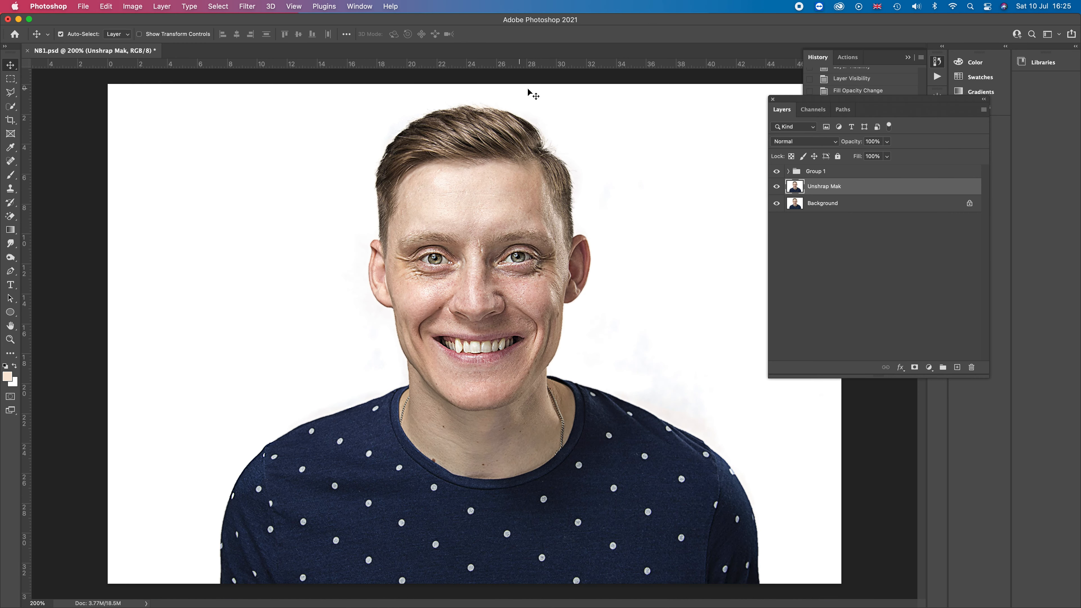
{"action": "left_click", "coordinate": [776, 172]}
{"action": "left_click", "coordinate": [776, 171]}
{"action": "left_click", "coordinate": [776, 172]}
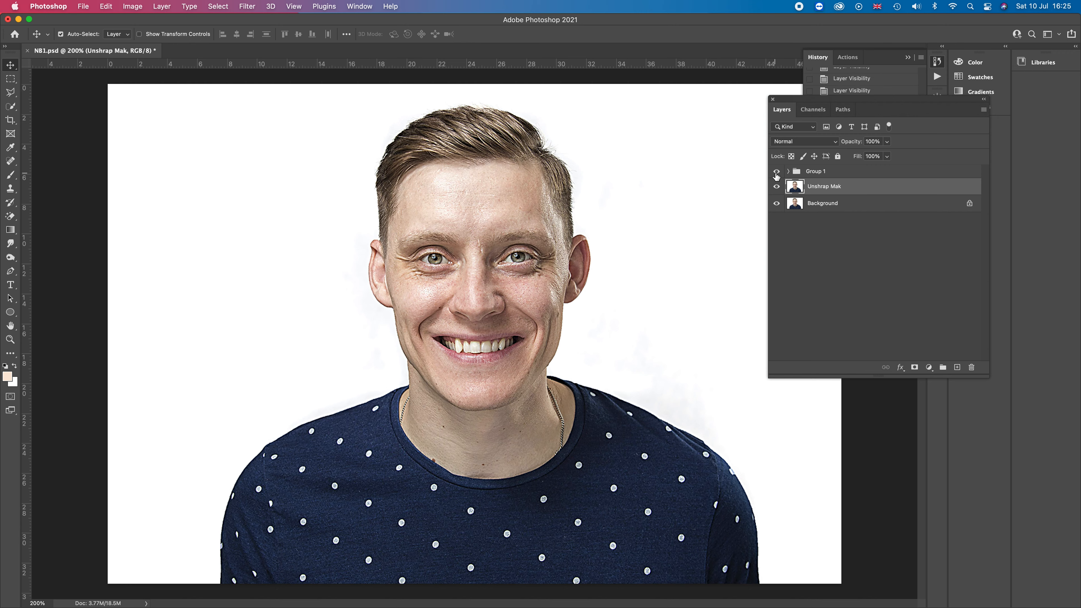
{"action": "left_click", "coordinate": [776, 172]}
{"action": "left_click", "coordinate": [776, 174]}
{"action": "left_click", "coordinate": [776, 172]}
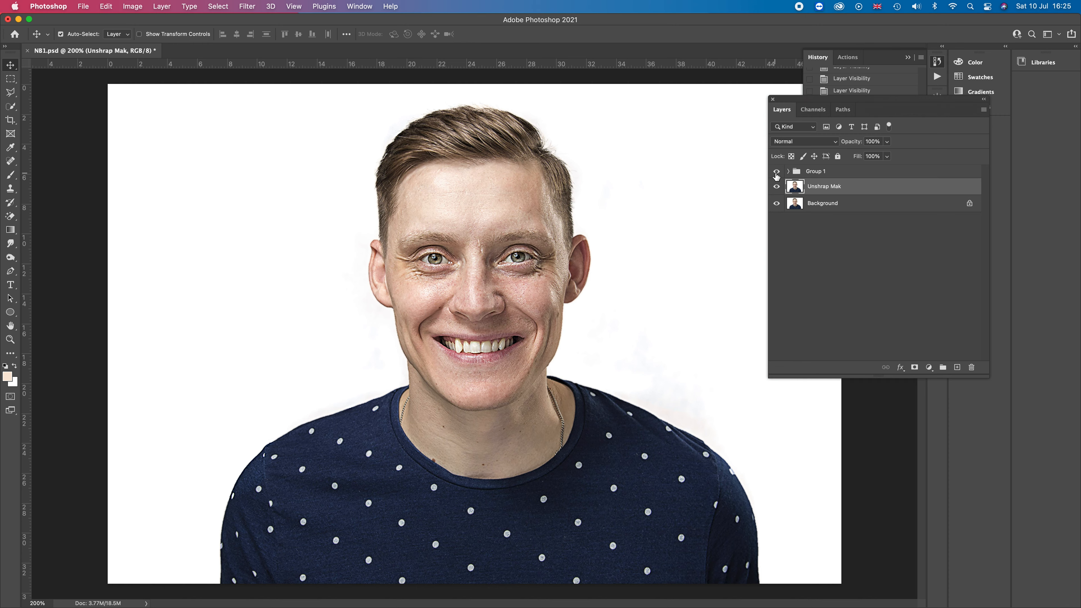
{"action": "left_click", "coordinate": [776, 173]}
Reapply Unsharp Mask to the Unshrap Mak layer with a much lower Amount
{"action": "left_click", "coordinate": [253, 8]}
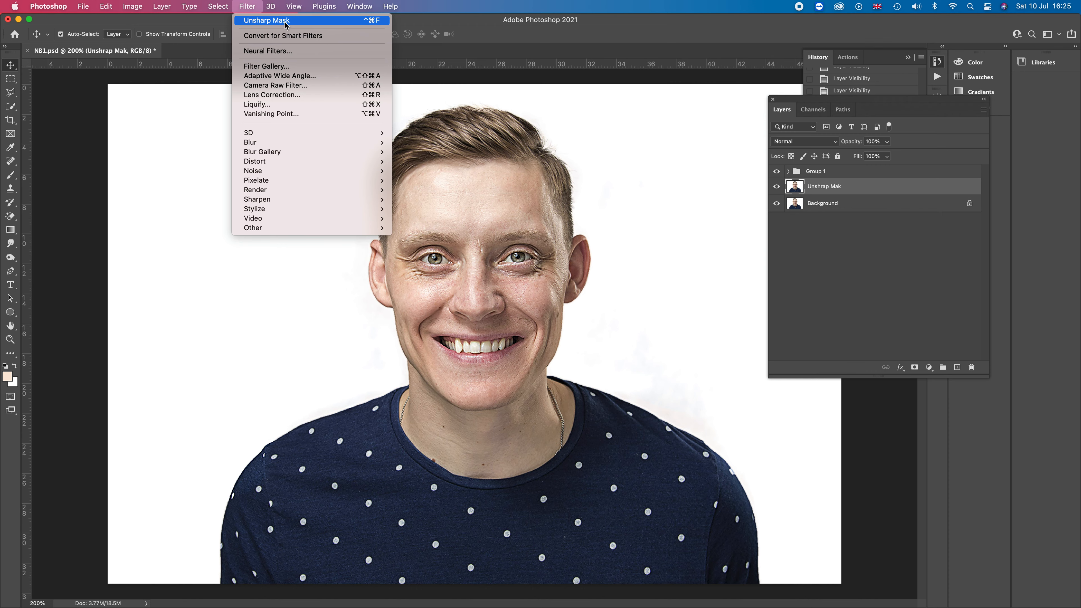
{"action": "mouse_move", "coordinate": [314, 162]}
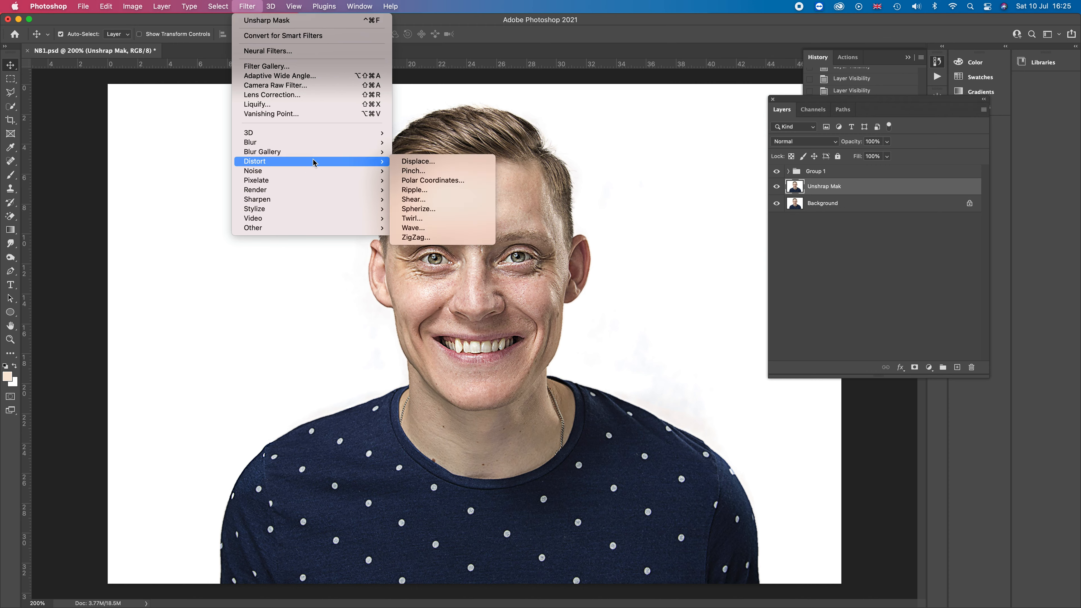
{"action": "mouse_move", "coordinate": [320, 204]}
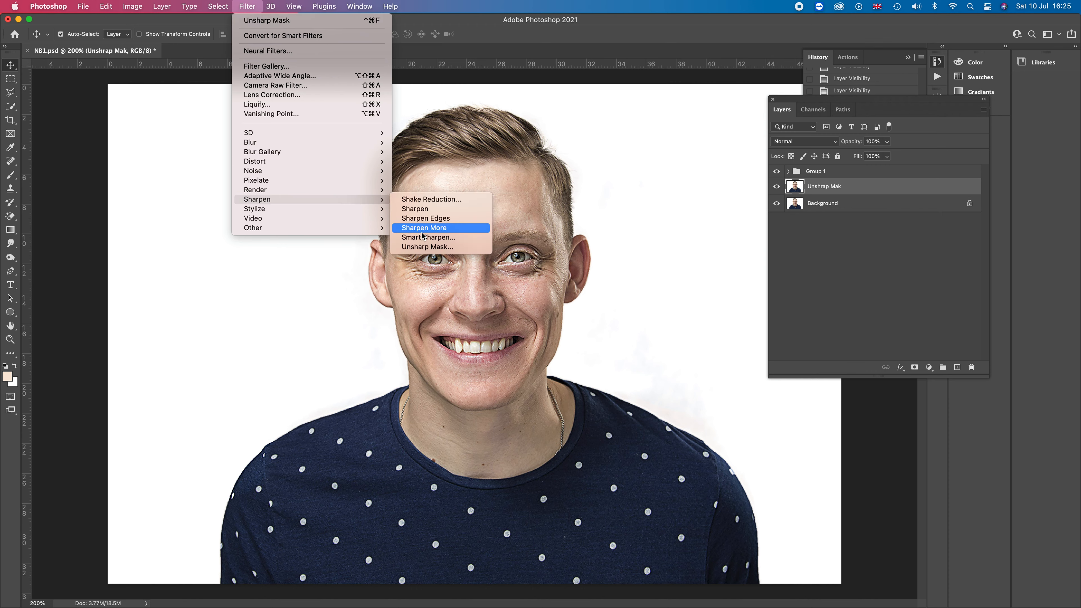
{"action": "left_click", "coordinate": [428, 247]}
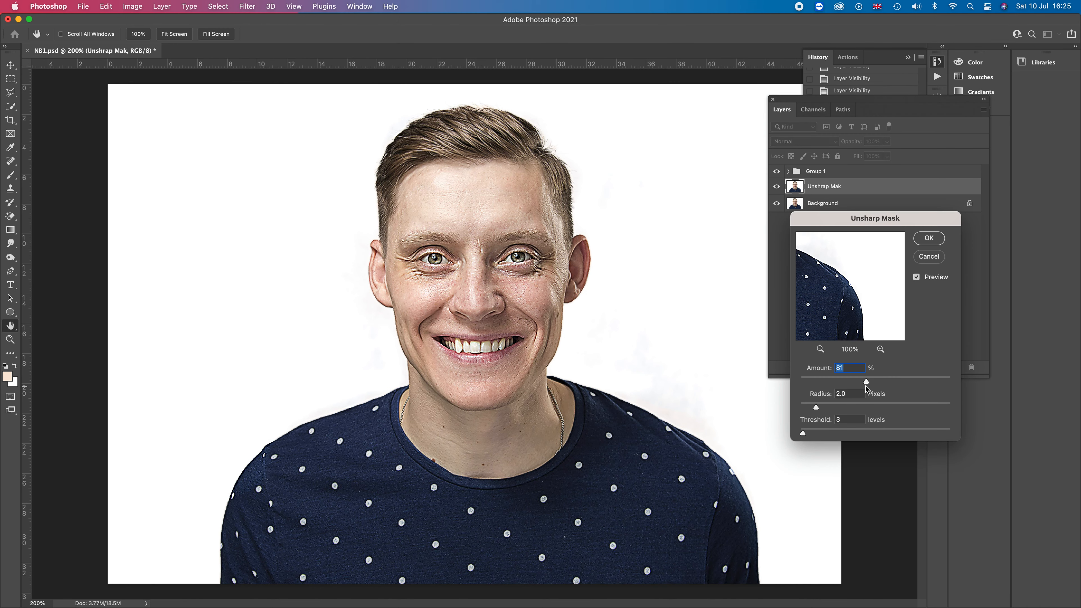
{"action": "left_click_drag", "start_coordinate": [866, 386], "coordinate": [792, 376]}
{"action": "left_click_drag", "start_coordinate": [802, 382], "coordinate": [806, 384]}
{"action": "left_click_drag", "start_coordinate": [811, 383], "coordinate": [815, 383]}
{"action": "left_click_drag", "start_coordinate": [815, 382], "coordinate": [812, 382]}
{"action": "left_click", "coordinate": [927, 241]}
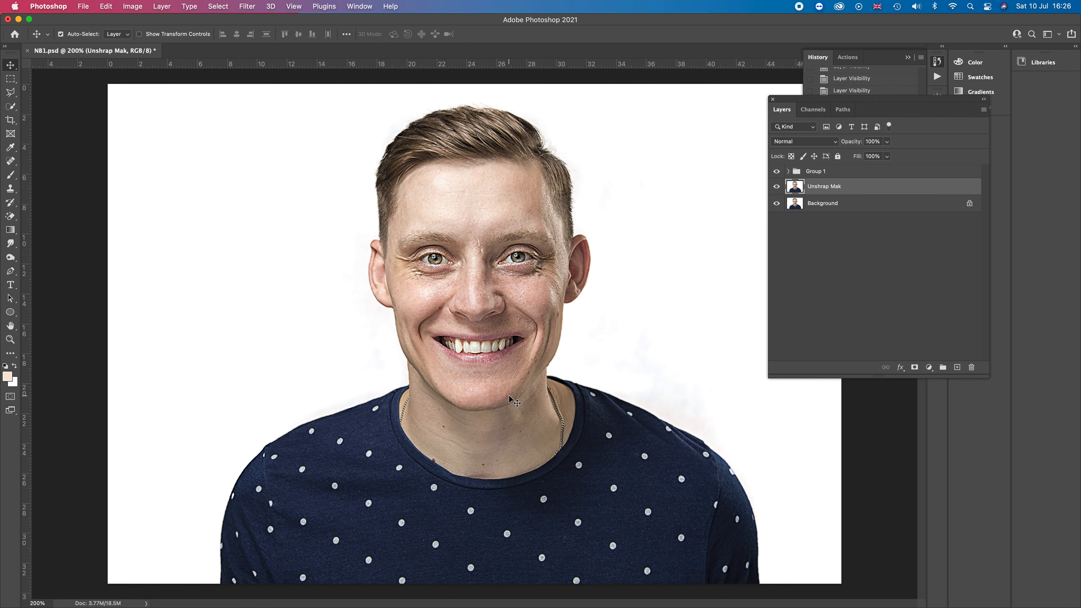
Delete the Unshrap Mak layer
{"action": "key", "text": "super+minus"}
{"action": "key", "text": "super+minus"}
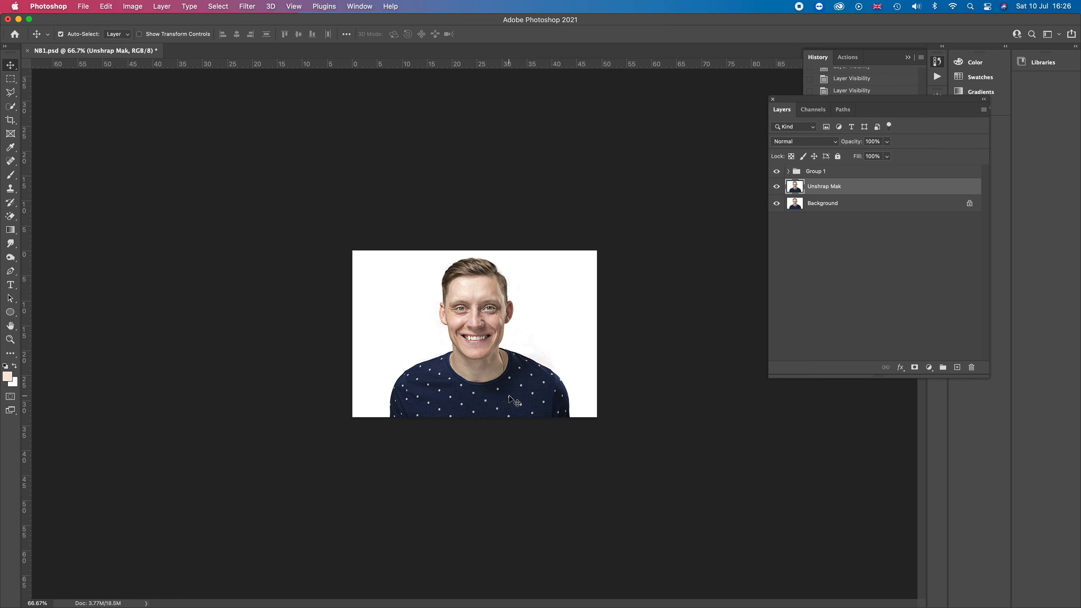
{"action": "key", "text": "super+plus"}
{"action": "key", "text": "super+plus"}
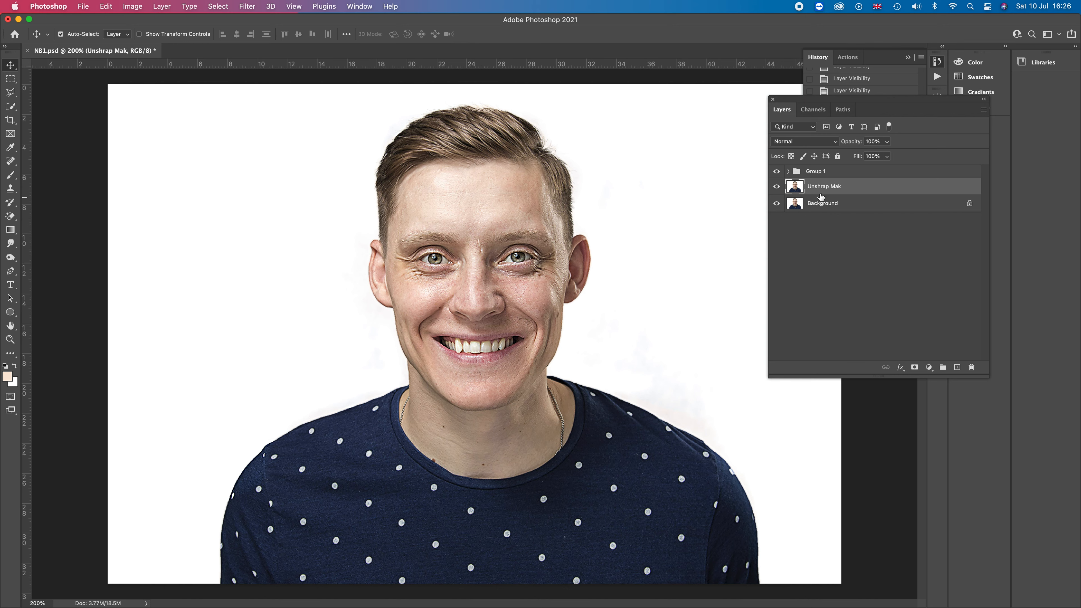
{"action": "left_click_drag", "start_coordinate": [824, 186], "coordinate": [974, 368]}
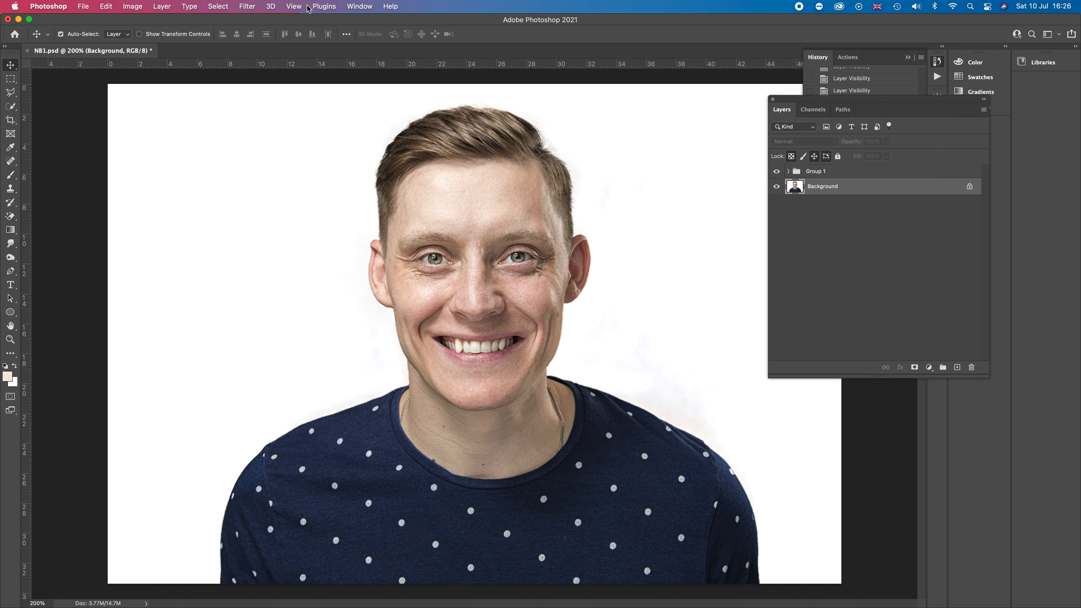
Apply the Sharpen Edges filter to the Background layer
{"action": "left_click", "coordinate": [248, 7]}
{"action": "mouse_move", "coordinate": [307, 204]}
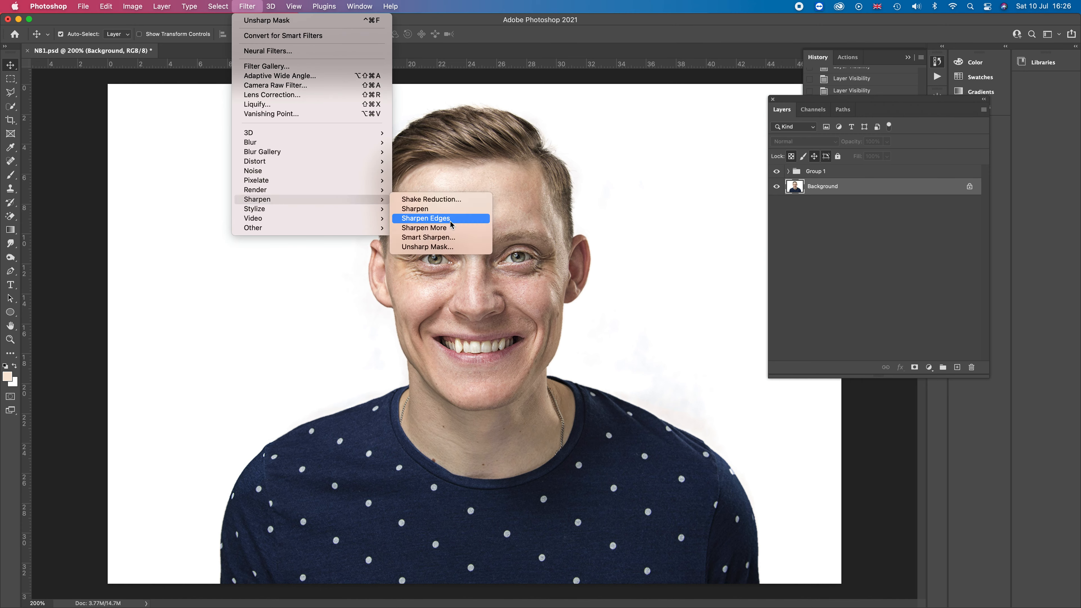
{"action": "left_click", "coordinate": [447, 227]}
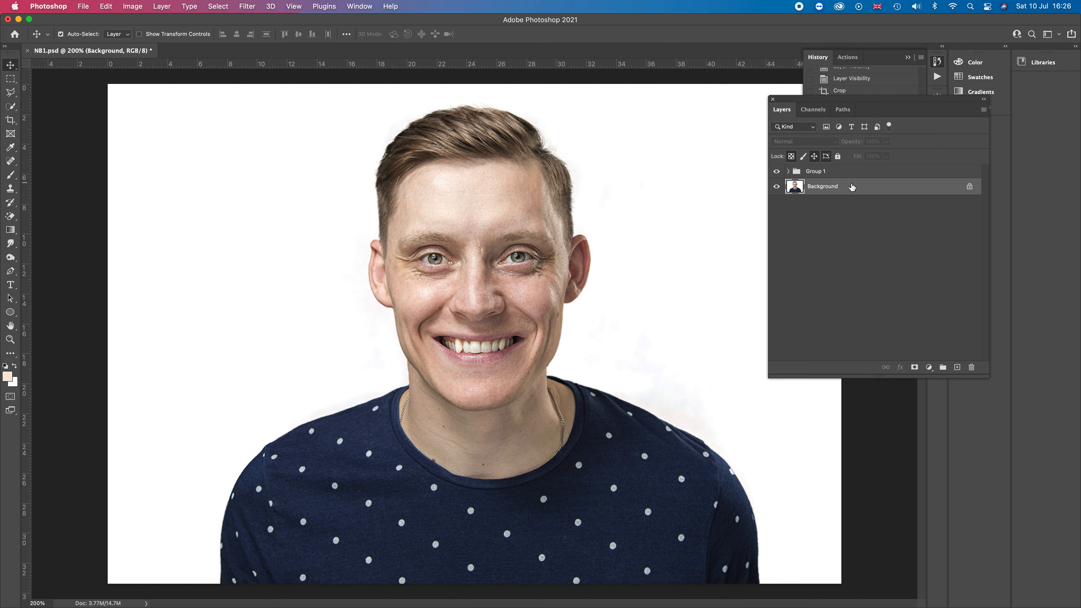
Duplicate the Background layer and add a layer mask to the copy
{"action": "right_click", "coordinate": [825, 189]}
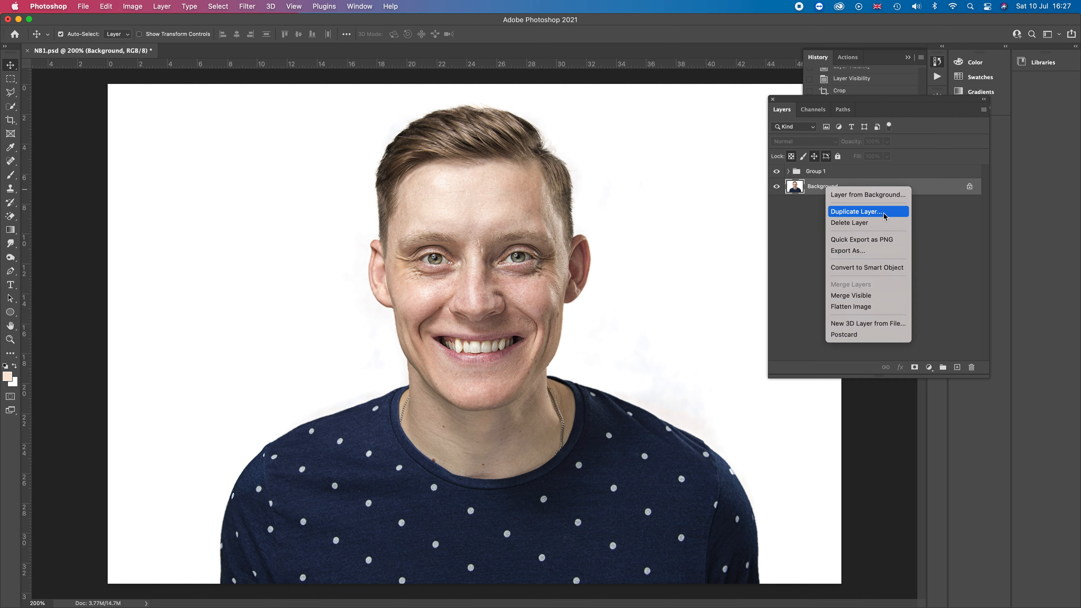
{"action": "left_click", "coordinate": [867, 217]}
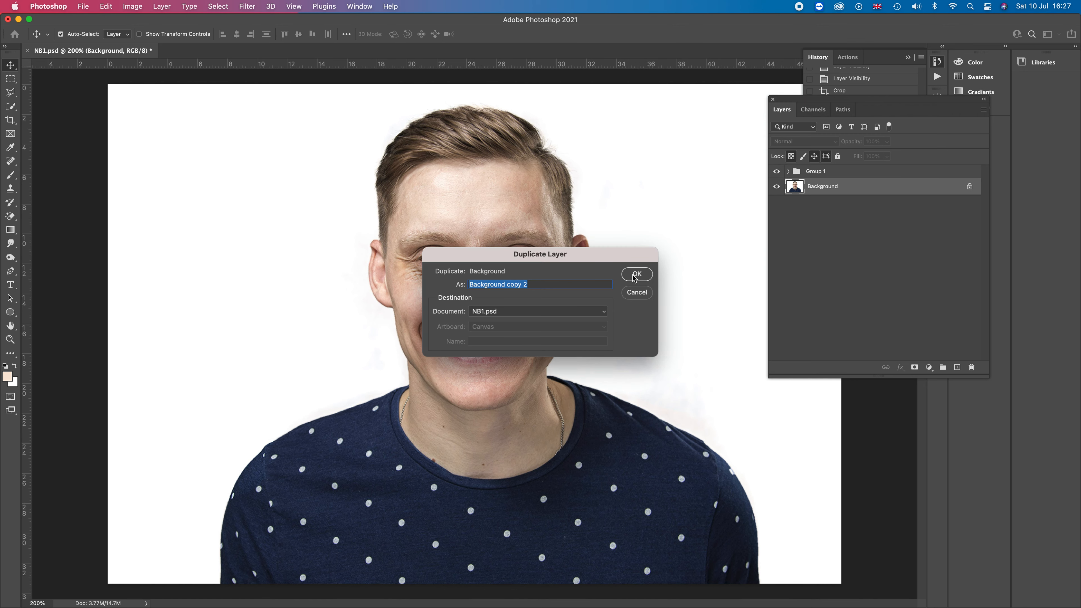
{"action": "left_click", "coordinate": [641, 278]}
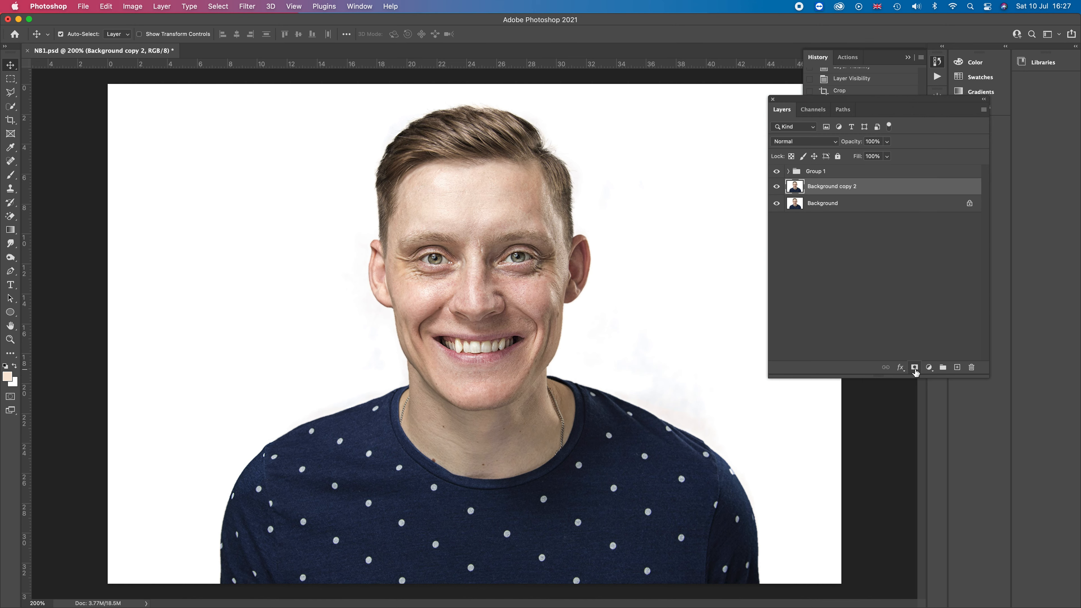
{"action": "left_click", "coordinate": [914, 368]}
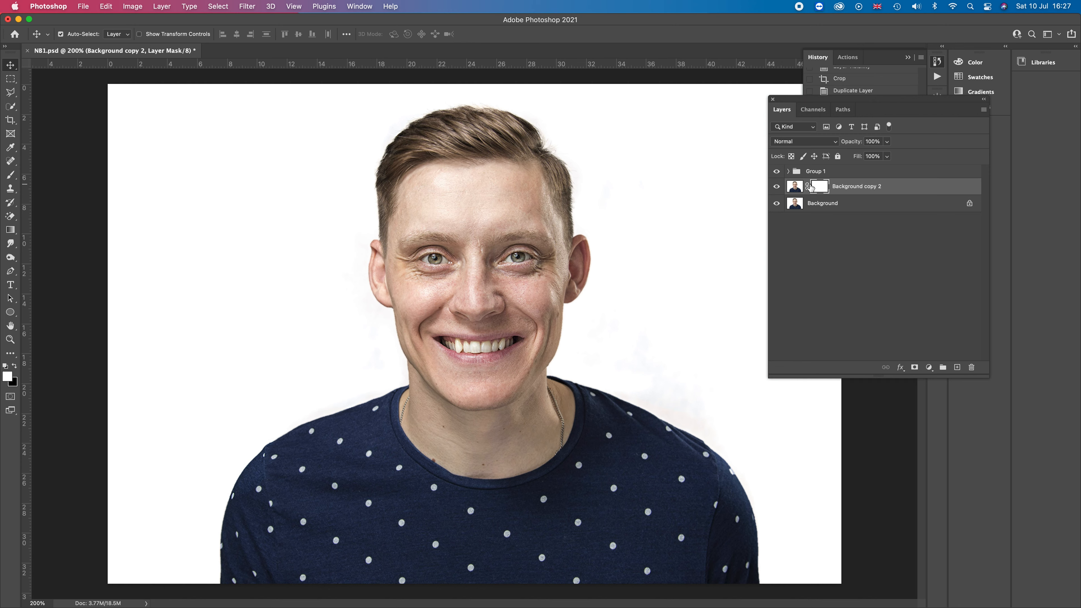
Apply the Sharpen filter to the image of the Background copy 2 layer
{"action": "left_click", "coordinate": [799, 187]}
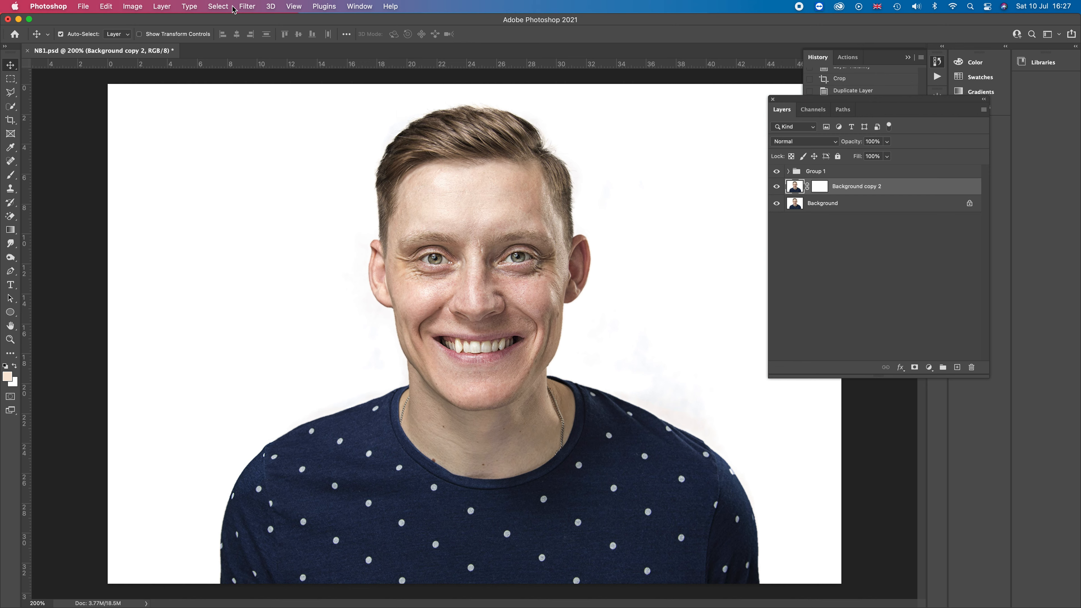
{"action": "left_click", "coordinate": [245, 8]}
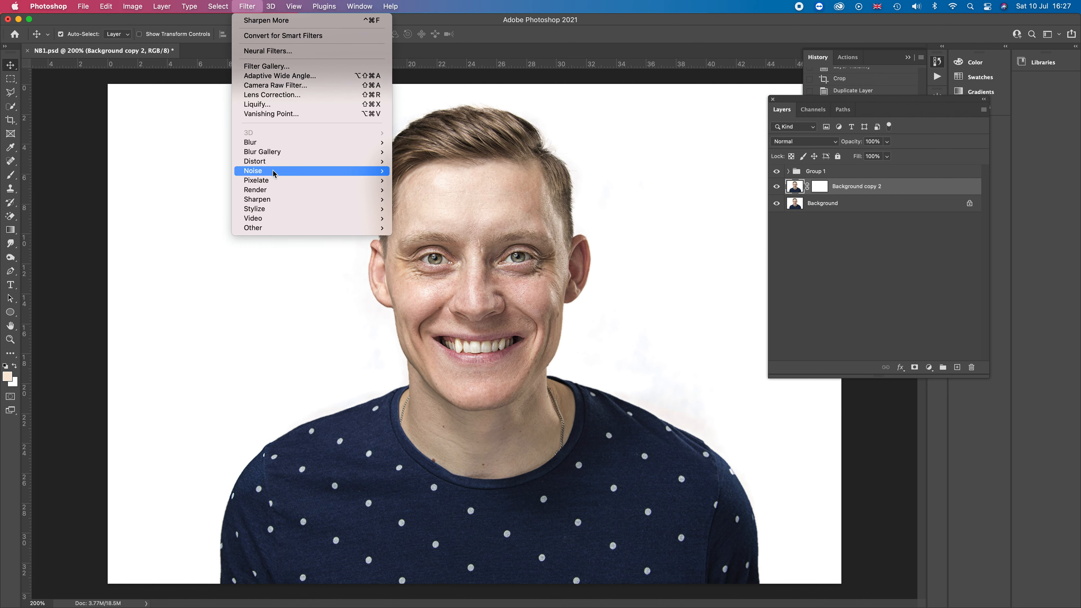
{"action": "mouse_move", "coordinate": [285, 193]}
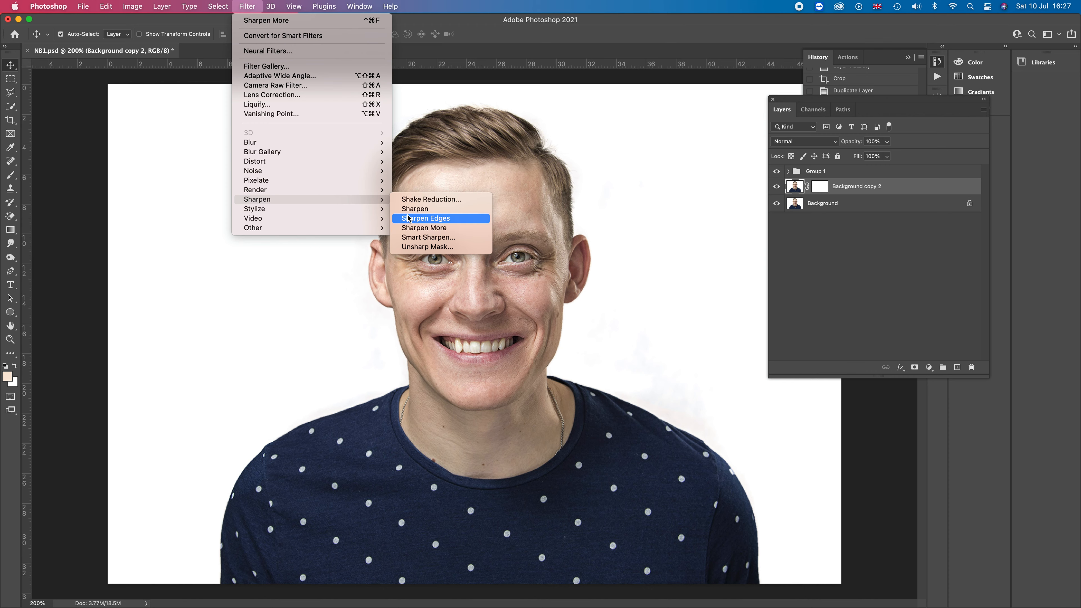
{"action": "left_click", "coordinate": [413, 209]}
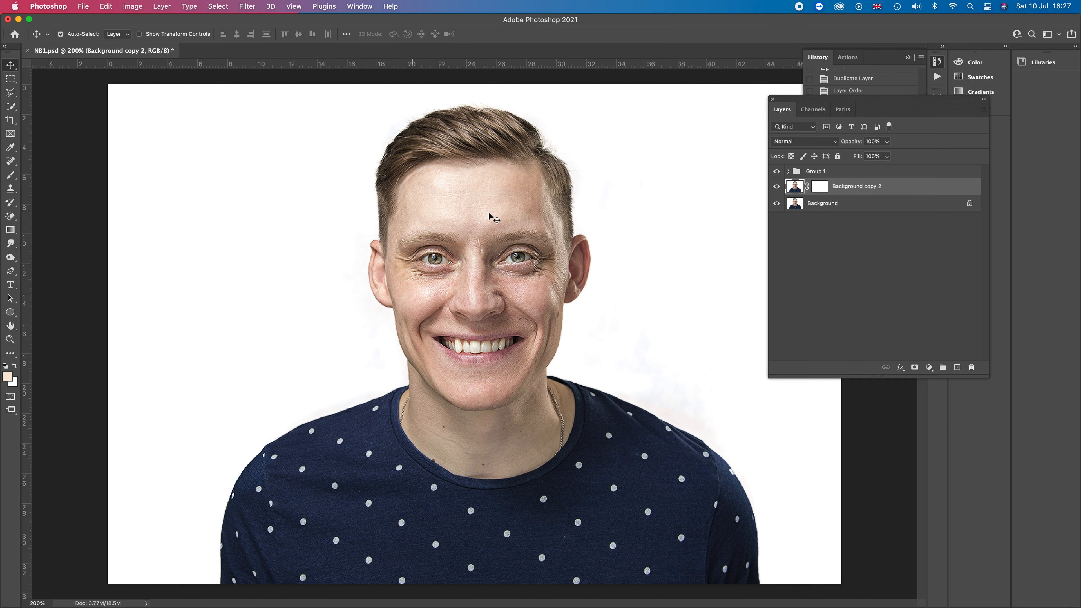
Lower the Background copy 2 layer's fill to 35%
{"action": "left_click", "coordinate": [887, 157]}
{"action": "left_click_drag", "start_coordinate": [887, 169], "coordinate": [787, 172]}
{"action": "left_click", "coordinate": [906, 196]}
{"action": "key", "text": "super+minus"}
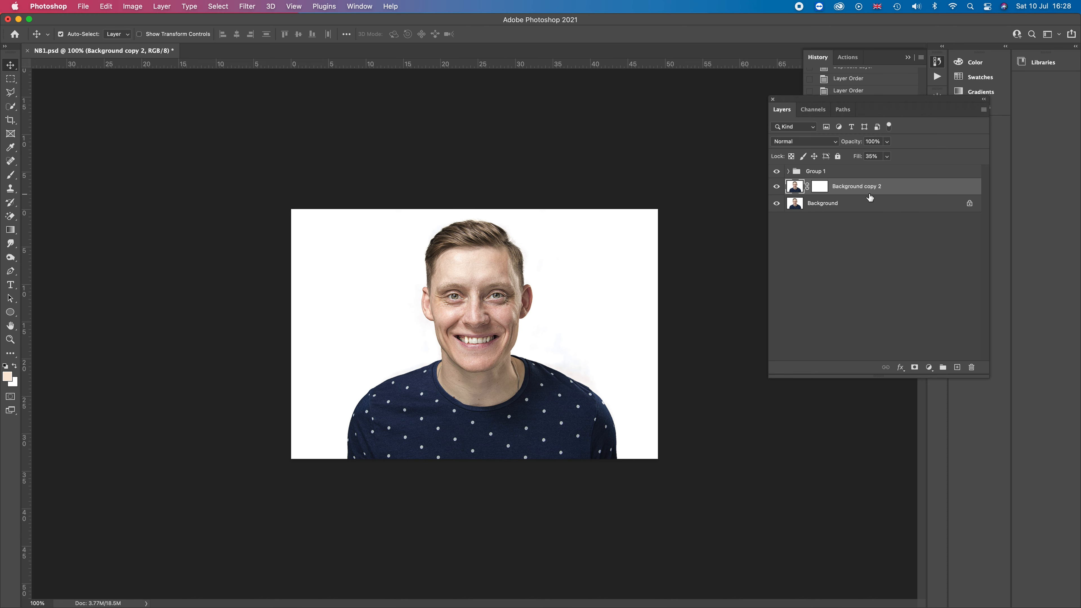
Move the Background copy 2 layer into Group 1 and expand the group
{"action": "left_click_drag", "start_coordinate": [859, 194], "coordinate": [864, 170]}
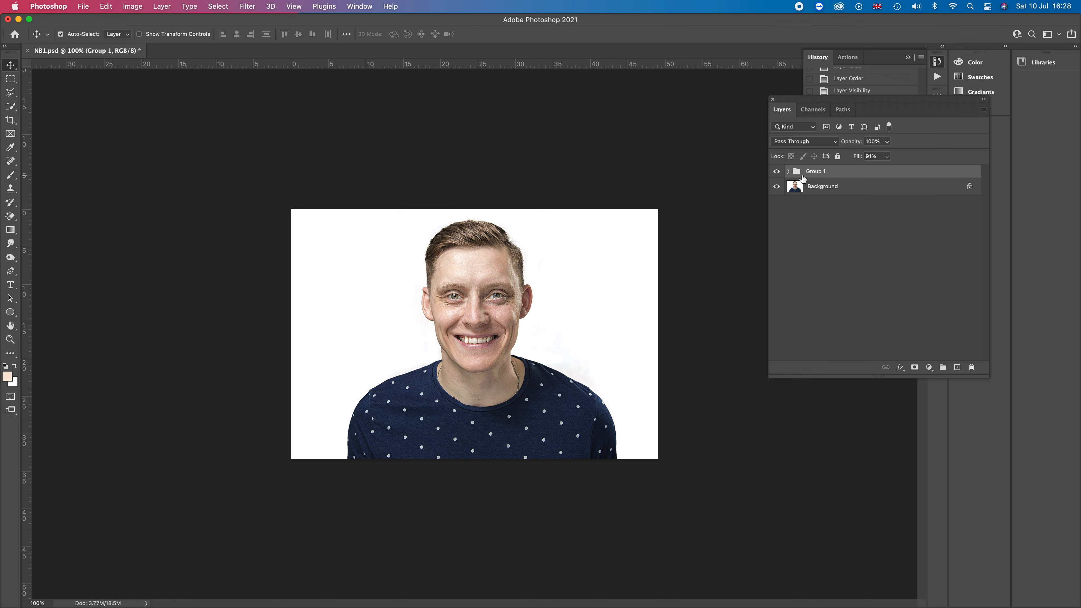
{"action": "left_click", "coordinate": [787, 171]}
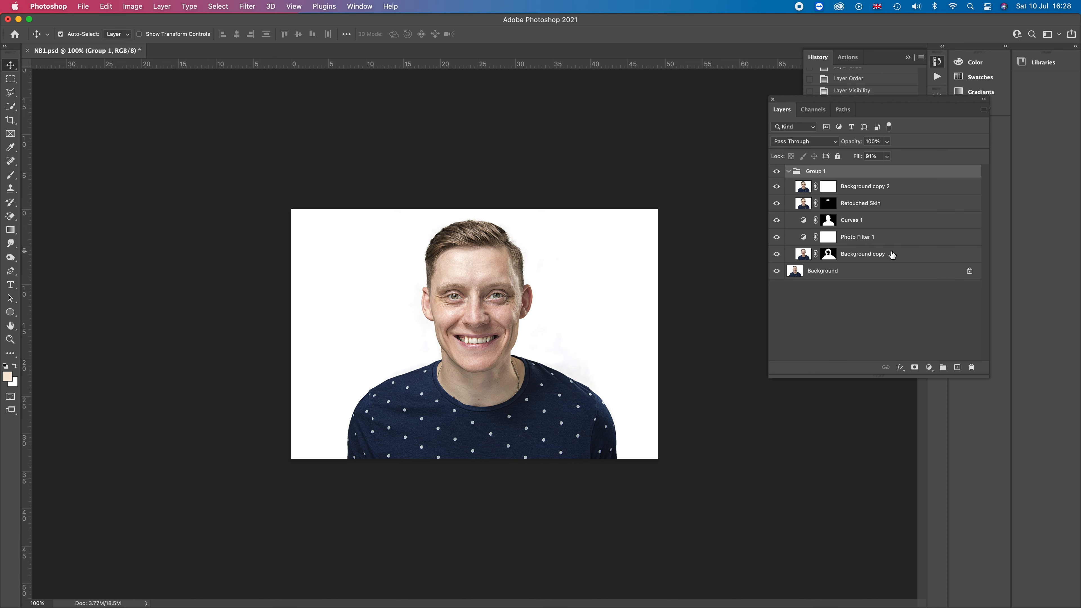
Toggle the visibility of each layer inside Group 1 to compare their effects and collapse the group
{"action": "left_click", "coordinate": [777, 255]}
{"action": "left_click", "coordinate": [778, 241]}
{"action": "left_click", "coordinate": [777, 220]}
{"action": "left_click", "coordinate": [776, 203]}
{"action": "left_click", "coordinate": [778, 174]}
{"action": "left_click", "coordinate": [778, 171]}
{"action": "left_click", "coordinate": [778, 171]}
{"action": "left_click", "coordinate": [776, 187]}
{"action": "left_click", "coordinate": [778, 203]}
{"action": "left_click", "coordinate": [778, 220]}
{"action": "left_click", "coordinate": [777, 237]}
{"action": "left_click", "coordinate": [778, 254]}
{"action": "left_click", "coordinate": [789, 172]}
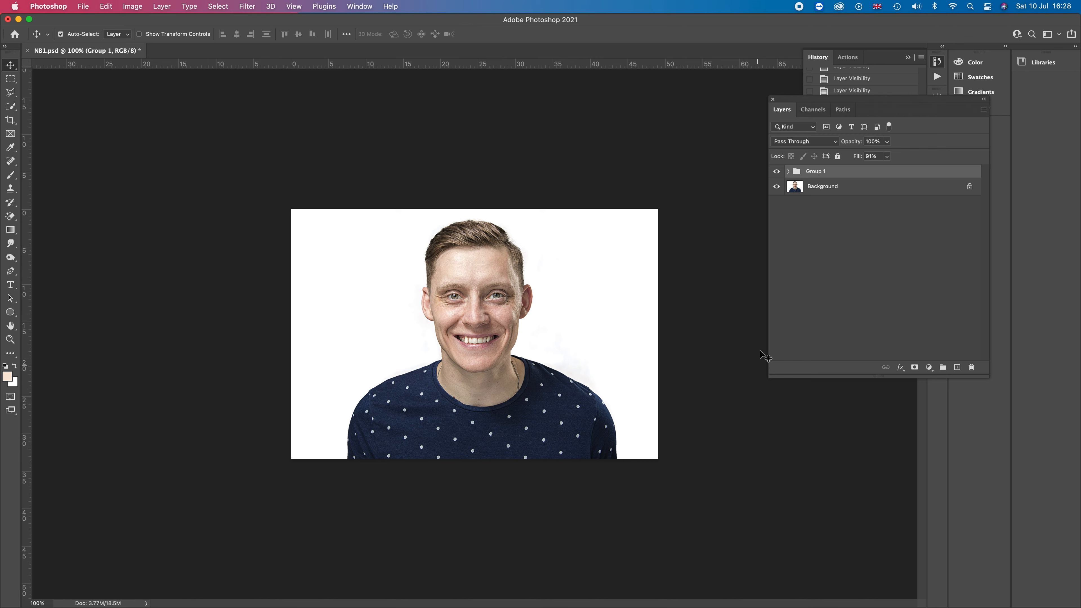
Duplicate the Background layer as Background copy 3
{"action": "left_click", "coordinate": [848, 192]}
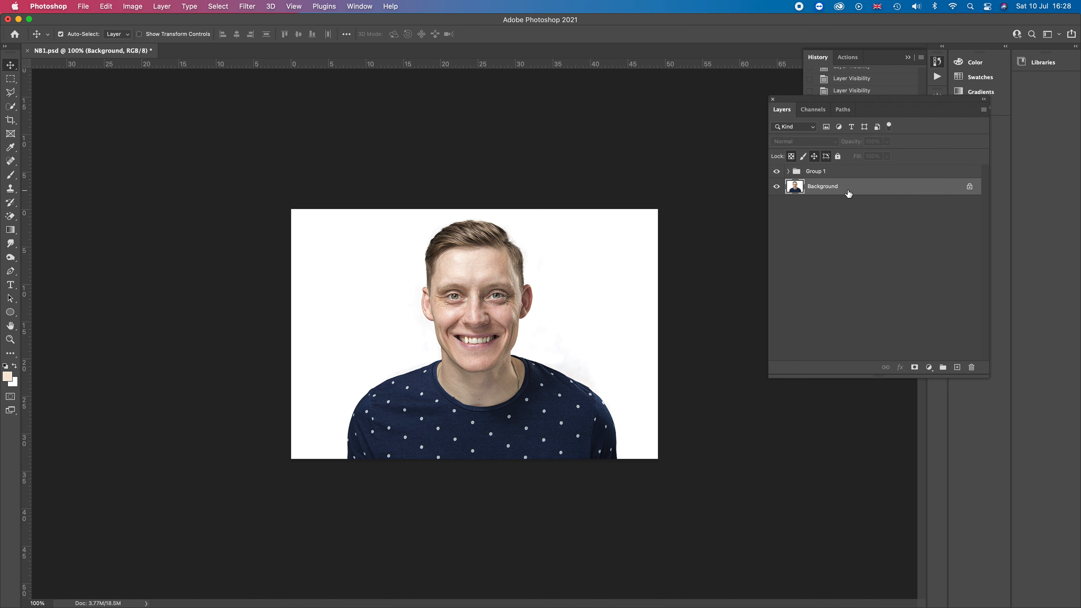
{"action": "right_click", "coordinate": [849, 193]}
{"action": "left_click", "coordinate": [894, 217]}
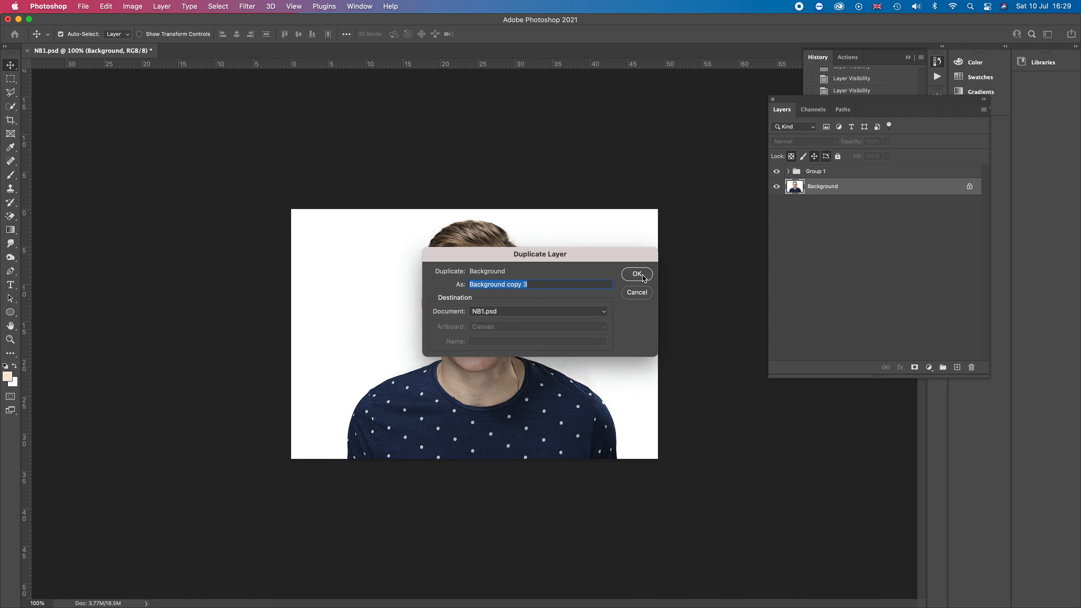
{"action": "left_click", "coordinate": [642, 275]}
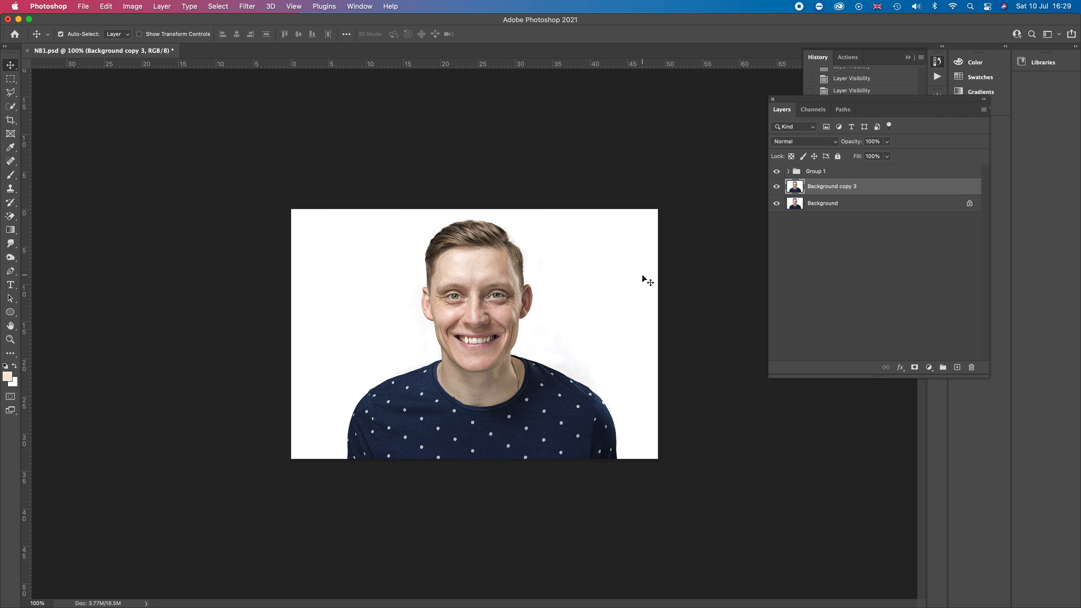
Add a layer mask to Background copy 3 and make its image thumbnail the active target
{"action": "left_click", "coordinate": [913, 368]}
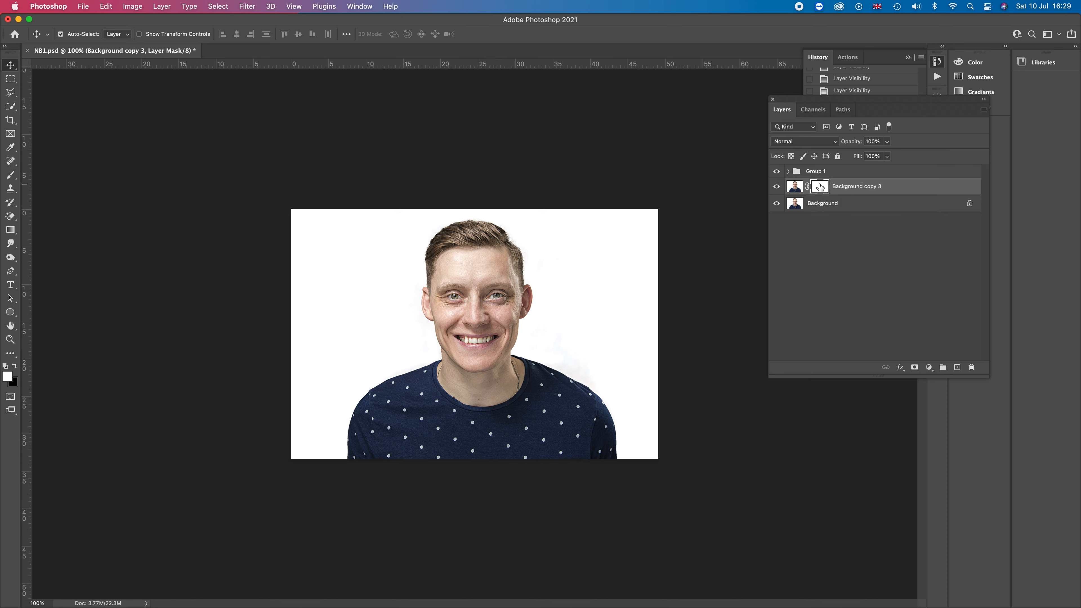
{"action": "left_click", "coordinate": [794, 188]}
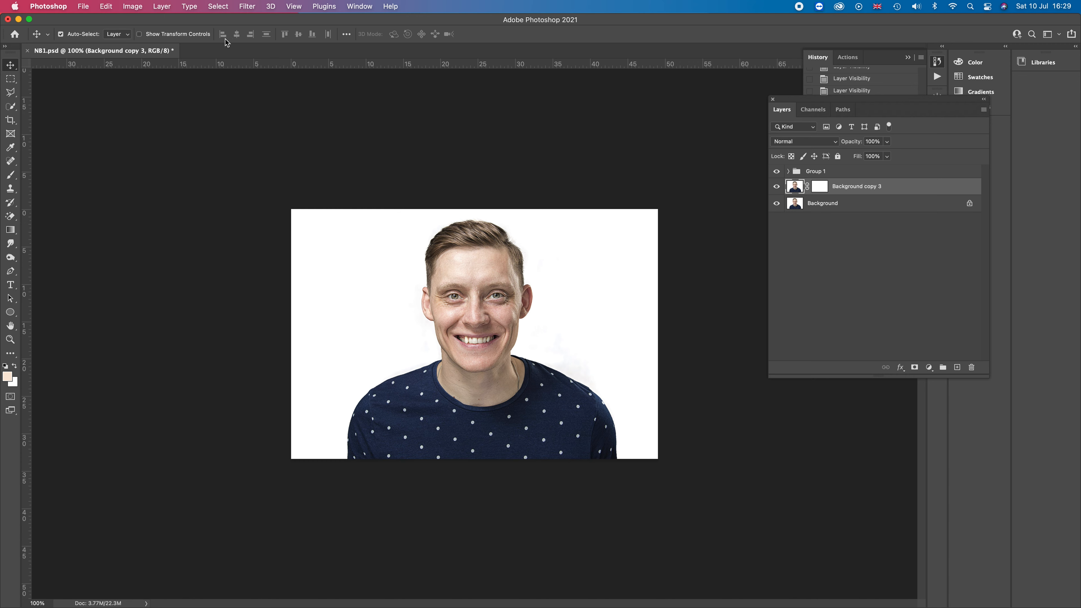
Open the Tilt-Shift blur on Background copy 3 and rotate and reposition its focus lines over the face
{"action": "left_click", "coordinate": [251, 8]}
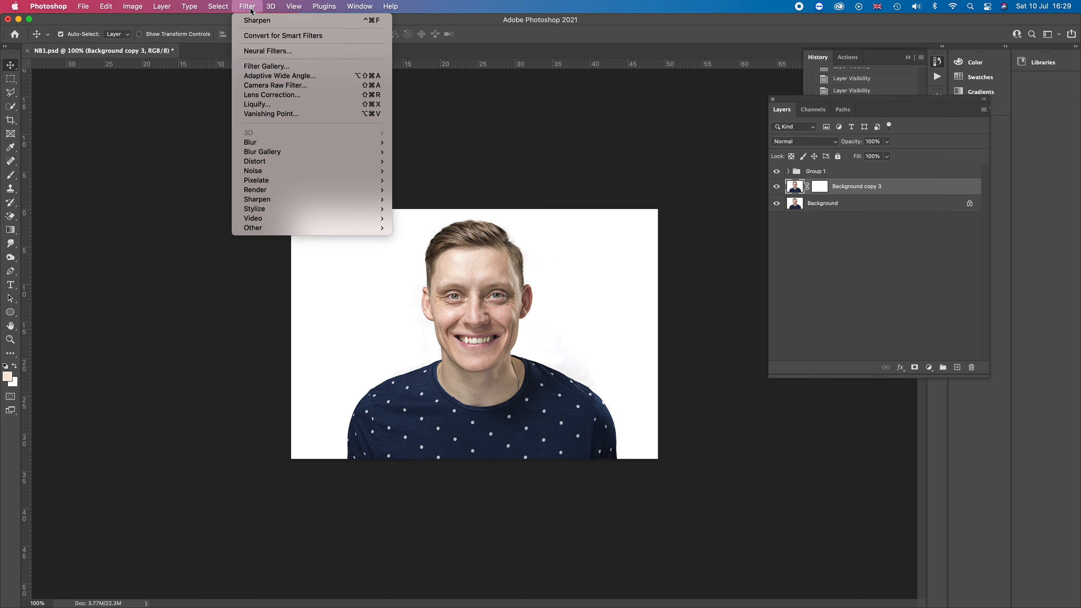
{"action": "mouse_move", "coordinate": [287, 155]}
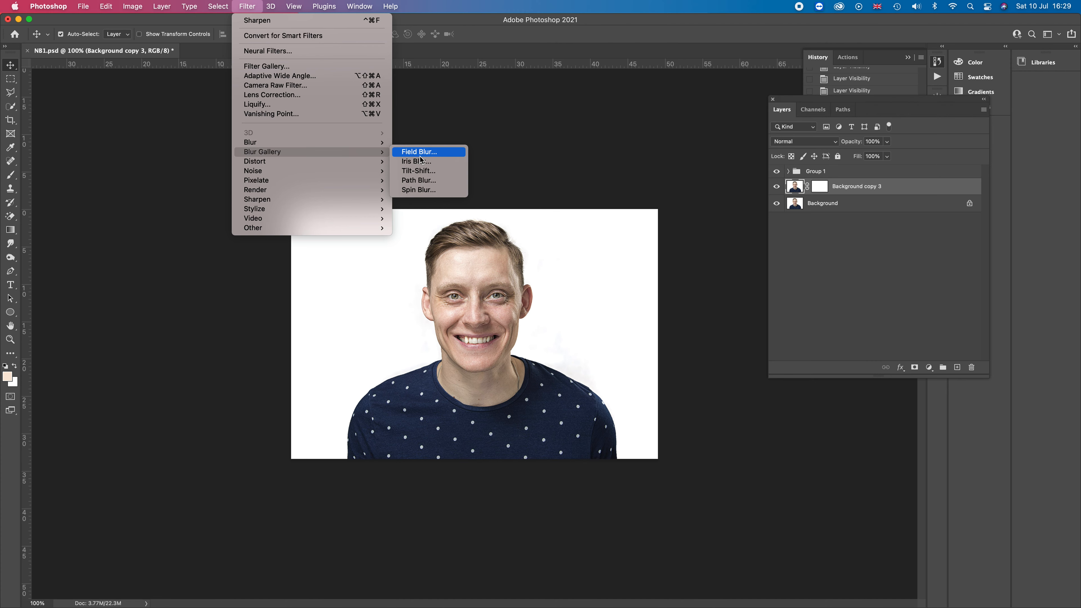
{"action": "left_click", "coordinate": [421, 171]}
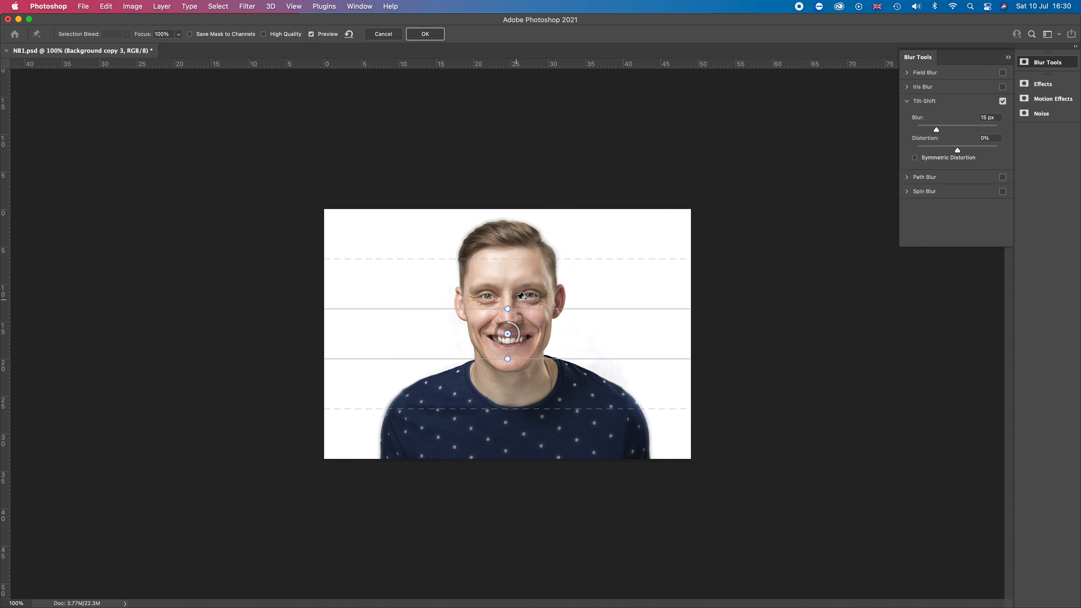
{"action": "left_click_drag", "start_coordinate": [507, 307], "coordinate": [553, 343]}
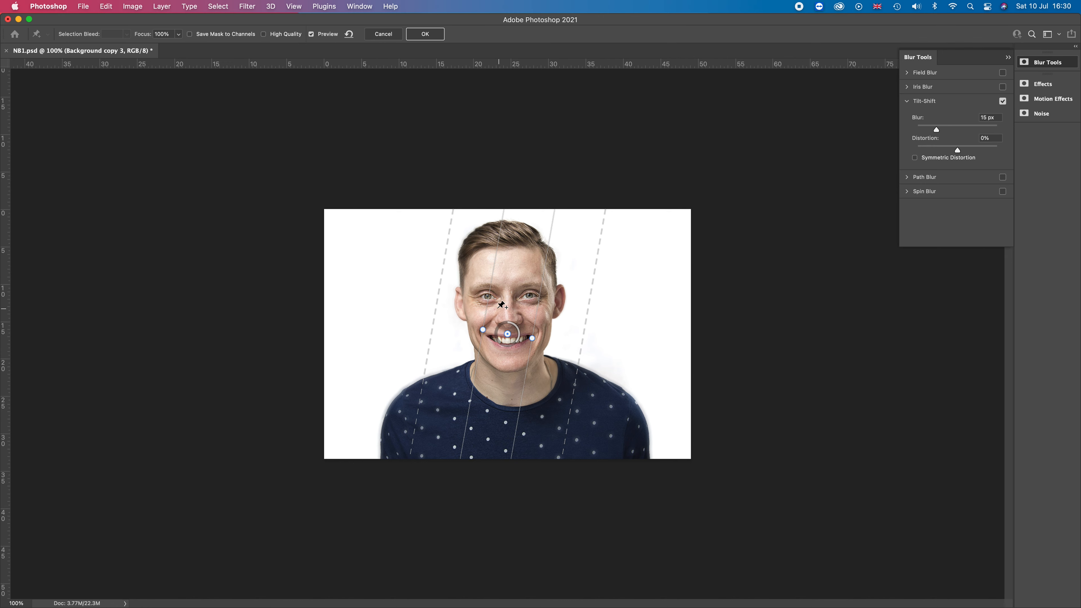
{"action": "left_click_drag", "start_coordinate": [488, 307], "coordinate": [547, 312]}
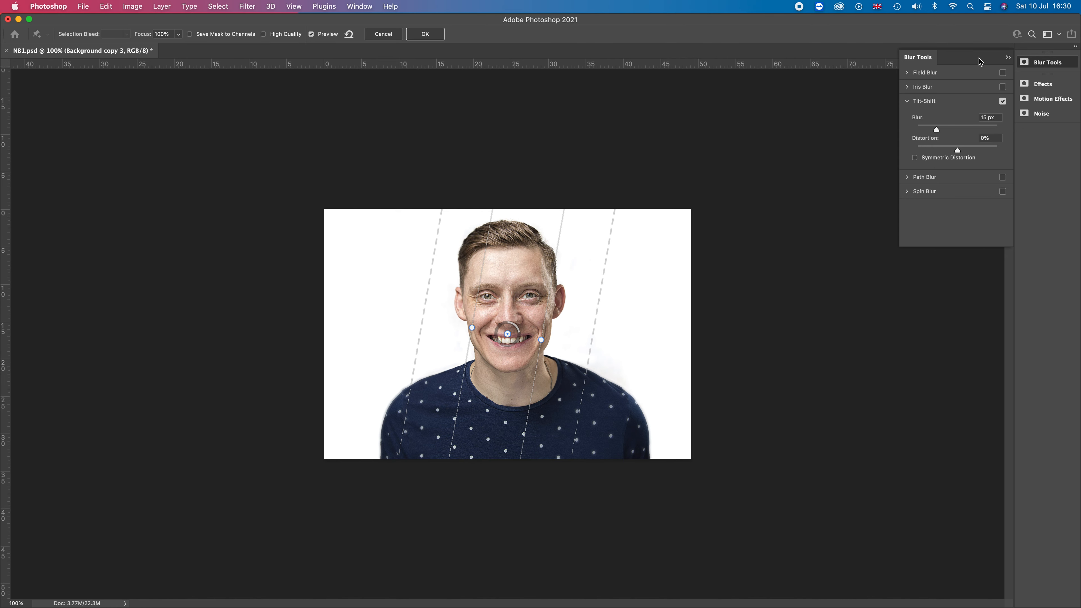
Adjust the Tilt-Shift blur amount and apply the filter
{"action": "left_click_drag", "start_coordinate": [974, 60], "coordinate": [864, 188]}
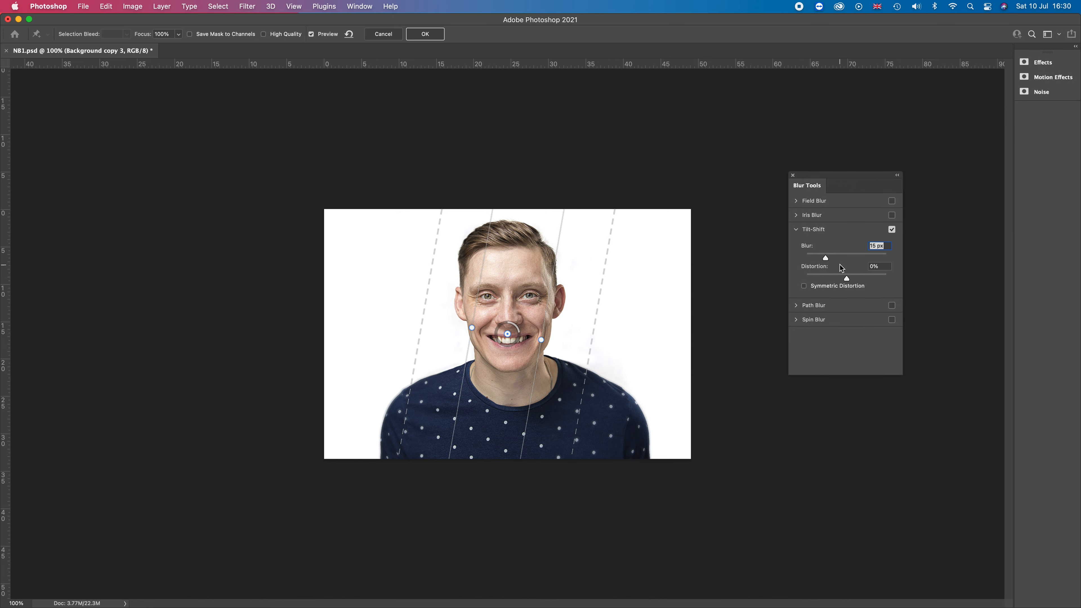
{"action": "left_click_drag", "start_coordinate": [825, 258], "coordinate": [852, 258]}
{"action": "left_click", "coordinate": [875, 258]}
{"action": "left_click_drag", "start_coordinate": [875, 261], "coordinate": [838, 260]}
{"action": "left_click_drag", "start_coordinate": [812, 259], "coordinate": [821, 259]}
{"action": "left_click", "coordinate": [426, 34]}
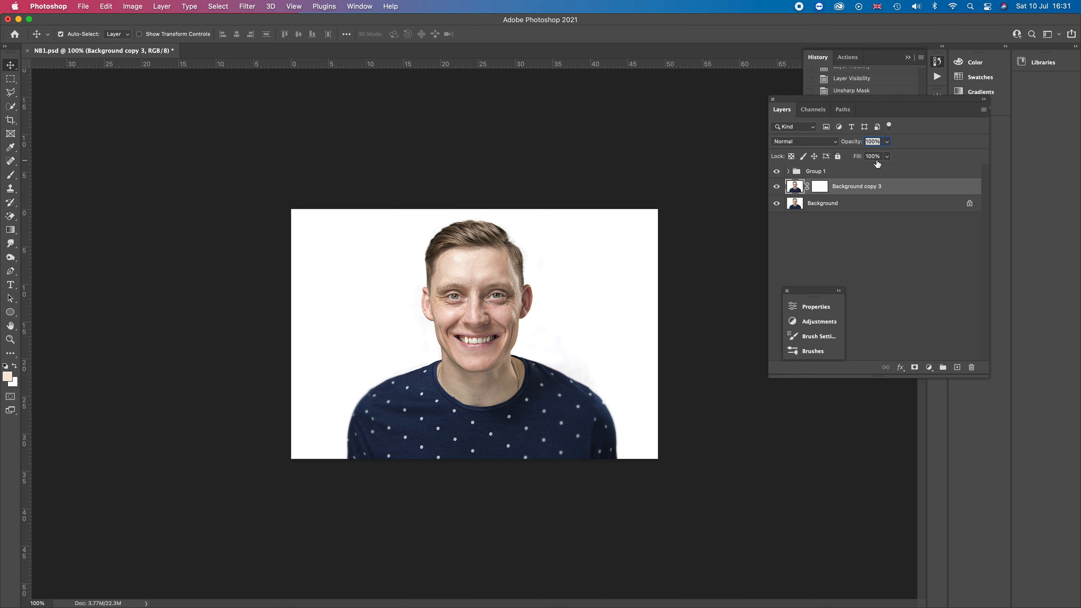
Toggle the visibility of Group 1 and Background copy 3 to compare the blur effect
{"action": "left_click", "coordinate": [777, 172]}
{"action": "left_click", "coordinate": [777, 173]}
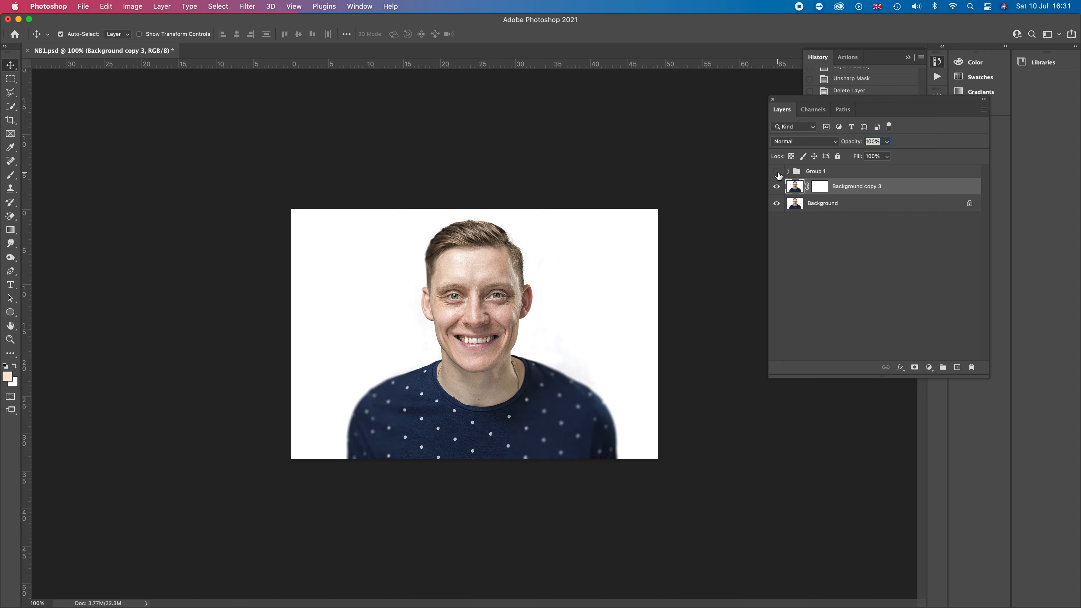
{"action": "left_click", "coordinate": [776, 187]}
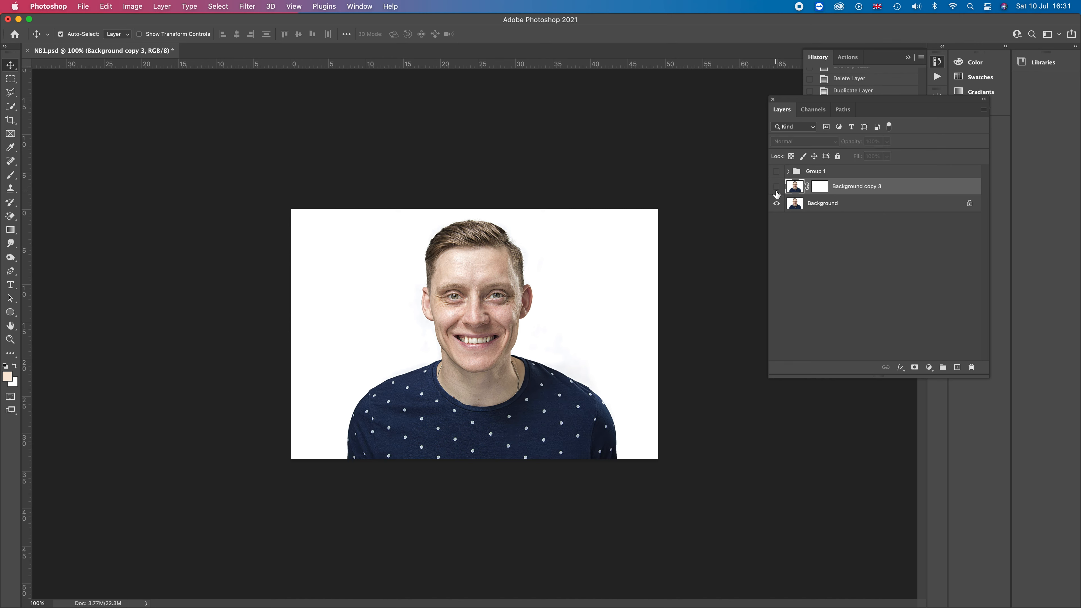
{"action": "left_click", "coordinate": [777, 171]}
{"action": "left_click", "coordinate": [777, 188]}
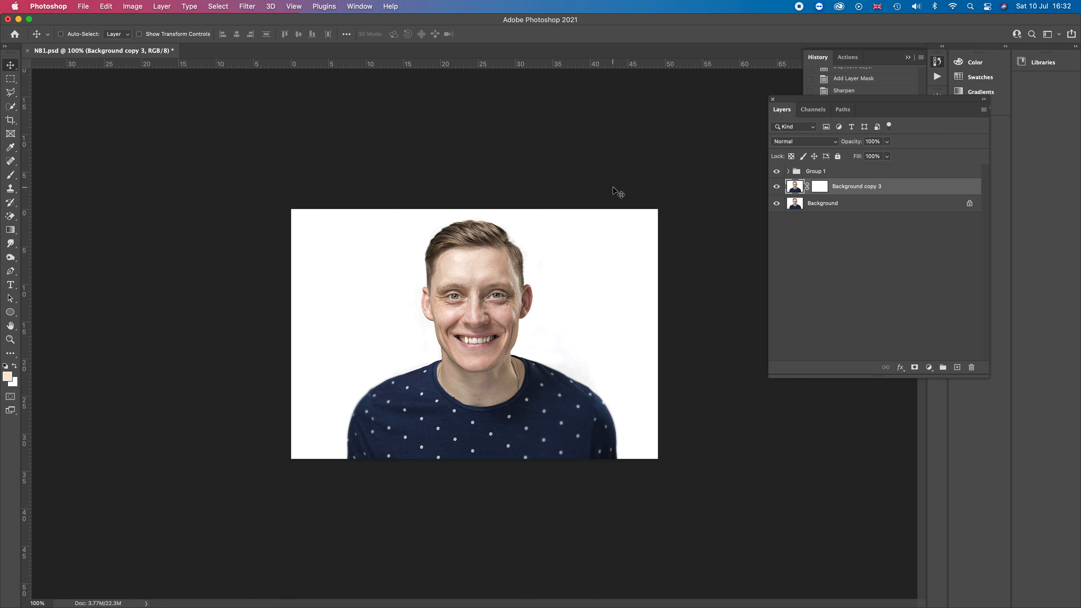
Heal blemishes on the forehead between the brows with the Spot Healing Brush shrunk to 16 px
{"action": "key", "text": "super+plus"}
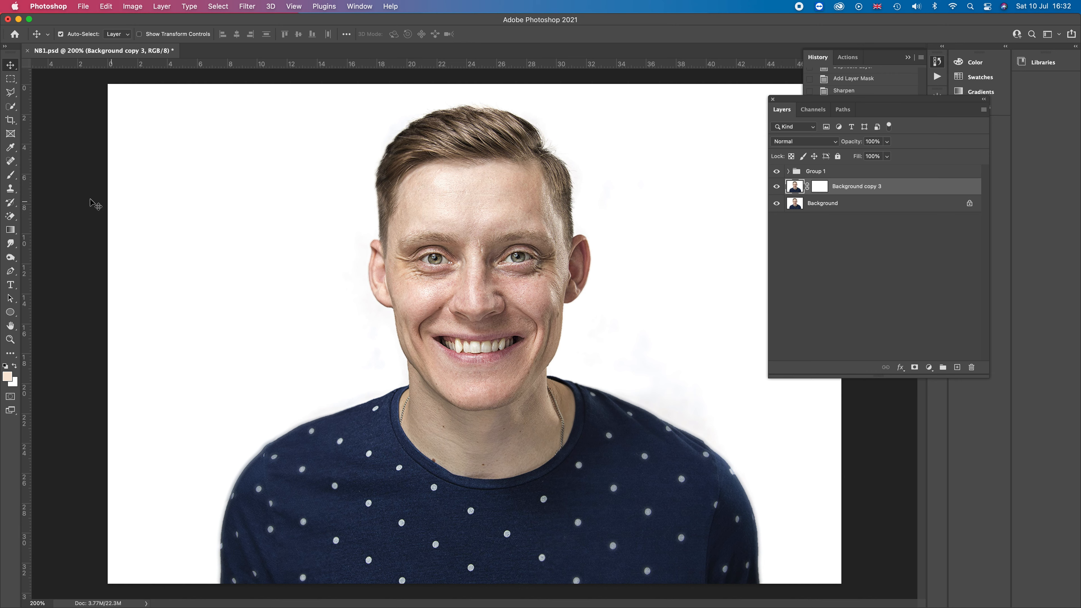
{"action": "left_click_drag", "start_coordinate": [13, 164], "coordinate": [57, 166]}
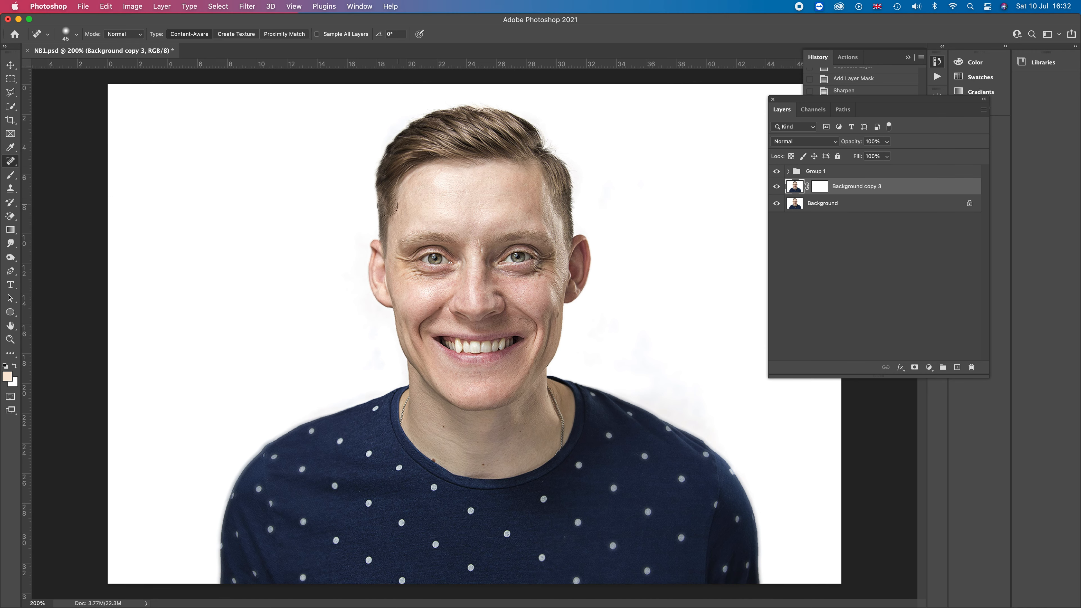
{"action": "mouse_move", "coordinate": [3, 193]}
{"action": "key", "text": "super+equal"}
{"action": "key", "text": "super+equal"}
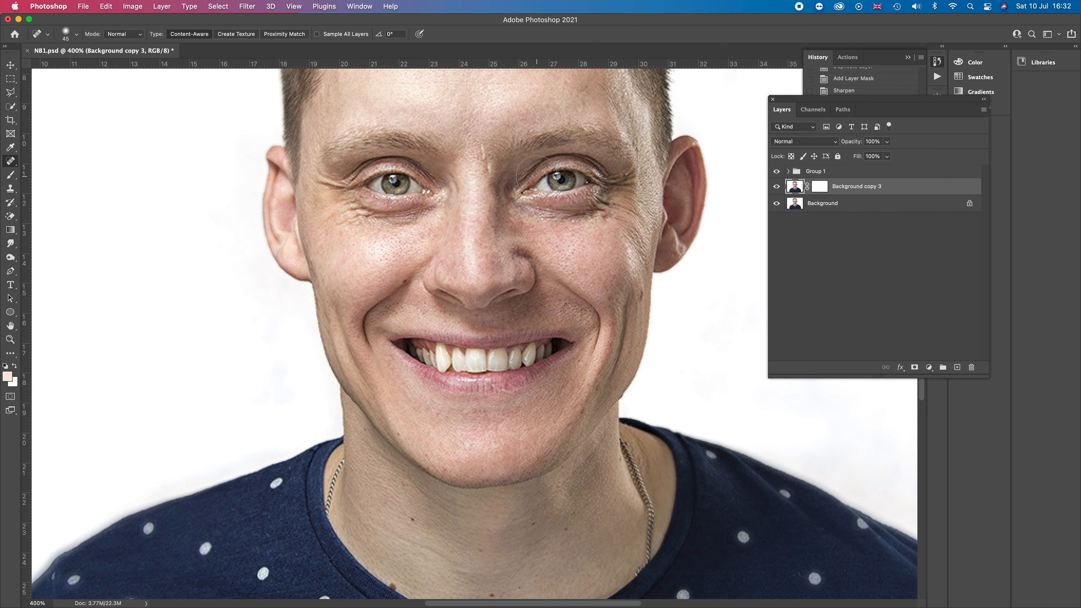
{"action": "key", "text": "bracketleft"}
{"action": "key", "text": "bracketleft"}
{"action": "key", "text": "bracketleft"}
{"action": "left_click_drag", "start_coordinate": [479, 147], "coordinate": [481, 159]}
{"action": "mouse_move", "coordinate": [488, 169]}
{"action": "left_mouse_down"}
{"action": "mouse_move", "coordinate": [483, 157]}
{"action": "mouse_move", "coordinate": [483, 173]}
{"action": "left_mouse_up"}
Reselect Background copy 3 and heal the same forehead spot again
{"action": "left_click", "coordinate": [787, 206]}
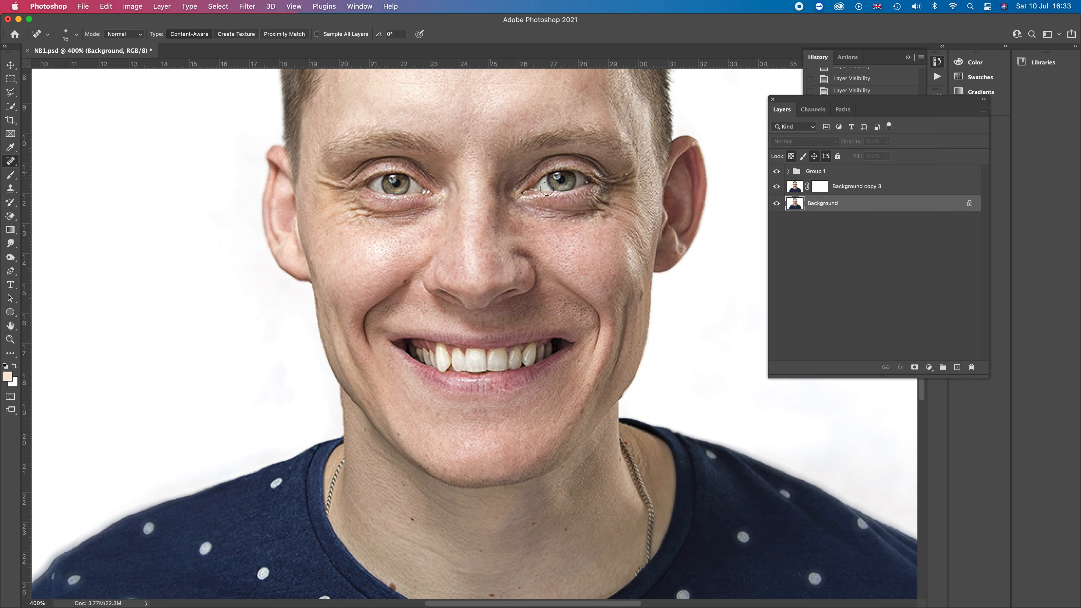
{"action": "left_click", "coordinate": [798, 192]}
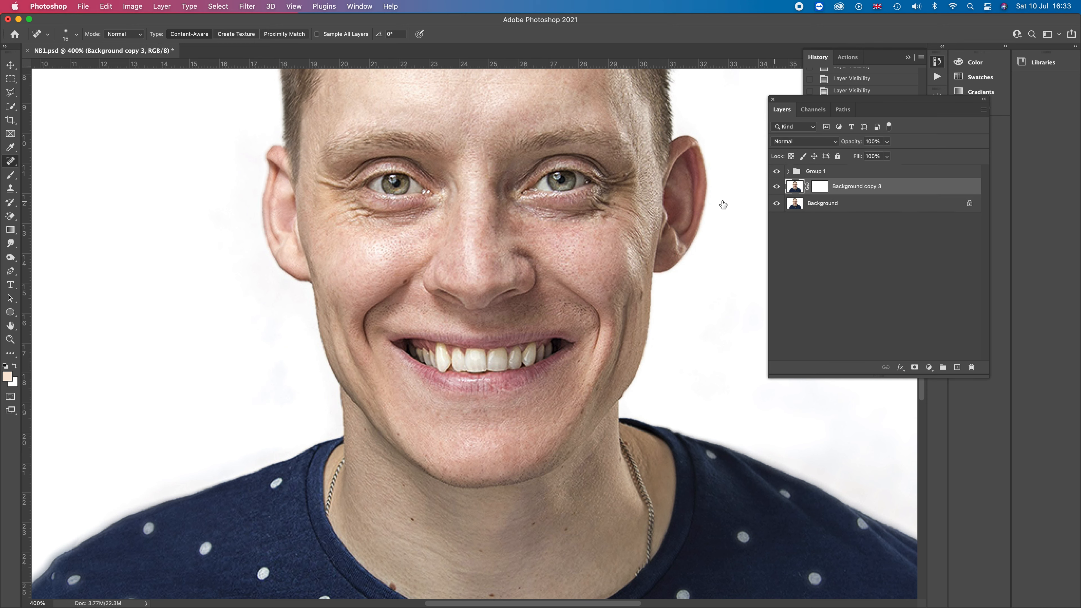
{"action": "left_click_drag", "start_coordinate": [480, 149], "coordinate": [481, 156]}
{"action": "left_click", "coordinate": [142, 35]}
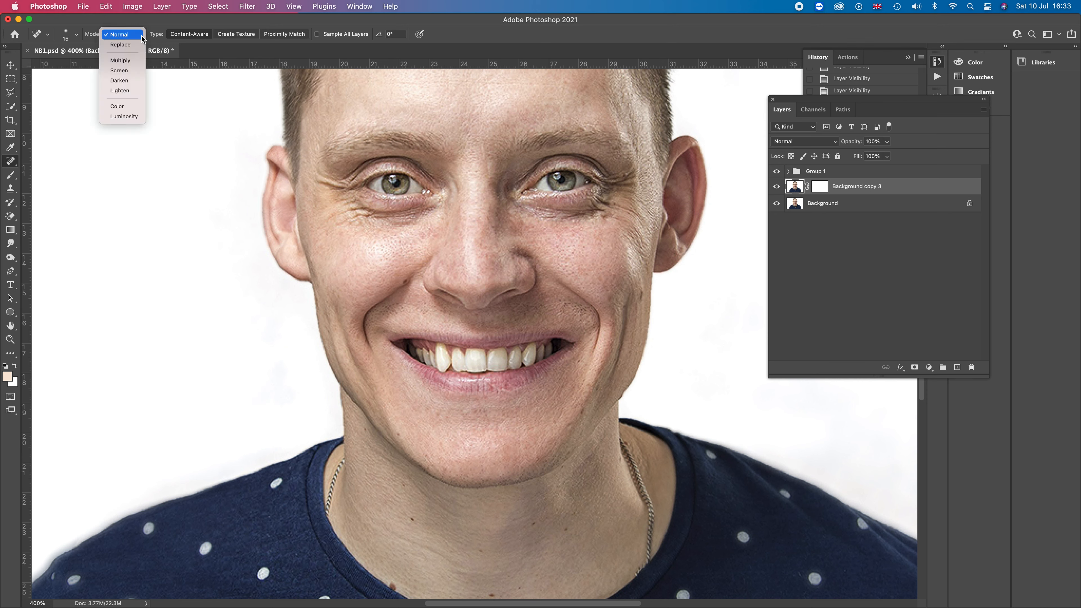
{"action": "left_click", "coordinate": [141, 36]}
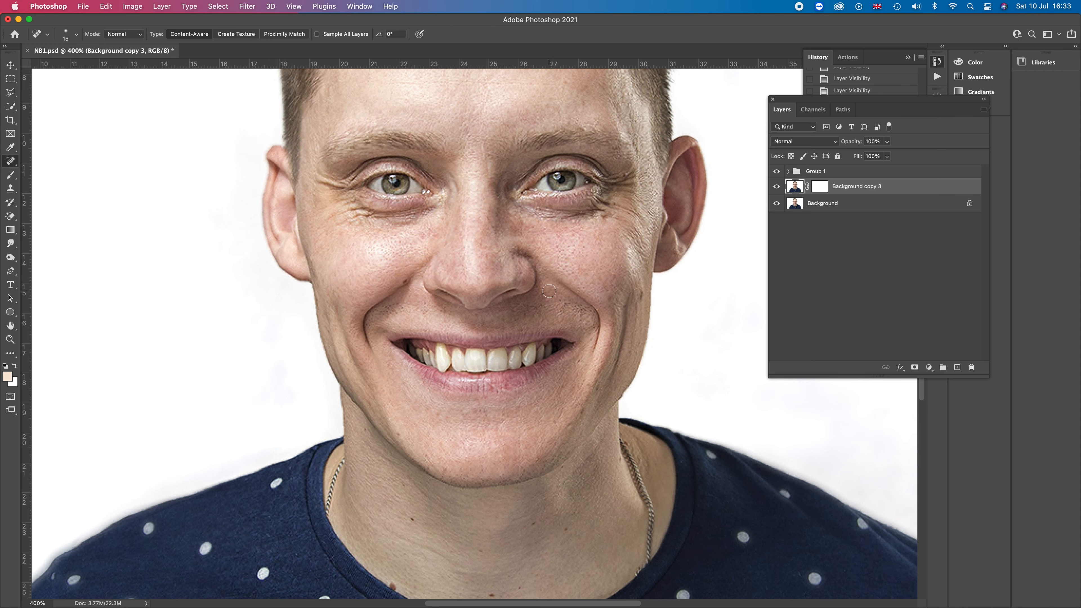
{"action": "key", "text": "super+1"}
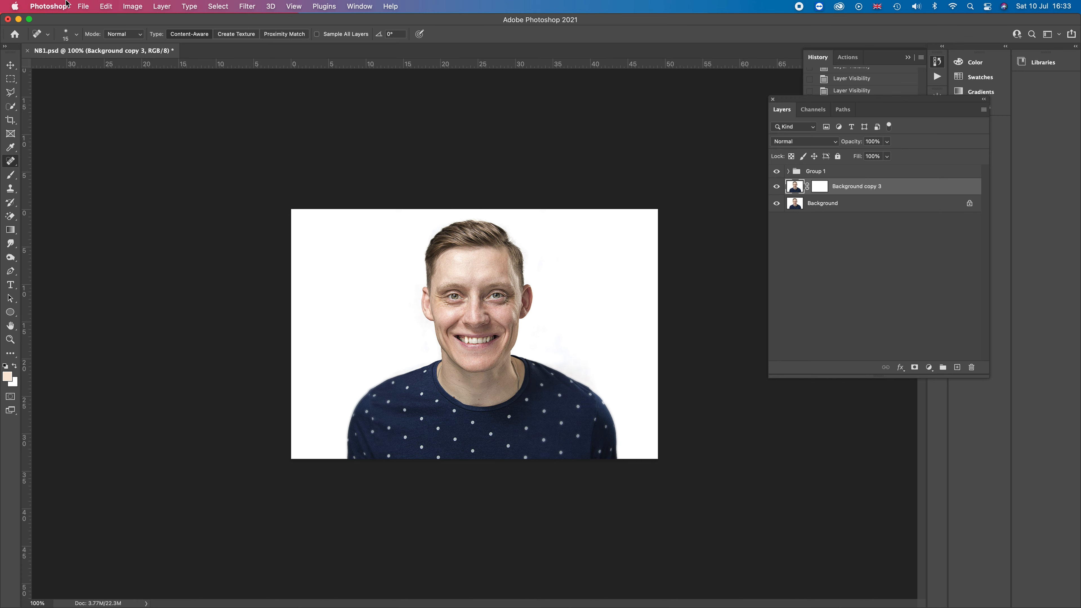
Open the piotr-wilk-LcCvM4vZEyg-unsplash.jpg image from the Desktop
{"action": "left_click", "coordinate": [83, 9]}
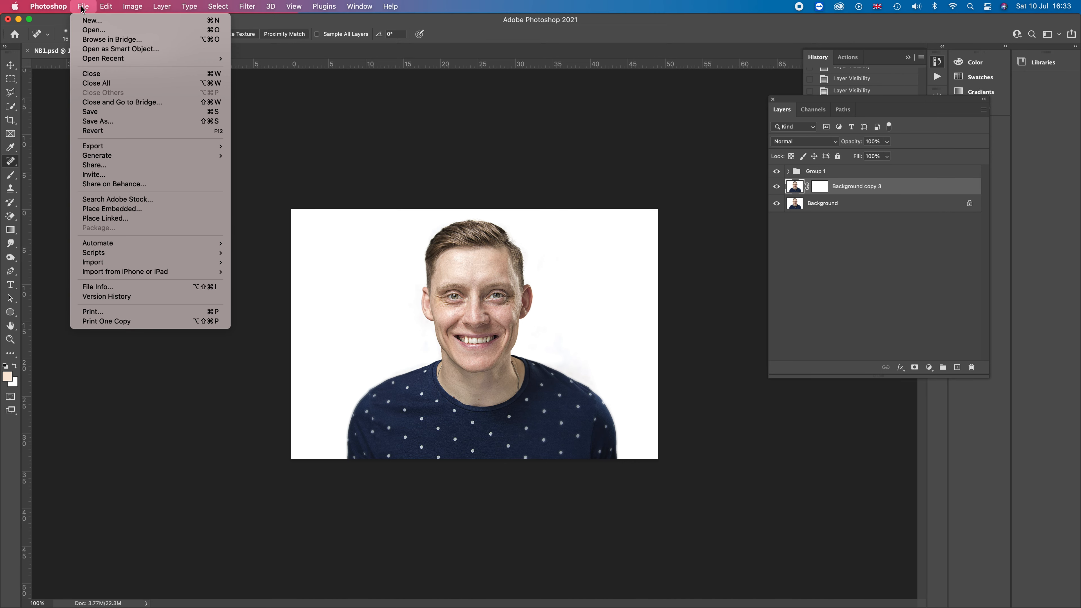
{"action": "left_click", "coordinate": [85, 30]}
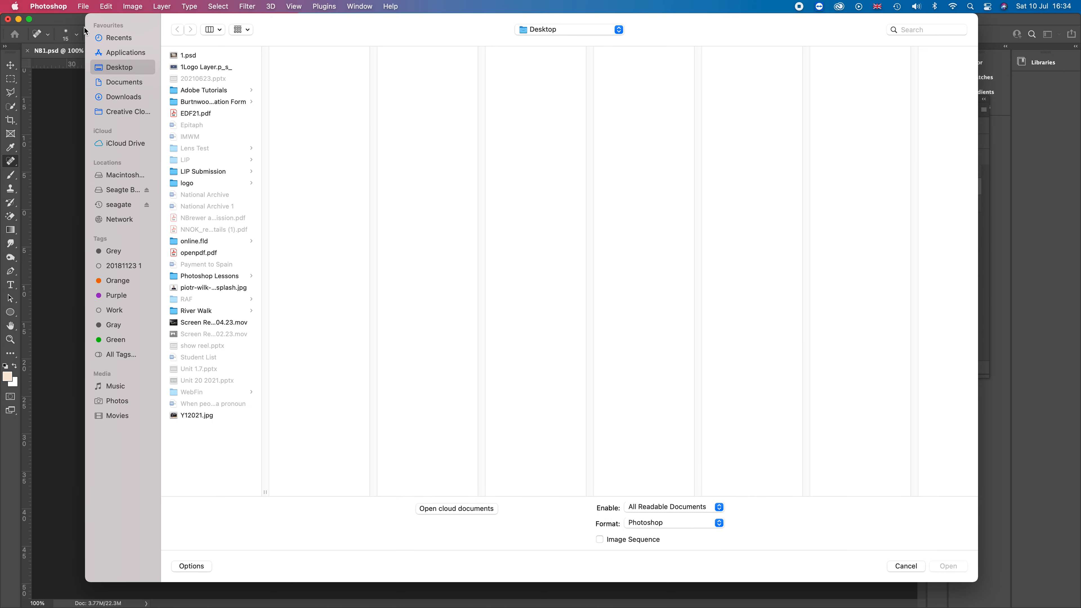
{"action": "left_click", "coordinate": [193, 289]}
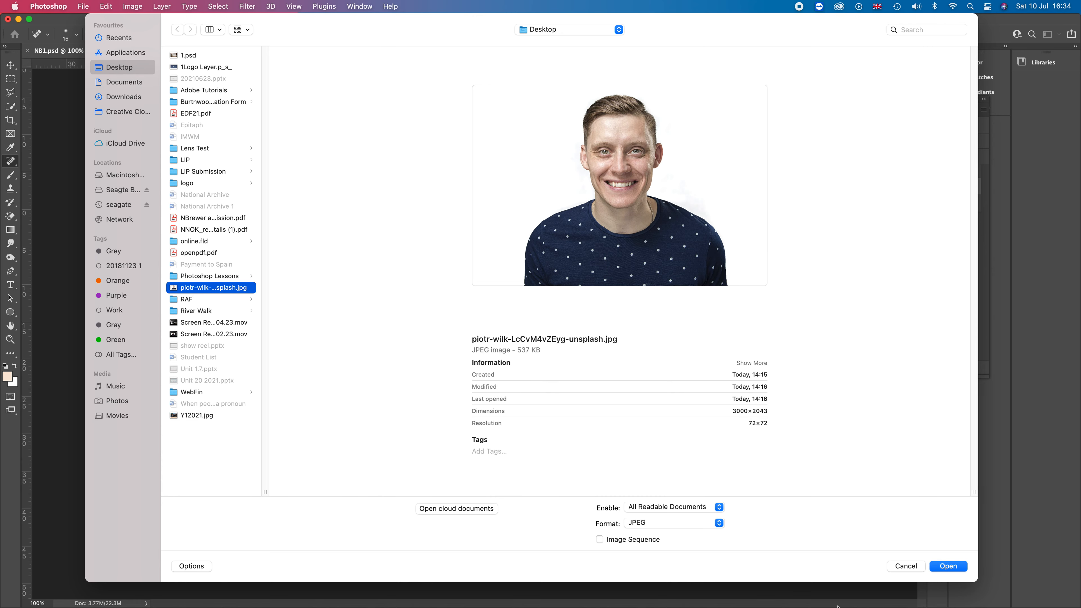
{"action": "left_click", "coordinate": [956, 568]}
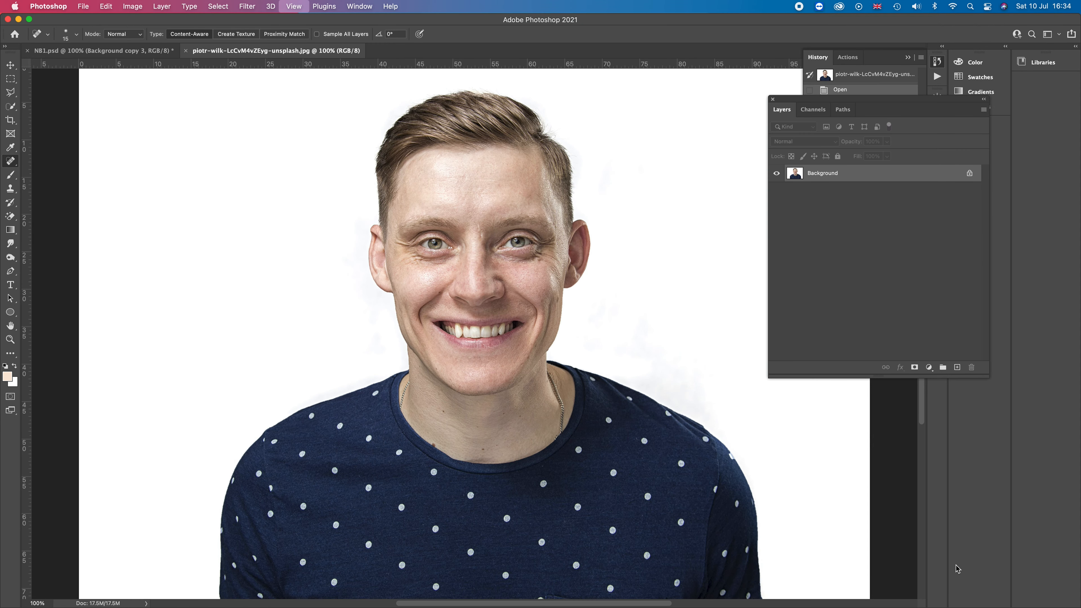
Arrange the two open documents in a 2-up Horizontal layout
{"action": "key", "text": "super+minus"}
{"action": "key", "text": "super+minus"}
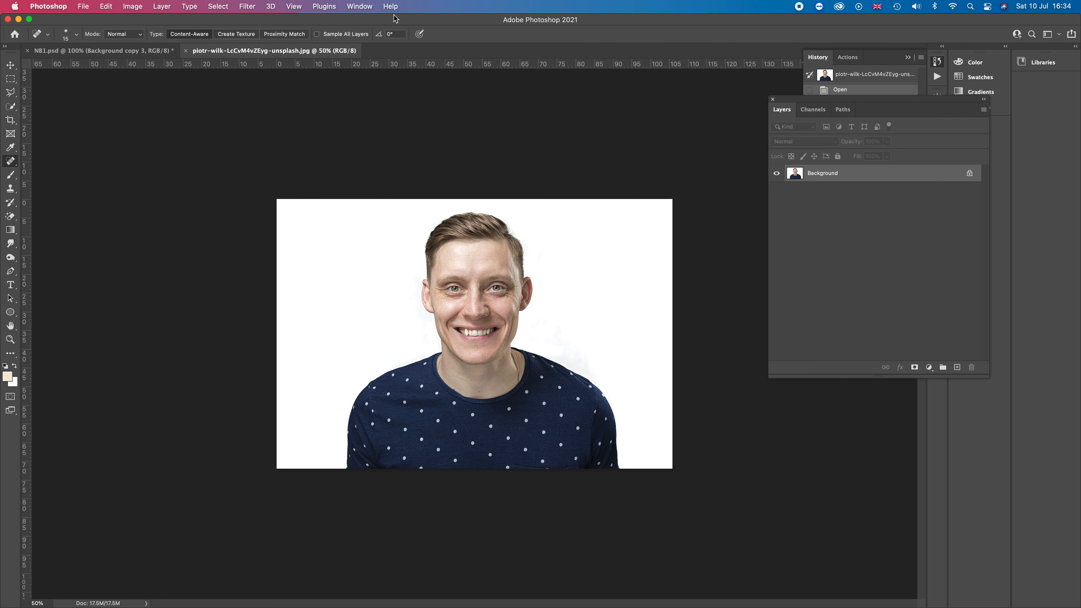
{"action": "left_click", "coordinate": [364, 8]}
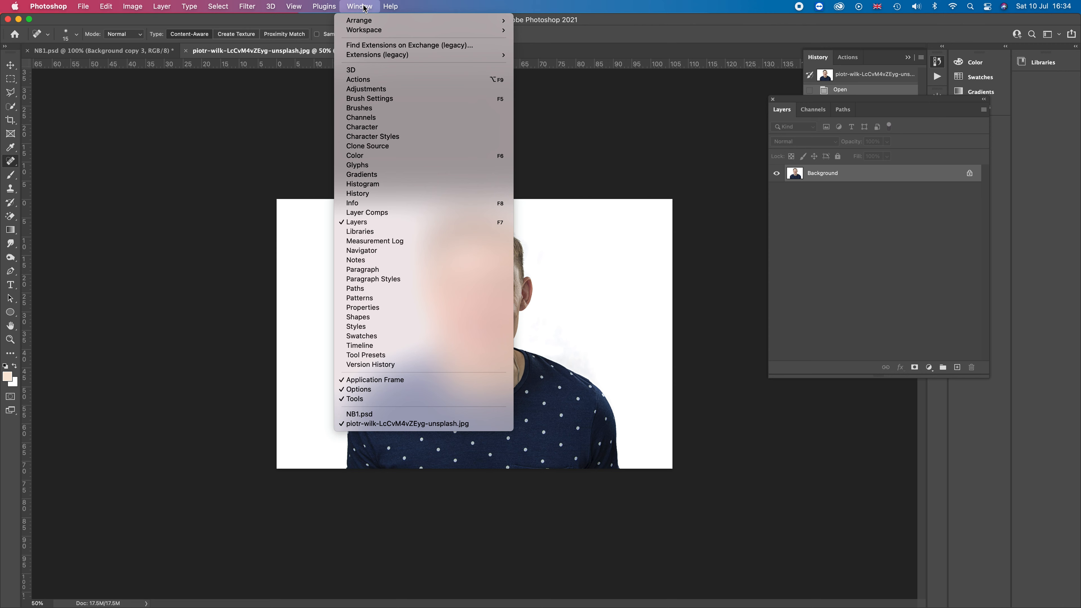
{"action": "mouse_move", "coordinate": [372, 24]}
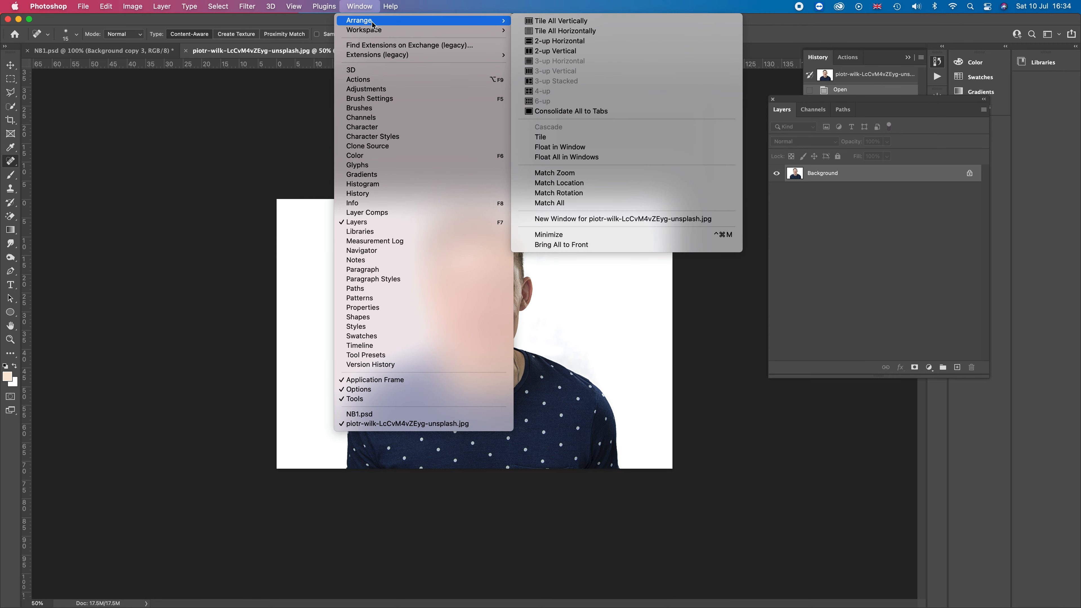
{"action": "left_click", "coordinate": [583, 41]}
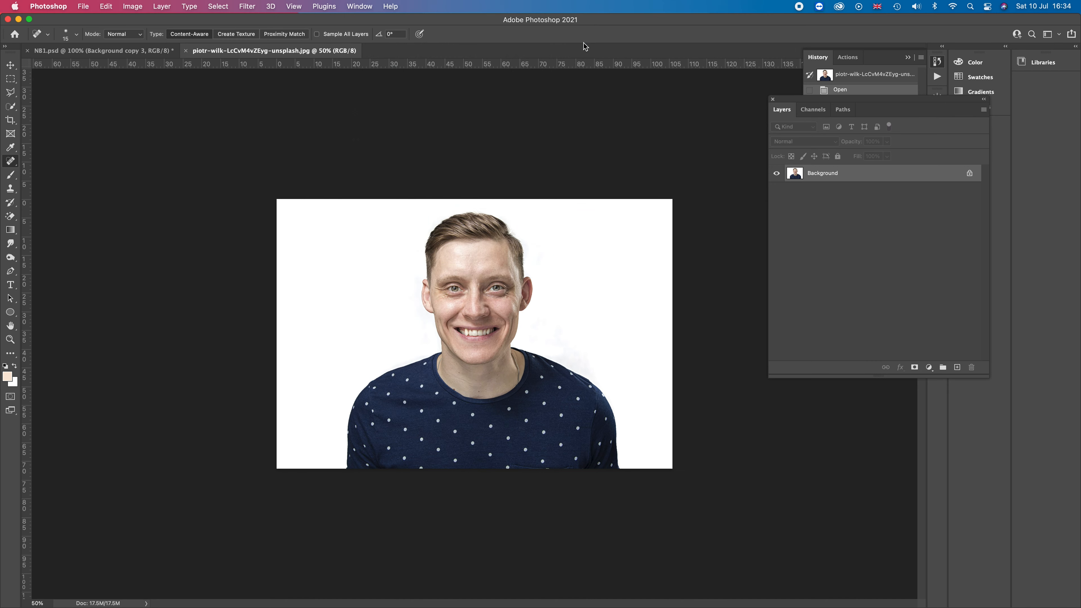